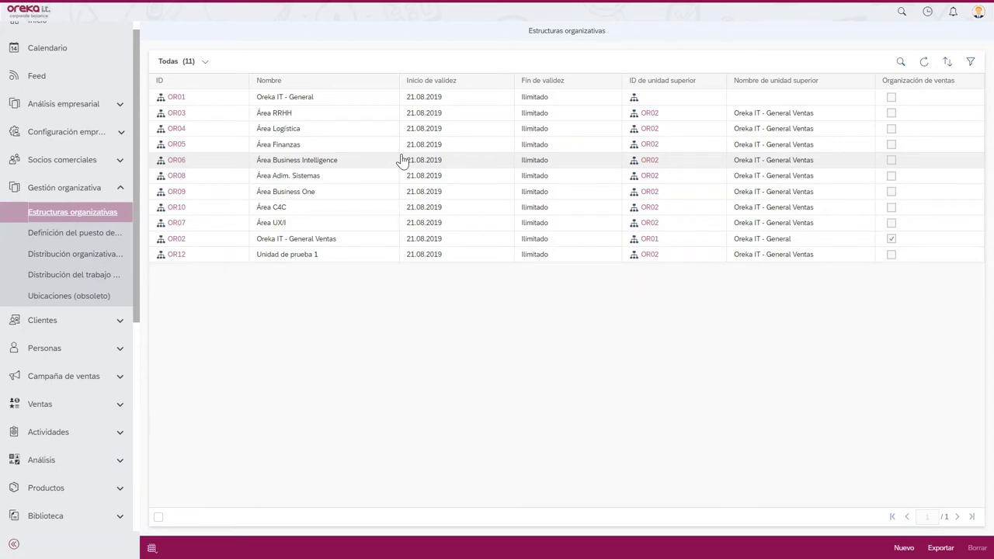
- Start a new organisational unit with ID OR13
{"action": "left_click", "coordinate": [901, 548]}
{"action": "left_click", "coordinate": [883, 508]}
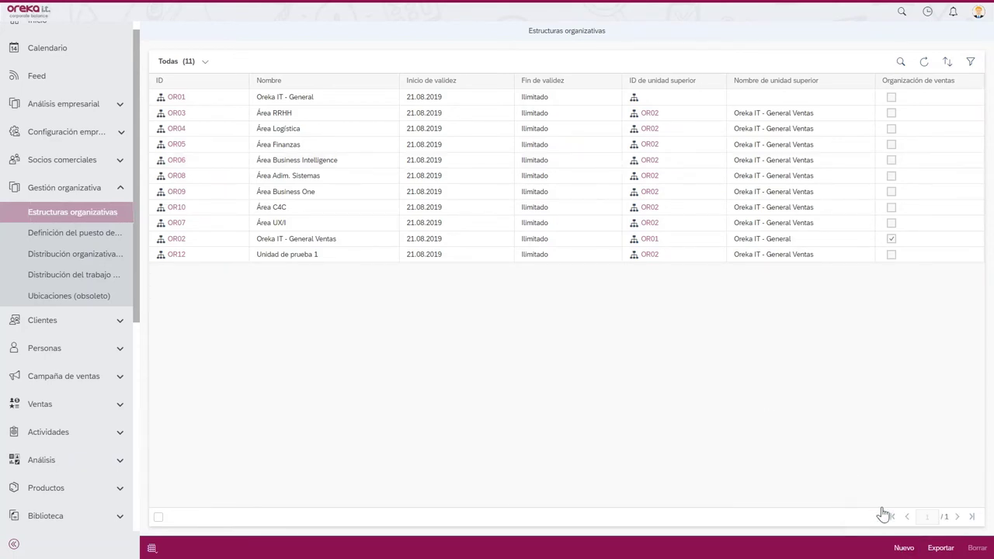
{"action": "left_click", "coordinate": [497, 92]}
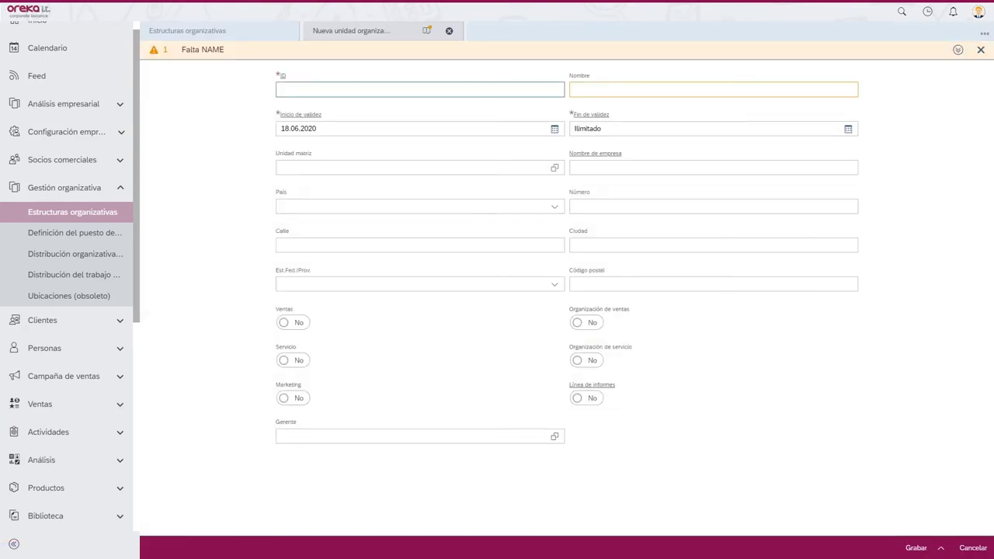
{"action": "type", "text": "OR13"}
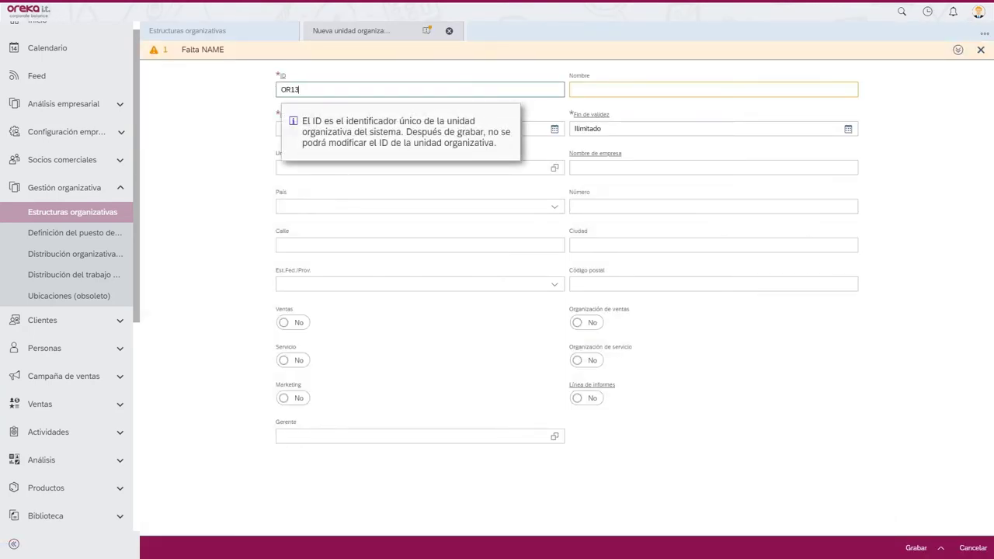
- Name the unit 'Unidad de prueba 2' and bring up the parent-unit selection
{"action": "left_click", "coordinate": [713, 89]}
{"action": "type", "text": "Uni"}
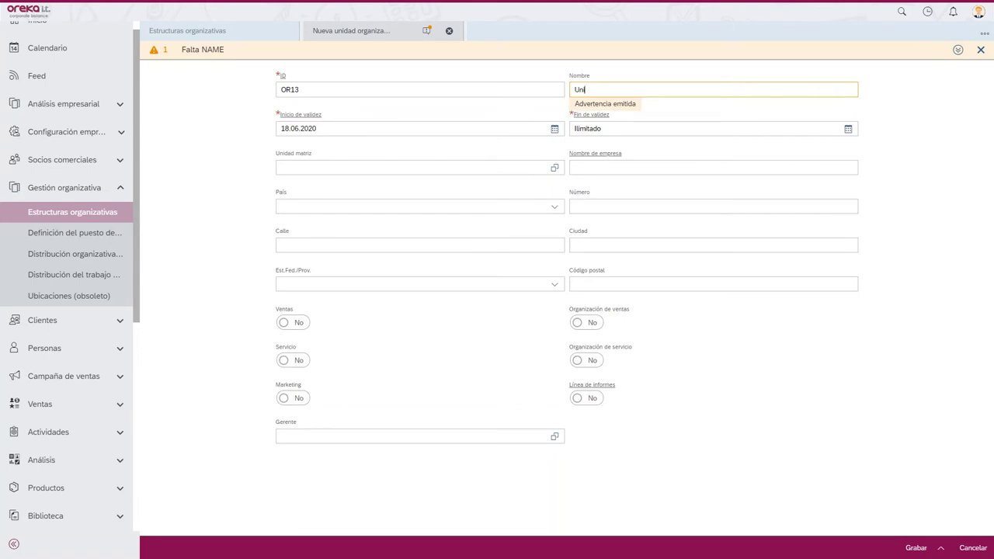
{"action": "type", "text": "dad de prueba 2"}
{"action": "key", "text": "Tab"}
{"action": "key", "text": "Tab"}
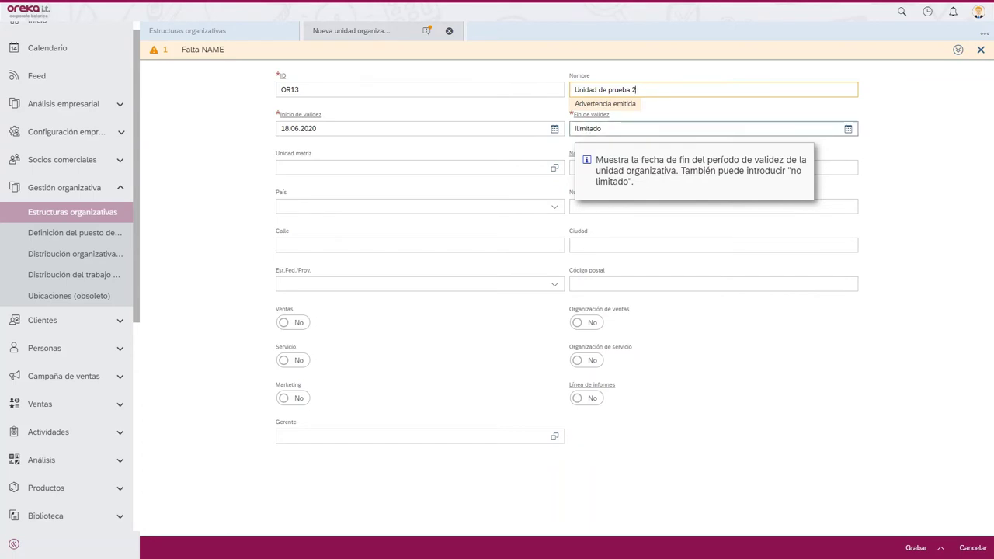
{"action": "left_click", "coordinate": [911, 187]}
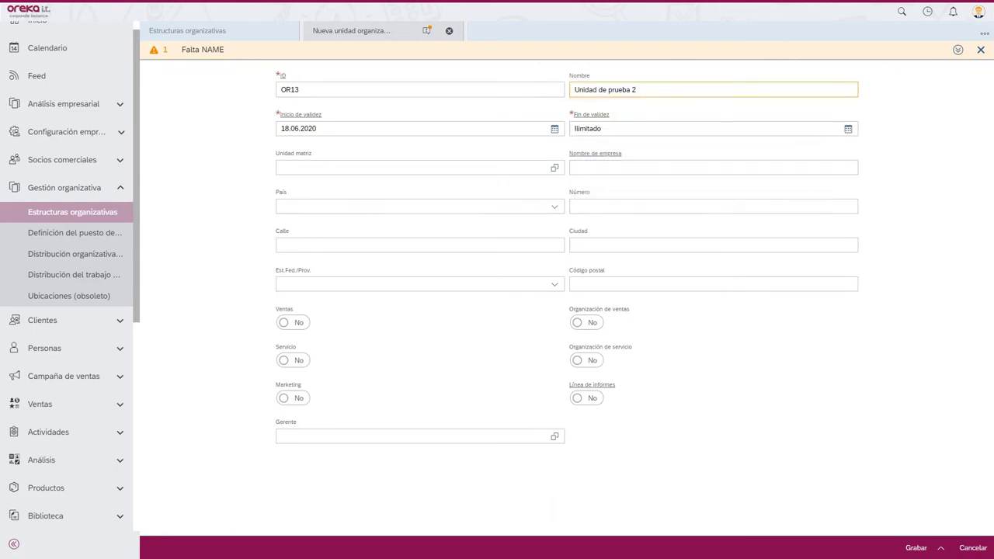
{"action": "left_click", "coordinate": [554, 169]}
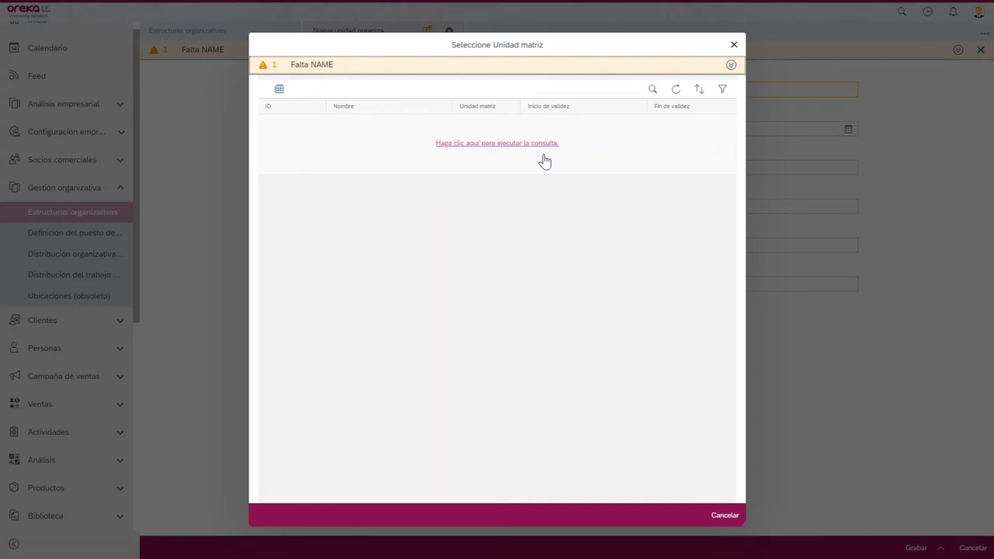
- Pick OR02 from the queried organisational units as the parent unit
{"action": "left_click", "coordinate": [544, 154]}
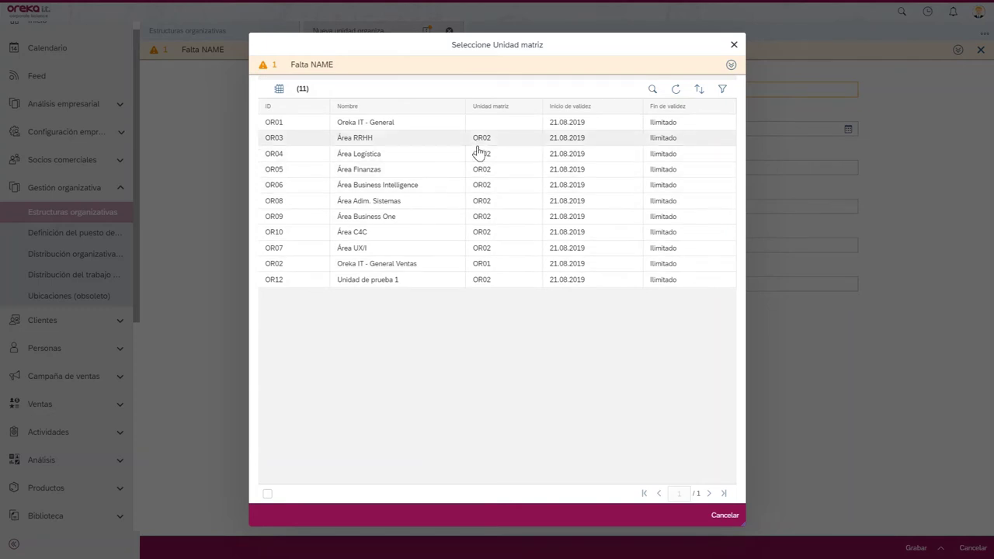
{"action": "left_click", "coordinate": [452, 268]}
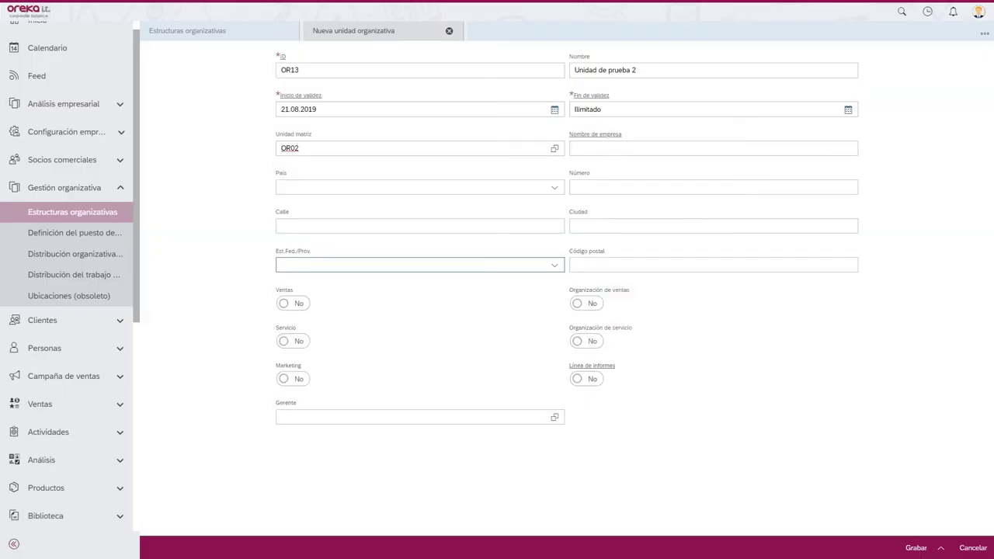
- Set the country to ES - España and switch Ventas to Sí
{"action": "left_click", "coordinate": [486, 187]}
{"action": "type", "text": "e"}
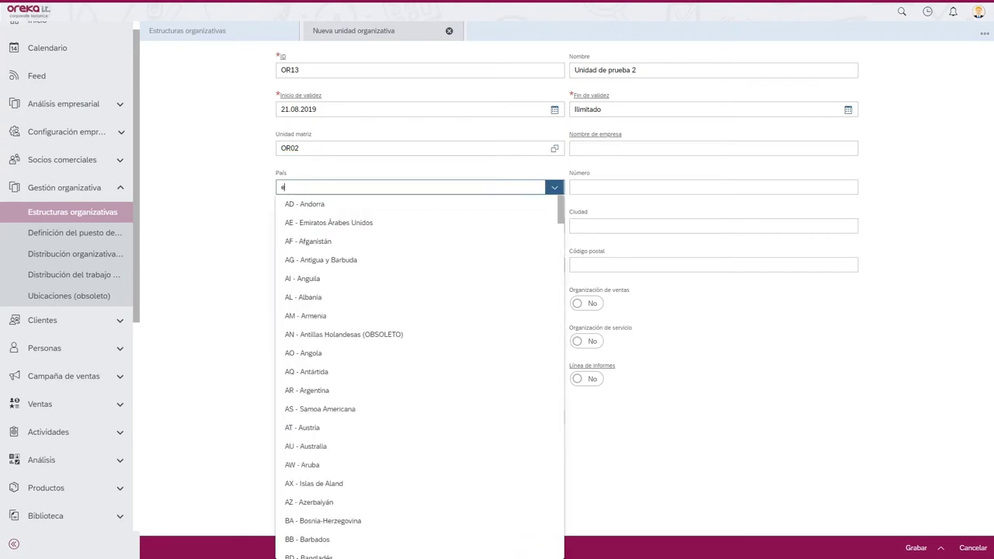
{"action": "type", "text": "spaña"}
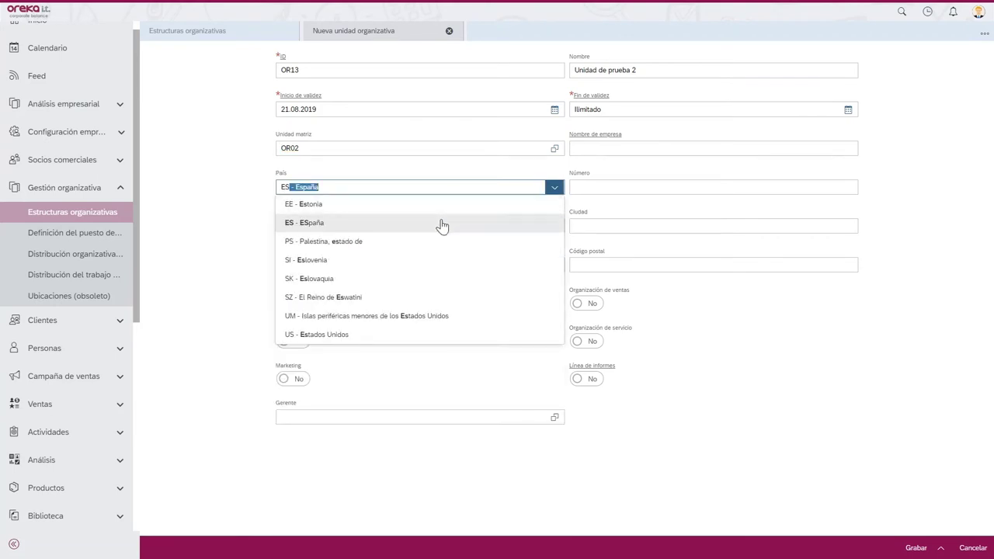
{"action": "left_click", "coordinate": [442, 223]}
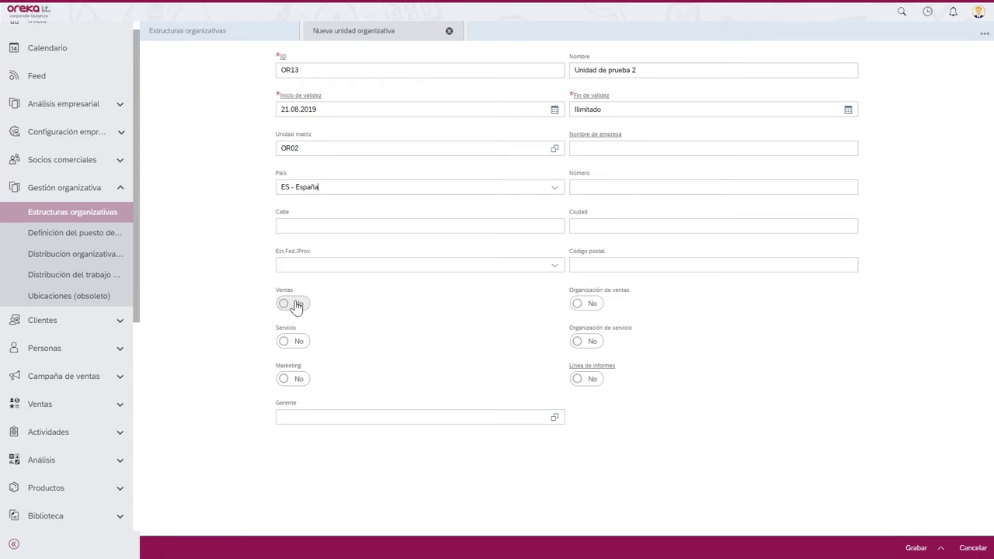
{"action": "left_click", "coordinate": [295, 306]}
- Choose a test employee as Gerente and save unit OR13
{"action": "left_click", "coordinate": [556, 419]}
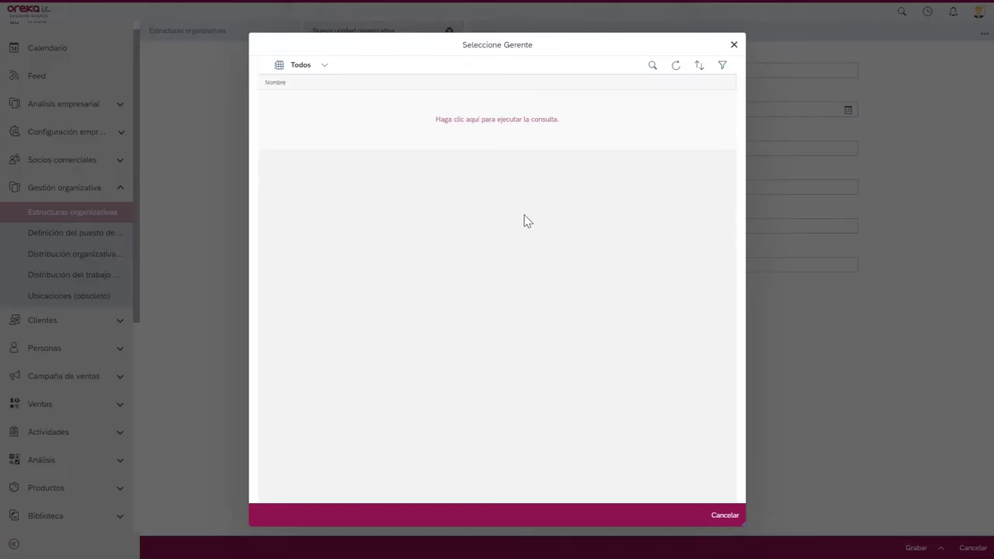
{"action": "left_click", "coordinate": [500, 138]}
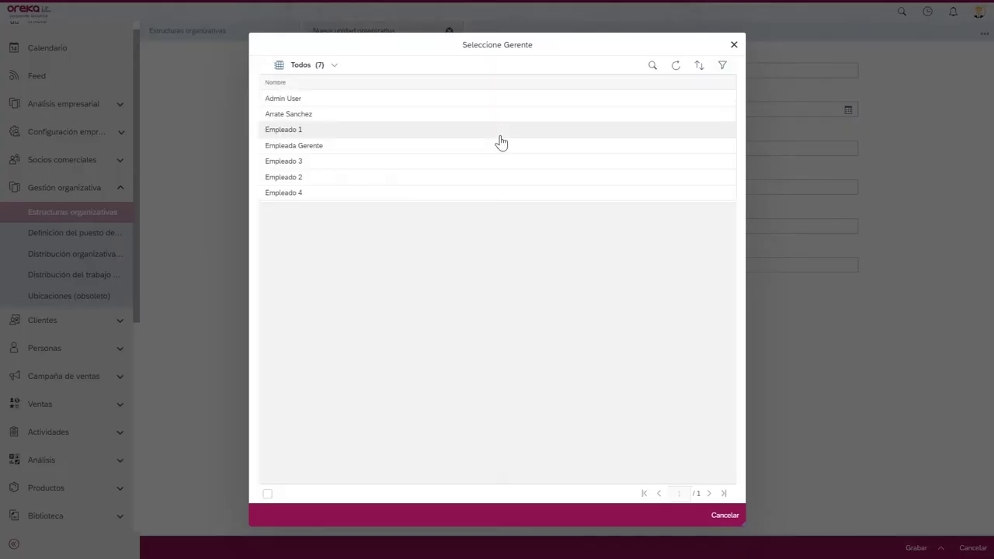
{"action": "left_click", "coordinate": [381, 182]}
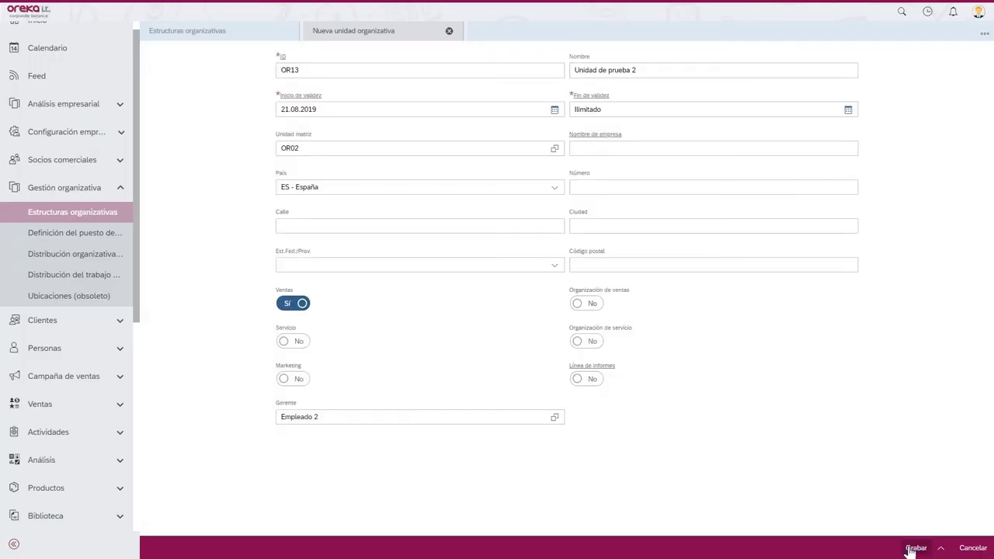
{"action": "left_click", "coordinate": [914, 548]}
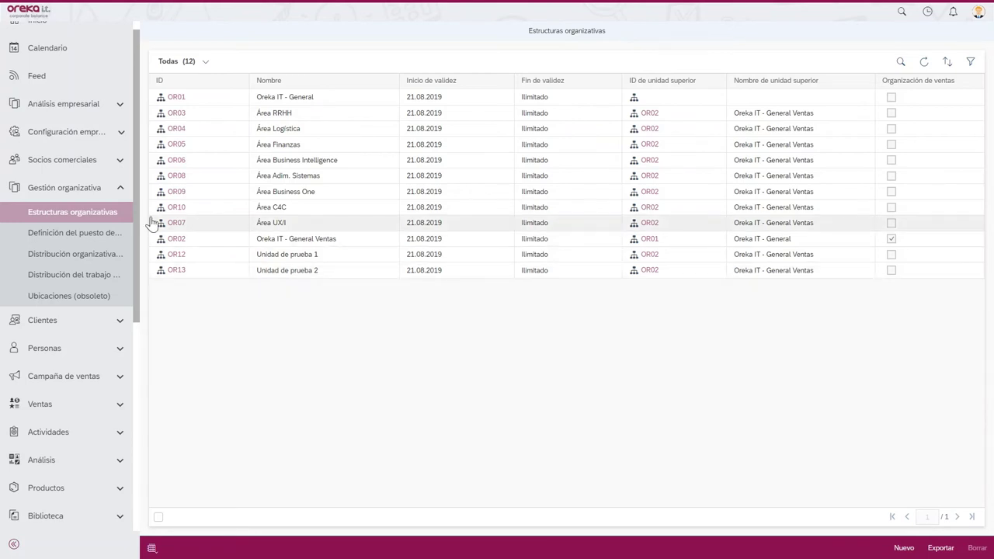
- Collapse Gestión organizativa and expand the Administrador section in the navigation pane
{"action": "left_click", "coordinate": [120, 189]}
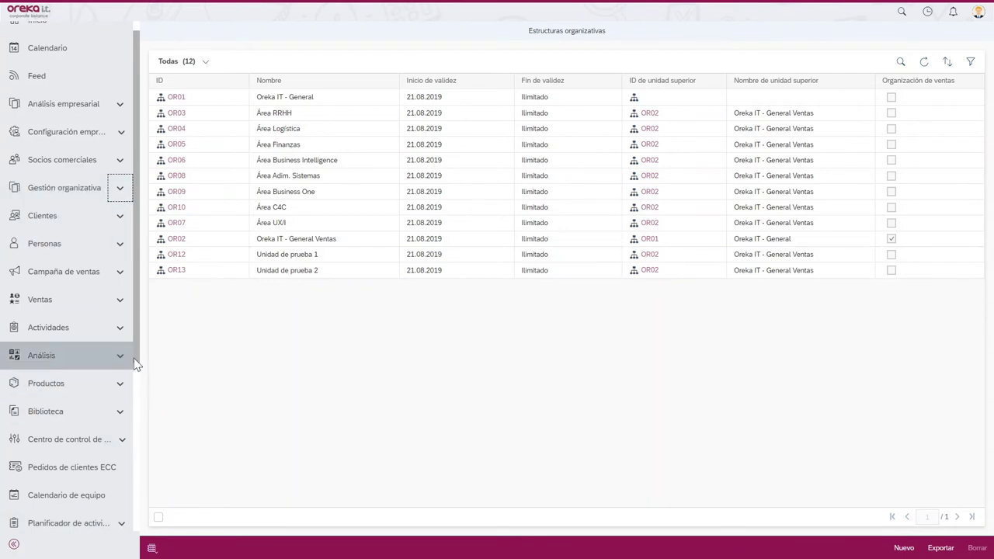
{"action": "left_click_drag", "start_coordinate": [136, 356], "coordinate": [138, 485]}
{"action": "scroll", "coordinate": [128, 483], "scroll_direction": "down", "scroll_amount": 1}
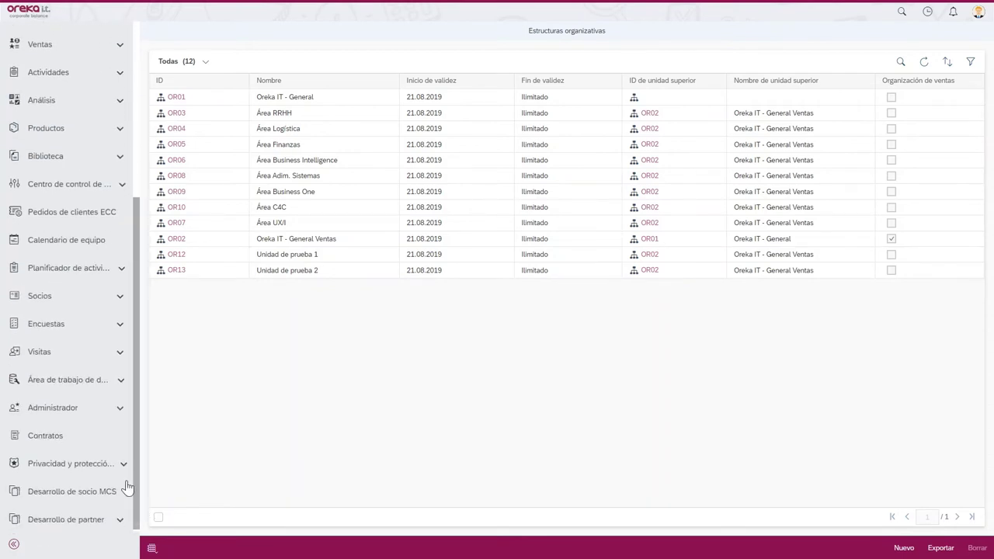
{"action": "left_click", "coordinate": [116, 410]}
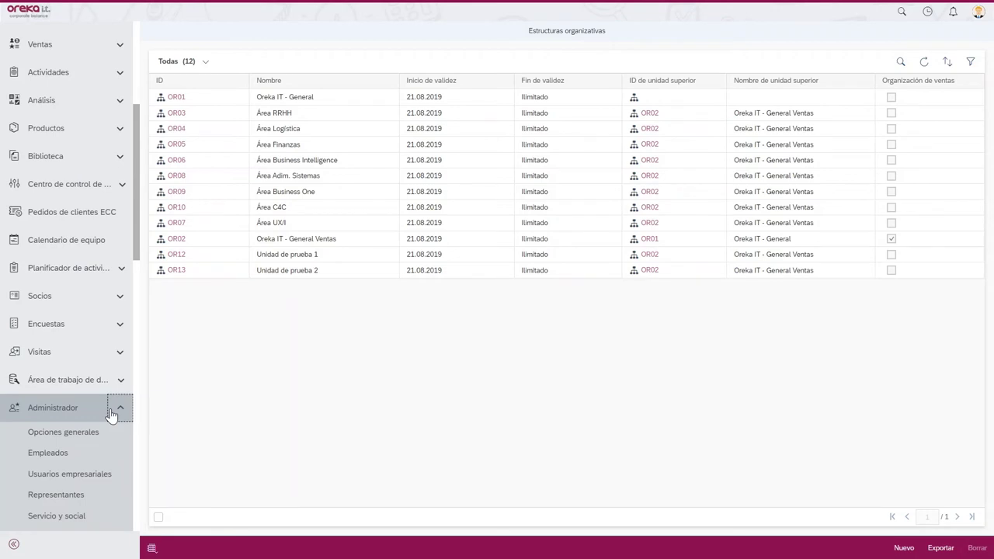
- Open Empleados and browse employees 1, 18, 4, 16 and 5, checking the Crear menu
{"action": "left_click", "coordinate": [73, 452]}
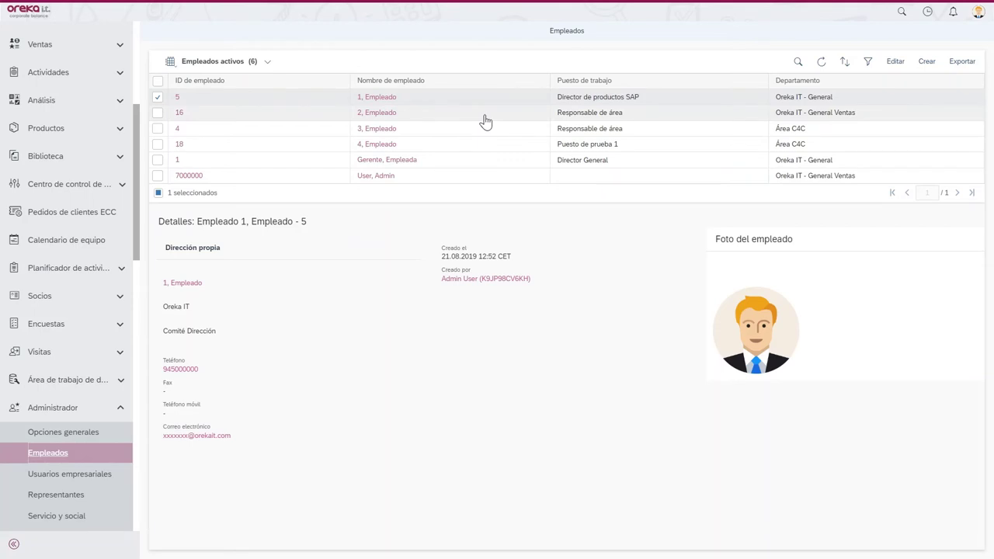
{"action": "left_click", "coordinate": [475, 165]}
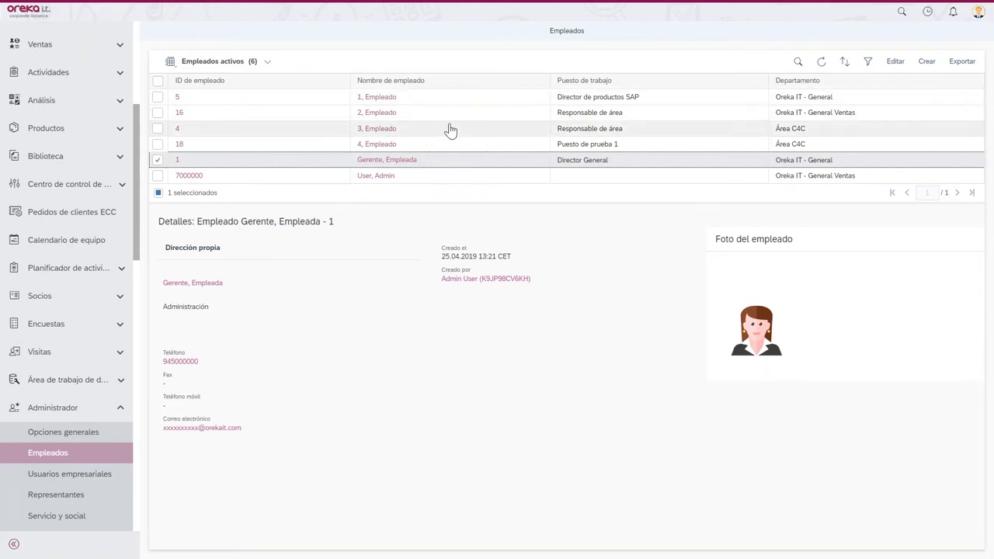
{"action": "left_click", "coordinate": [456, 148]}
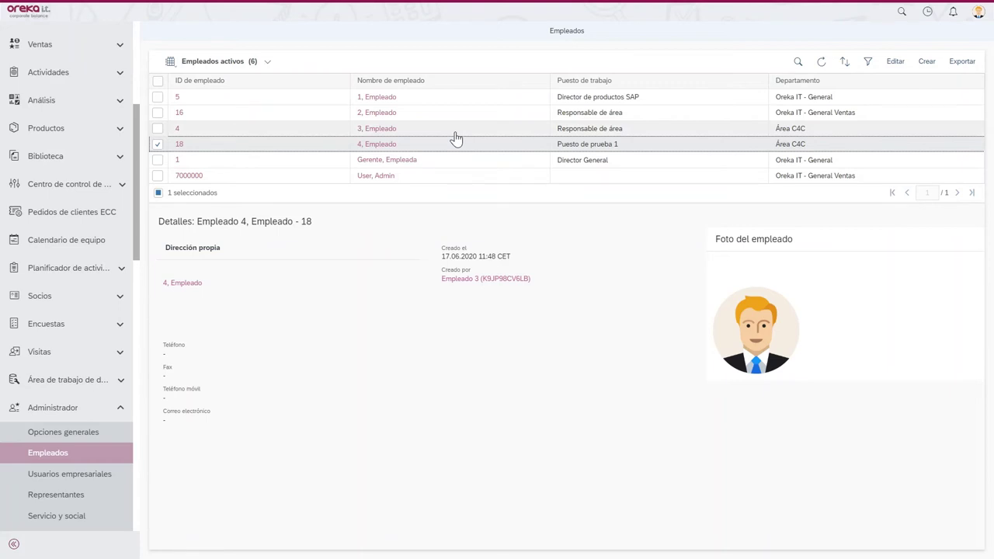
{"action": "left_click", "coordinate": [455, 132]}
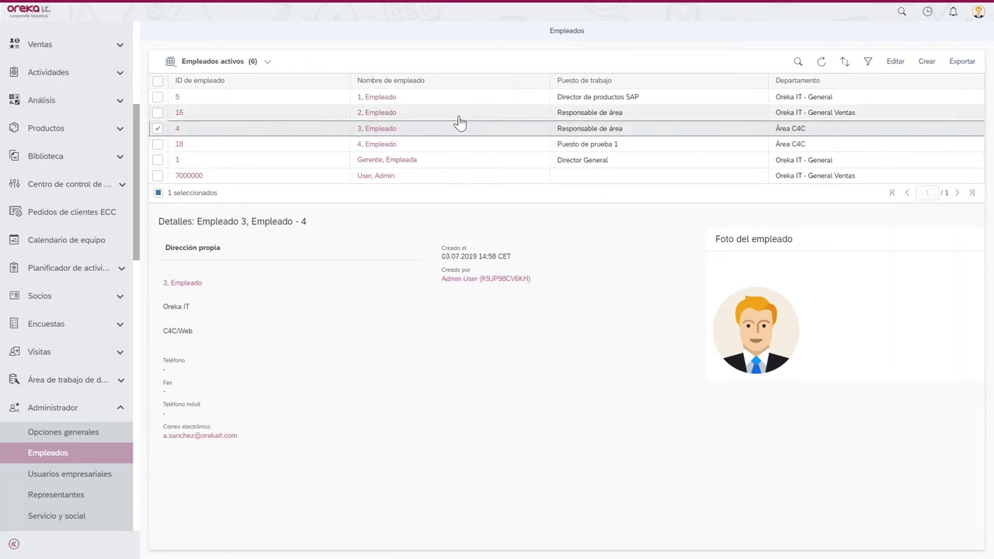
{"action": "left_click", "coordinate": [459, 115]}
{"action": "left_click", "coordinate": [452, 101]}
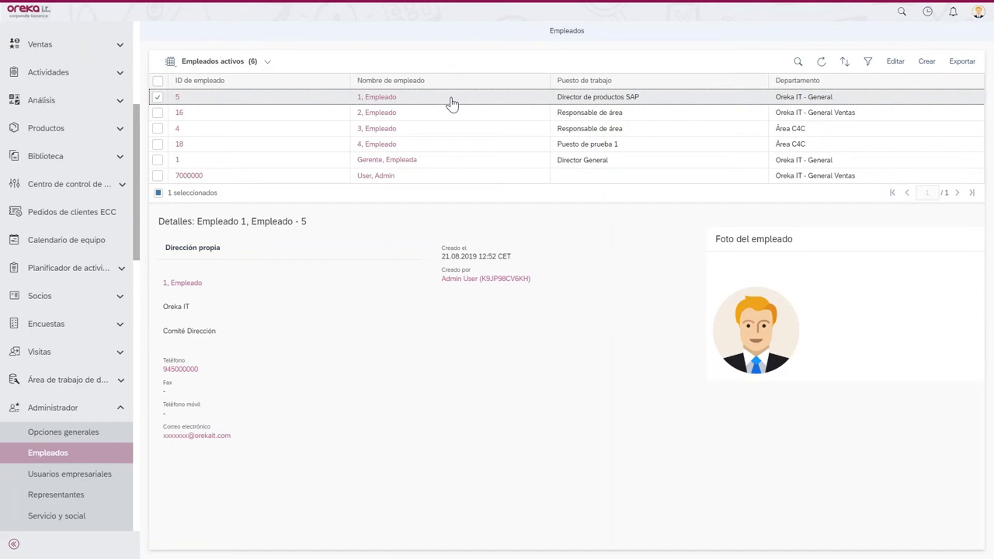
{"action": "left_click", "coordinate": [927, 61]}
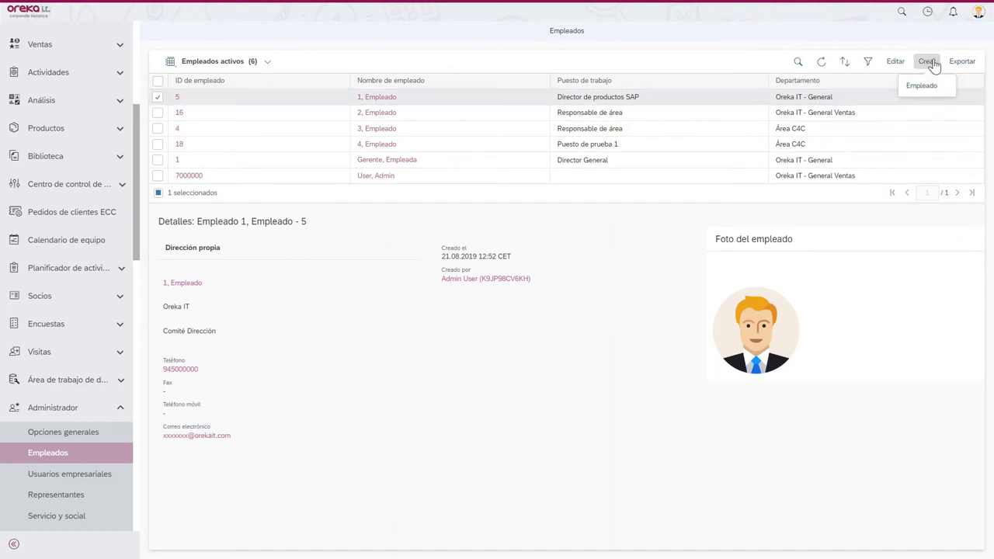
{"action": "left_click", "coordinate": [907, 90]}
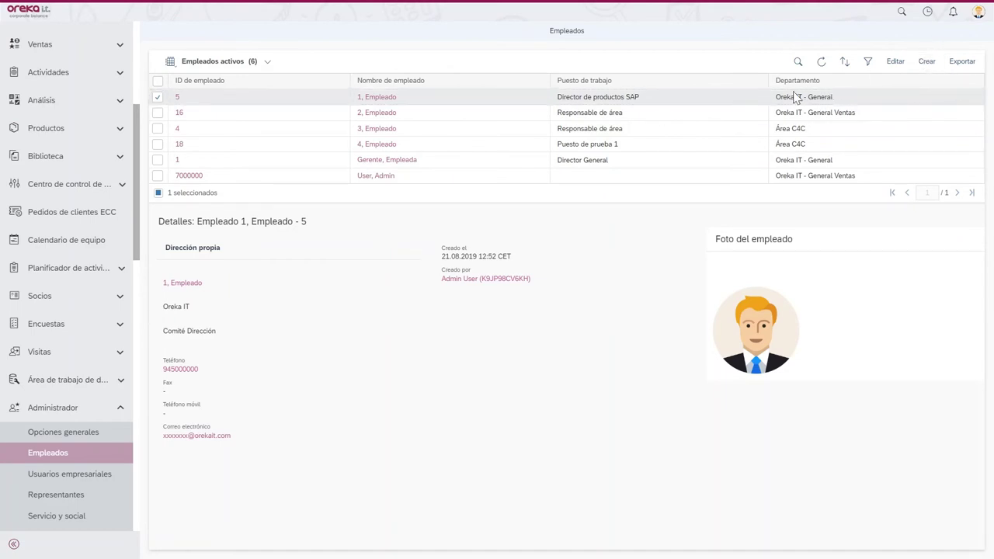
- Enter the new employee's name as Empleado 5 and bring up the Departamento lookup
{"action": "left_click", "coordinate": [348, 231]}
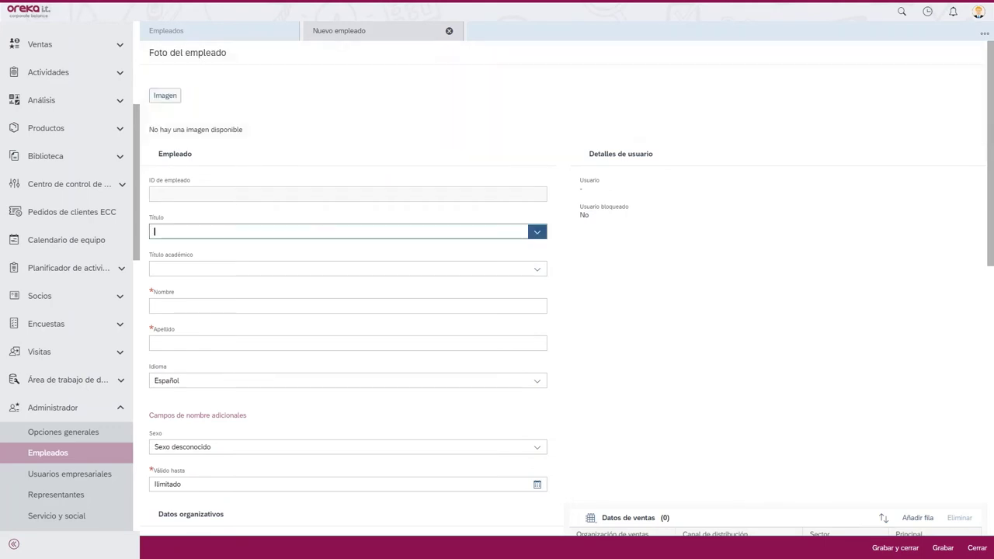
{"action": "left_click", "coordinate": [257, 306]}
{"action": "type", "text": "E"}
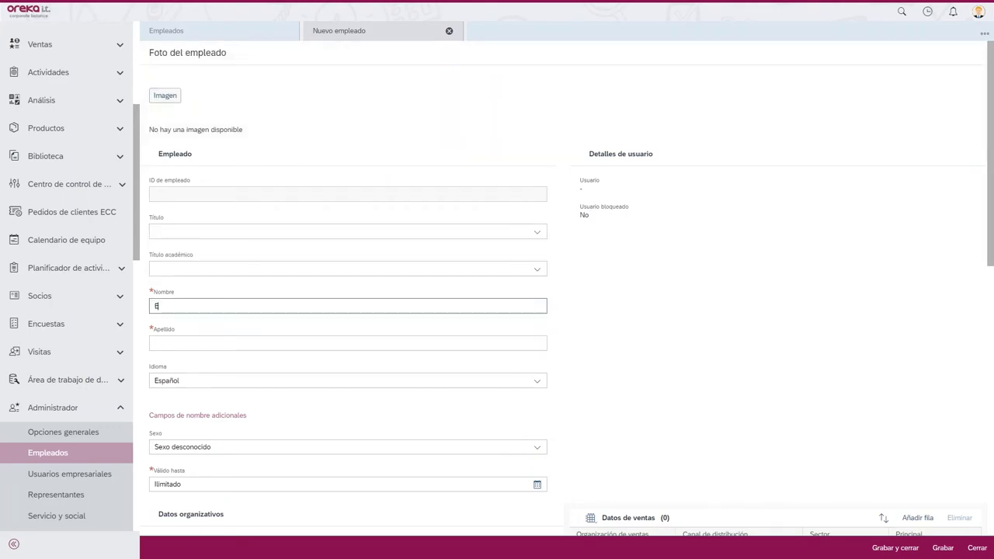
{"action": "type", "text": "mpleadoS"}
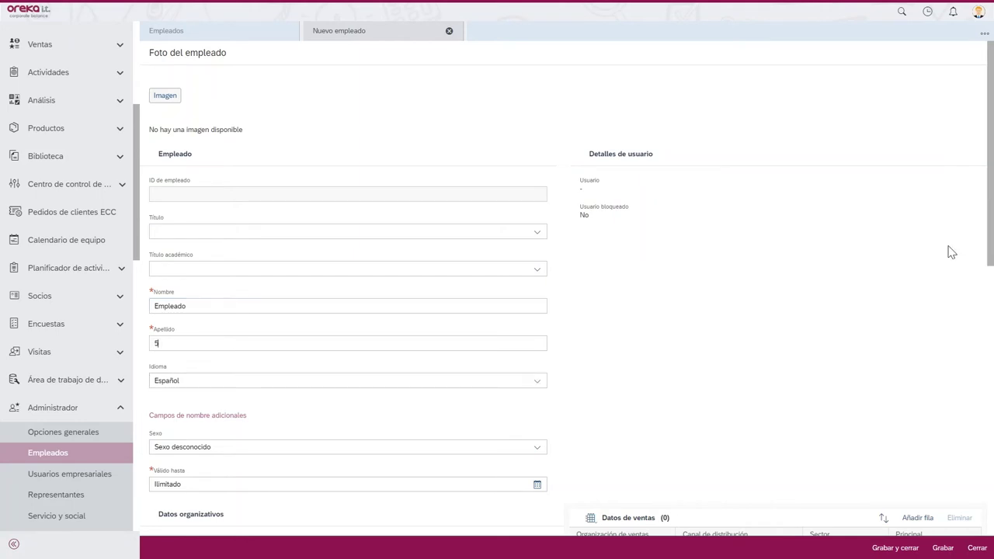
{"action": "left_click_drag", "start_coordinate": [989, 205], "coordinate": [990, 306]}
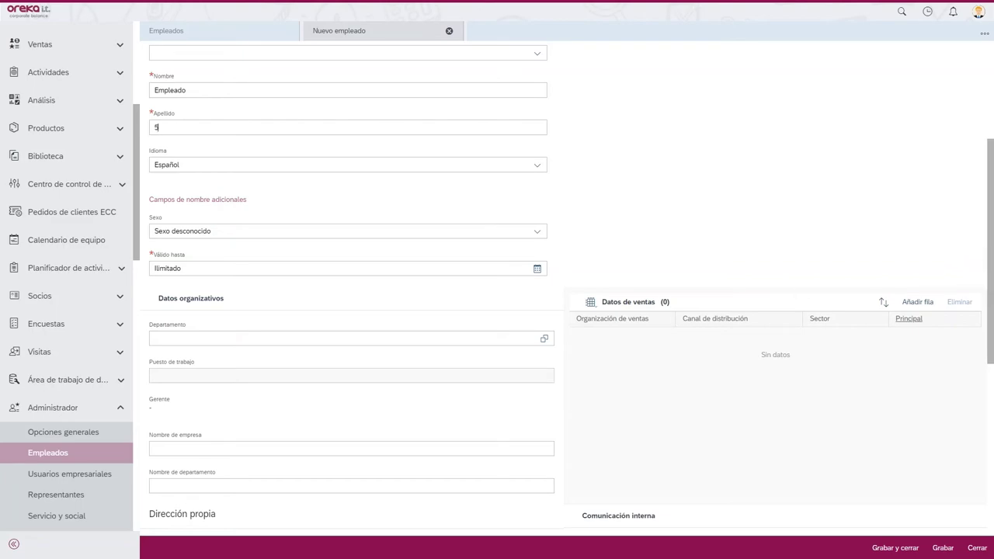
{"action": "left_click", "coordinate": [541, 342]}
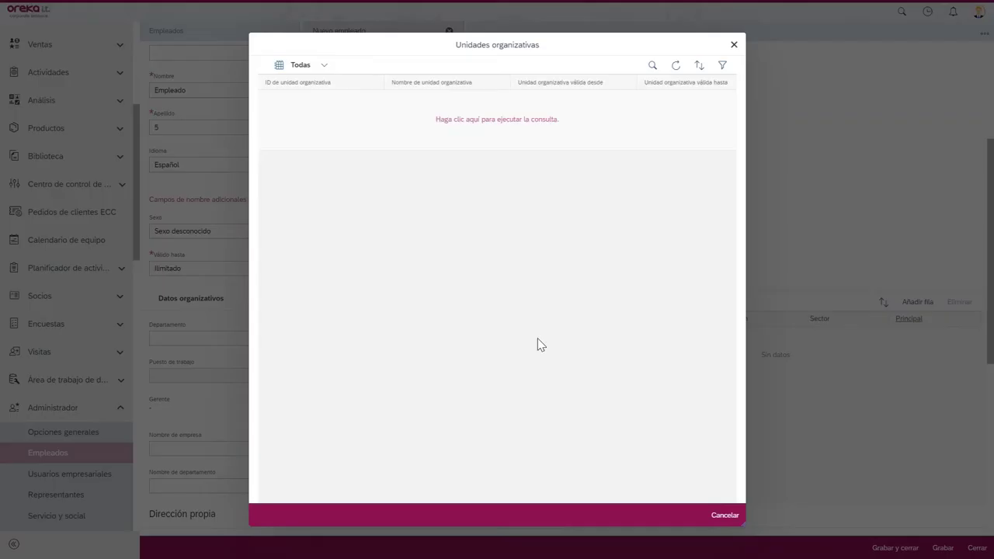
- Assign department OR13 Unidad de prueba 2, leaving Puesto de trabajo empty
{"action": "left_click", "coordinate": [477, 120]}
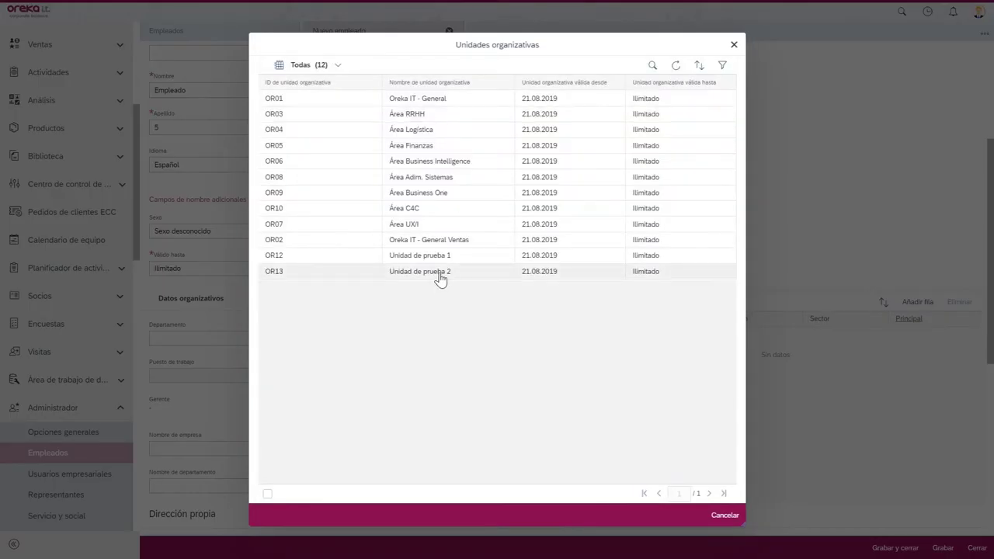
{"action": "left_click", "coordinate": [439, 278]}
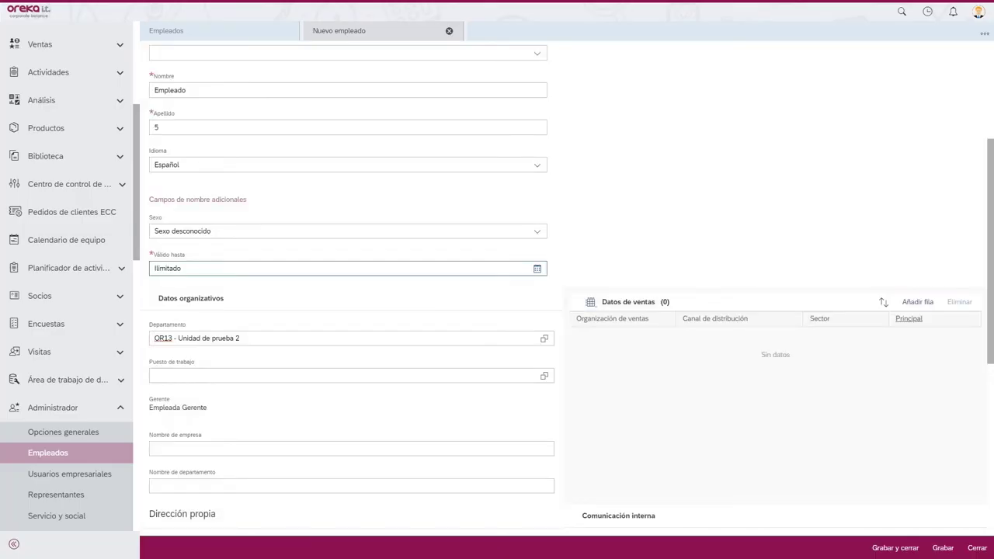
{"action": "left_click", "coordinate": [455, 376]}
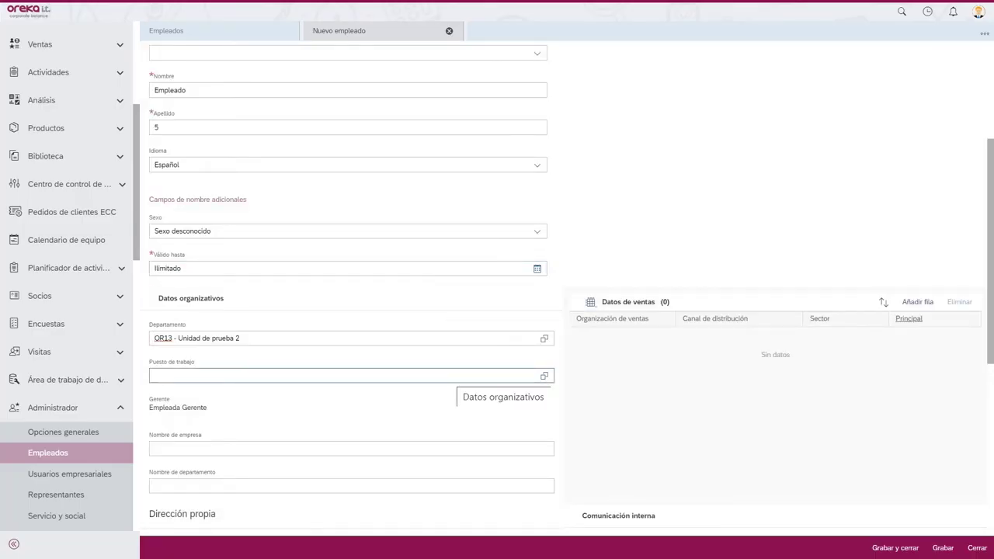
{"action": "left_click", "coordinate": [544, 377]}
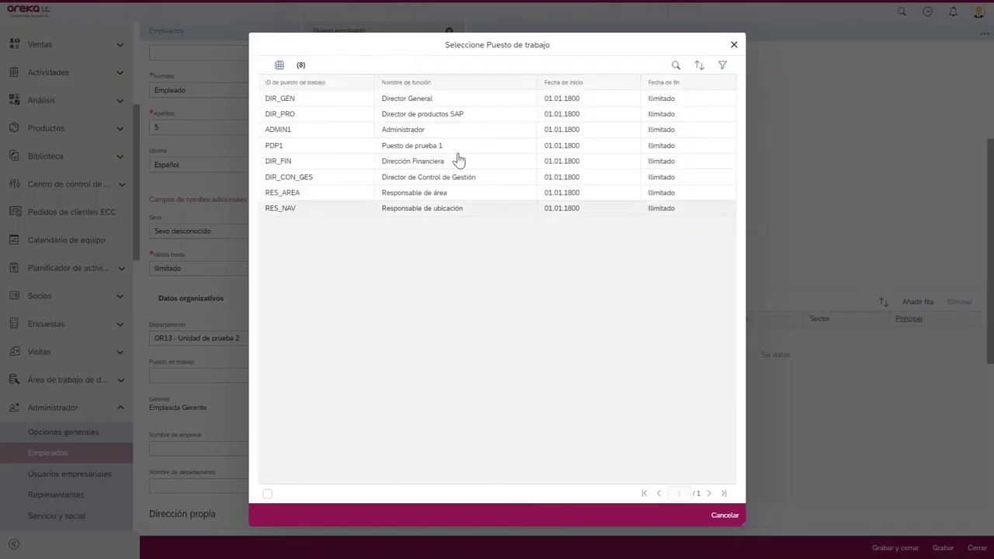
{"action": "left_click", "coordinate": [732, 45]}
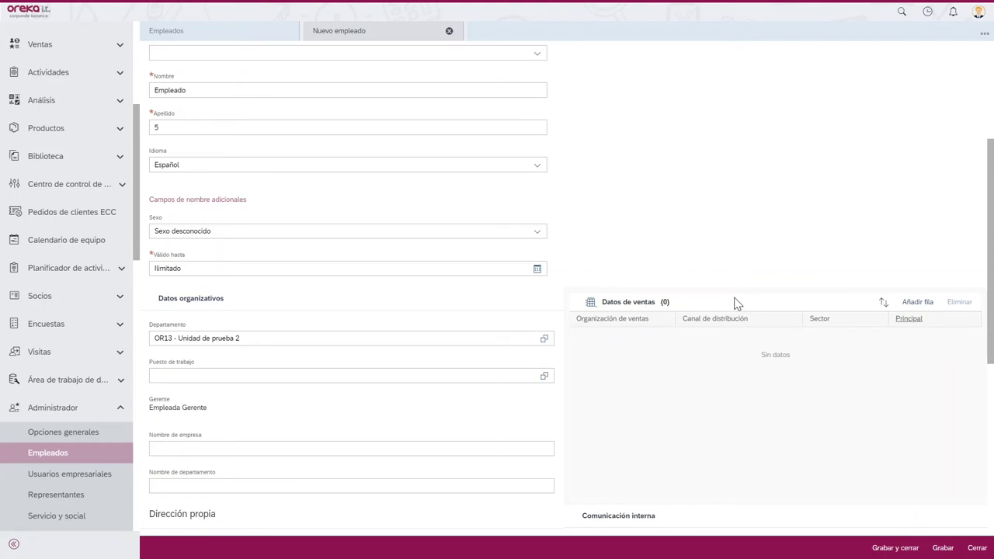
- Add a sales data row: Oreka IT - General Ventas with channel Ventas directas
{"action": "left_click", "coordinate": [910, 303]}
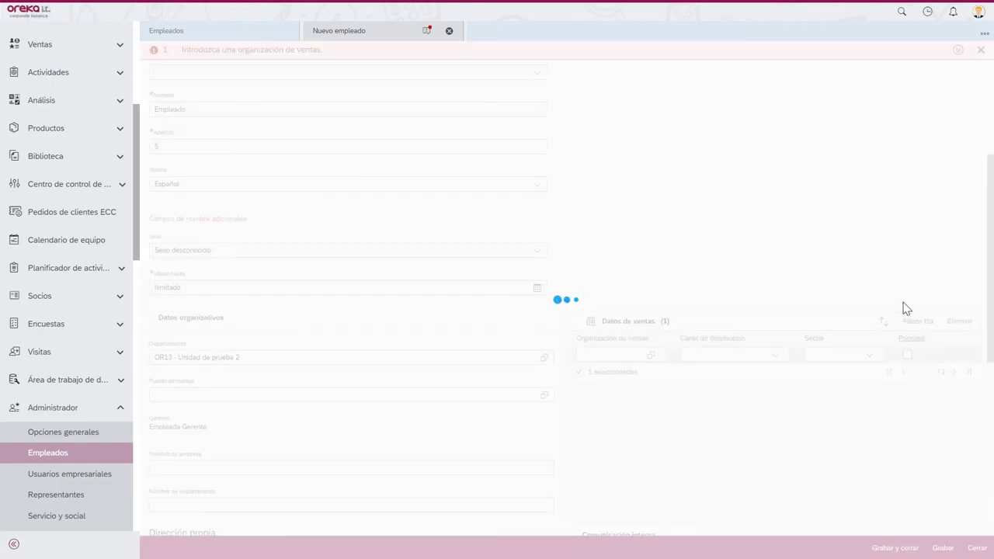
{"action": "left_click", "coordinate": [650, 356]}
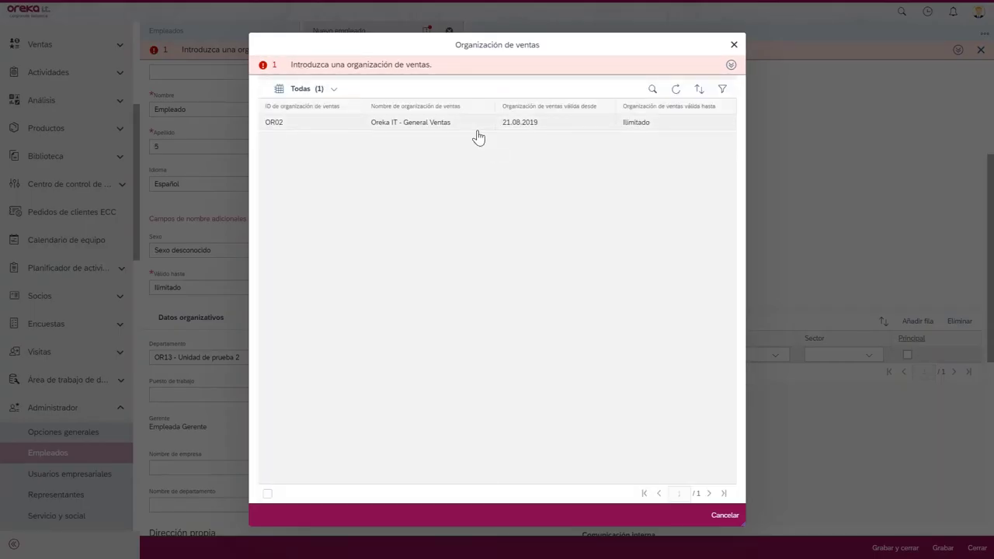
{"action": "left_click", "coordinate": [477, 129]}
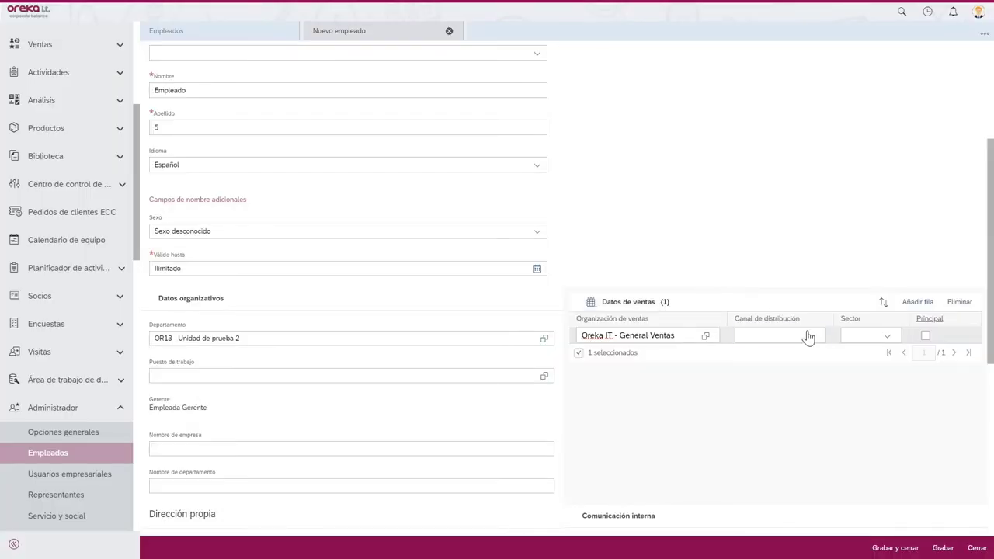
{"action": "left_click", "coordinate": [807, 336]}
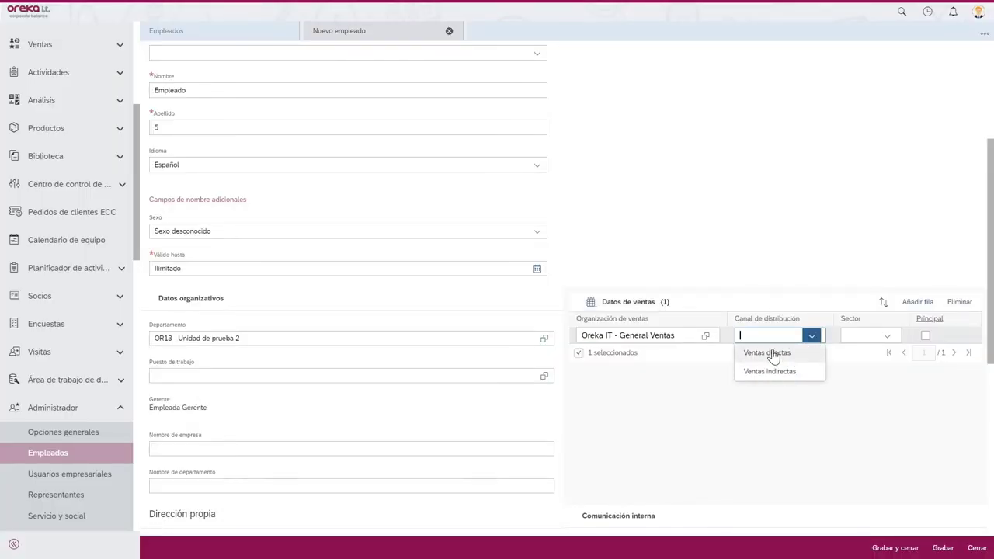
{"action": "left_click", "coordinate": [772, 353]}
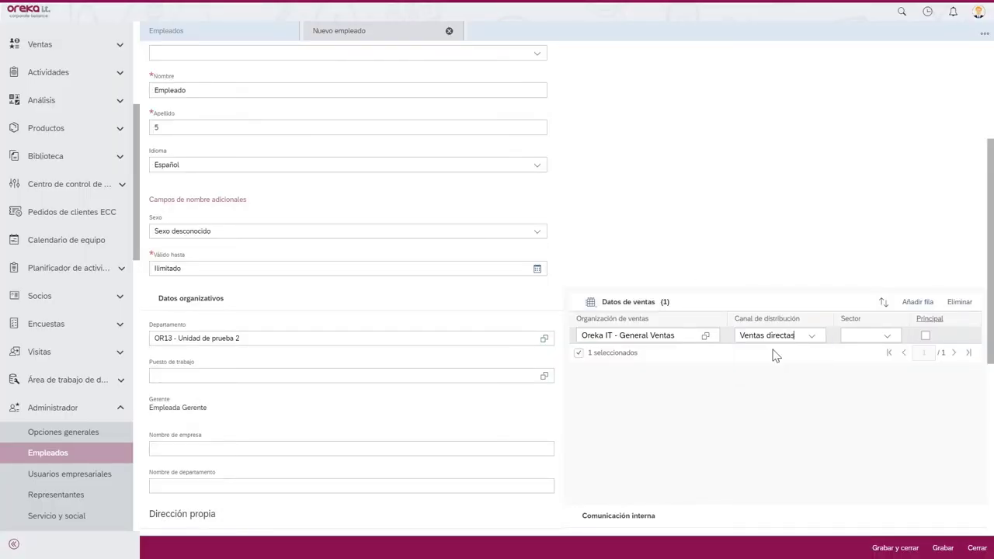
{"action": "left_click_drag", "start_coordinate": [990, 172], "coordinate": [991, 230]}
{"action": "scroll", "coordinate": [687, 188], "scroll_direction": "down", "scroll_amount": 4}
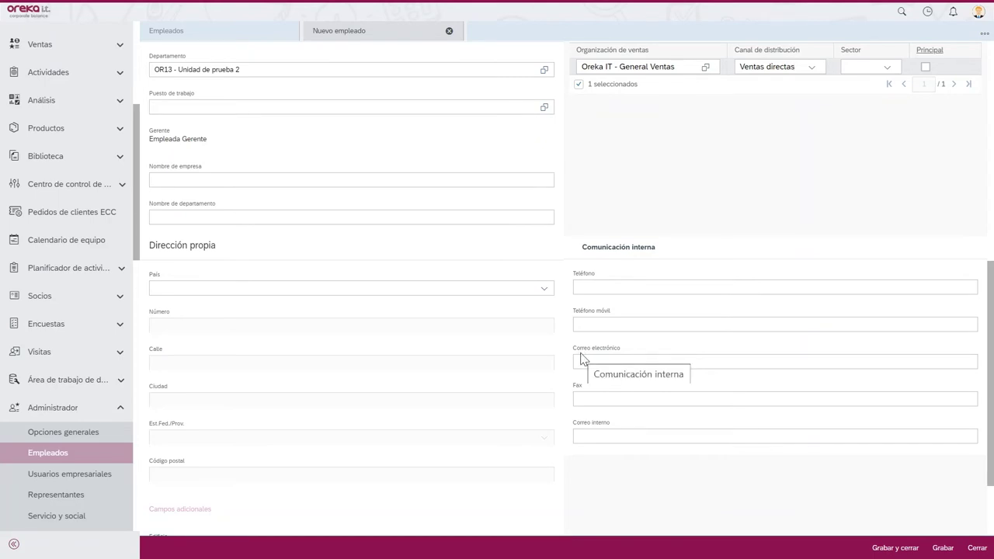
- Save the employee as ID 19 and refresh Empleados, now listing 7 active employees
{"action": "left_click", "coordinate": [937, 547]}
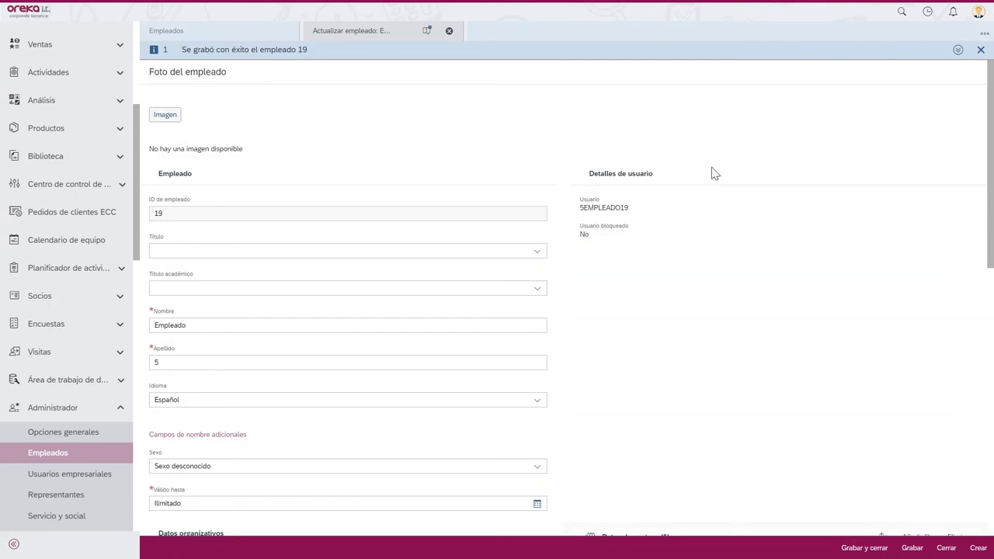
{"action": "left_click", "coordinate": [39, 454]}
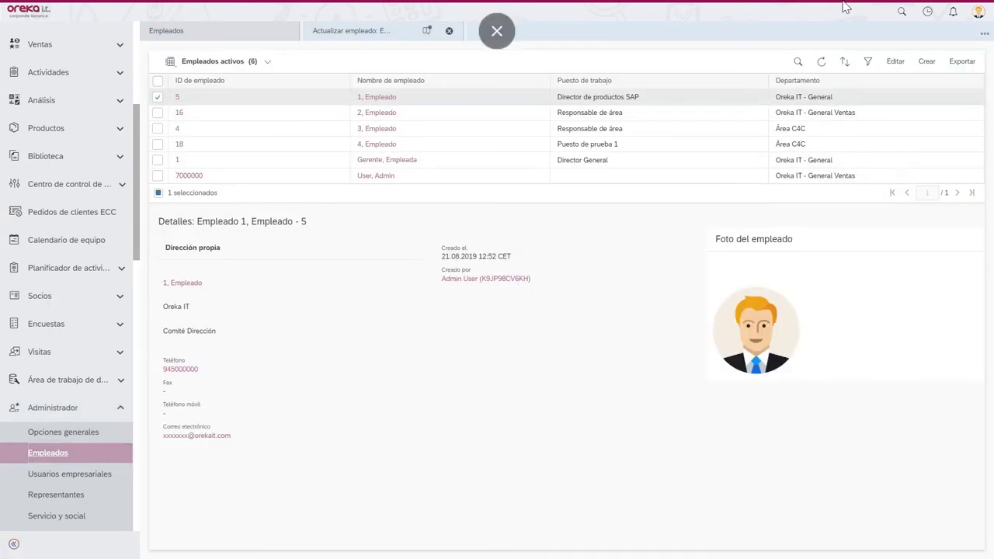
{"action": "left_click", "coordinate": [821, 60]}
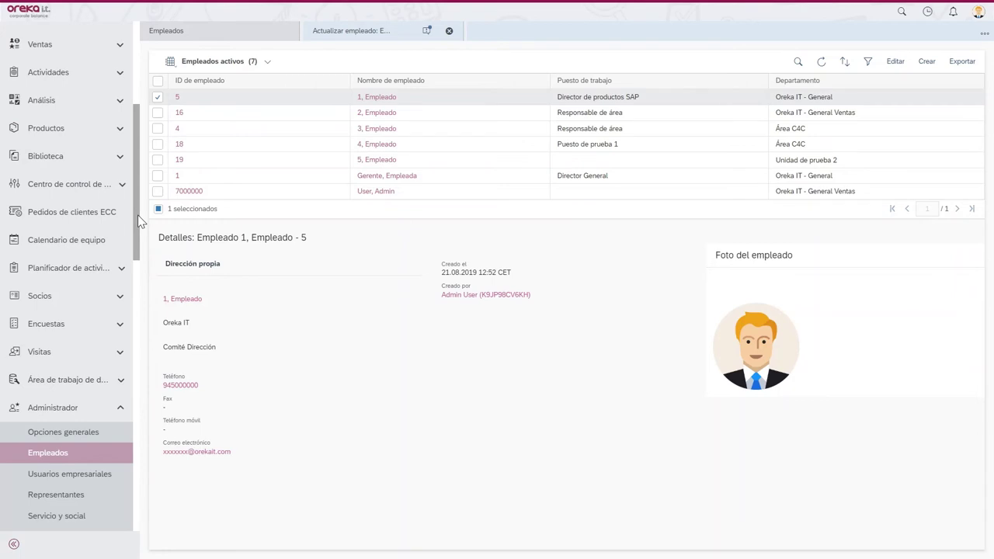
- Scroll the navigation pane up and expand Gestión organizativa
{"action": "left_click_drag", "start_coordinate": [138, 222], "coordinate": [134, 195]}
{"action": "scroll", "coordinate": [134, 195], "scroll_direction": "up", "scroll_amount": 2}
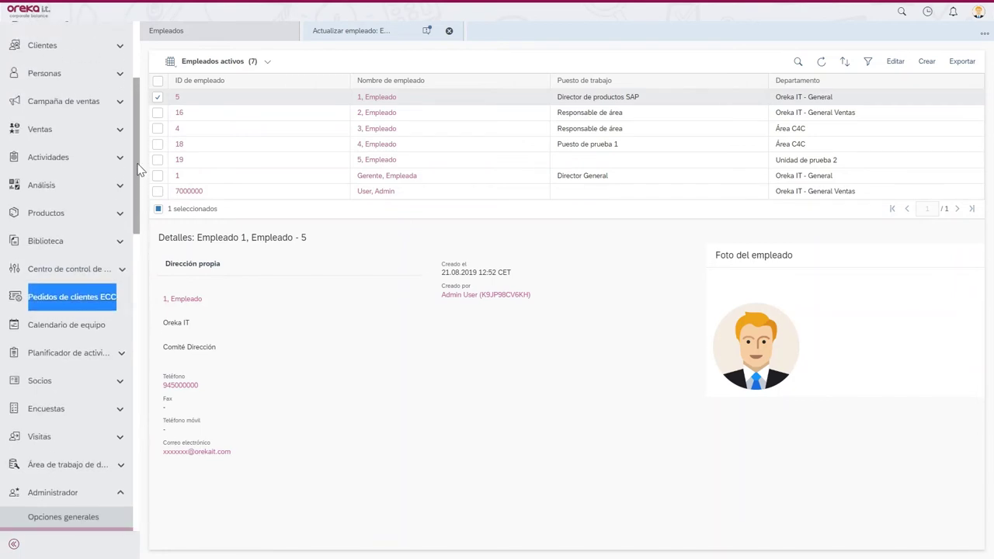
{"action": "left_click", "coordinate": [117, 84]}
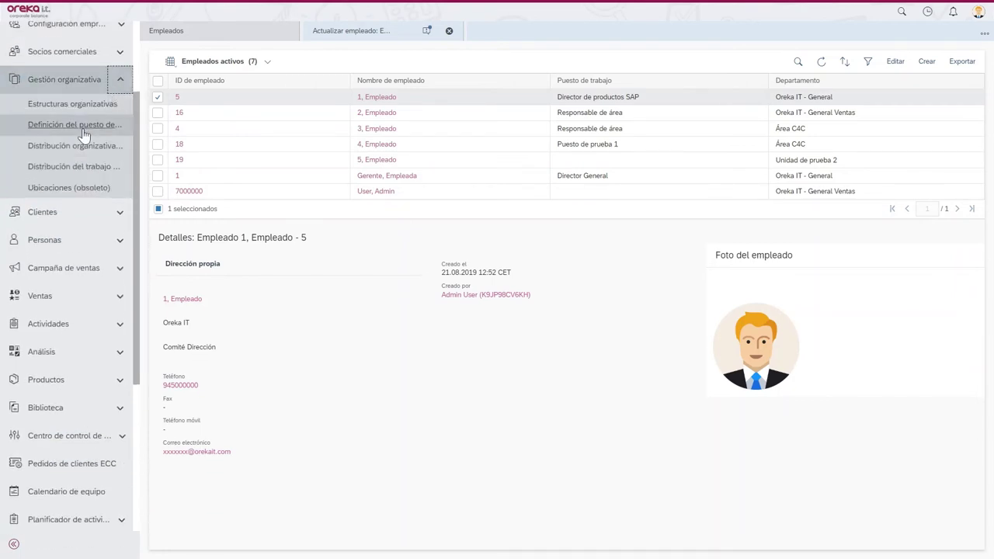
- Create a job position definition named 'Puesto de trabajo 2' with ID PDT2
{"action": "left_click", "coordinate": [78, 125]}
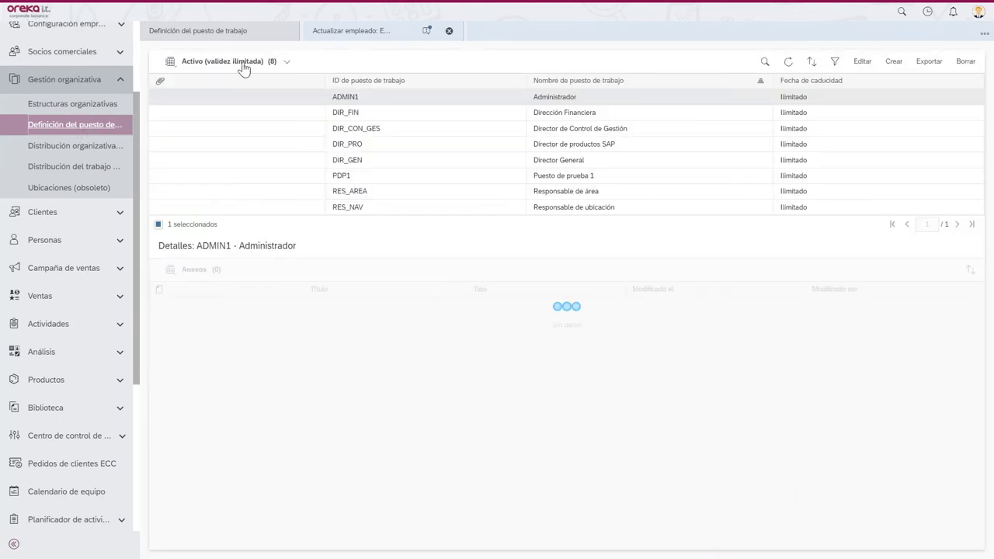
{"action": "left_click", "coordinate": [893, 61]}
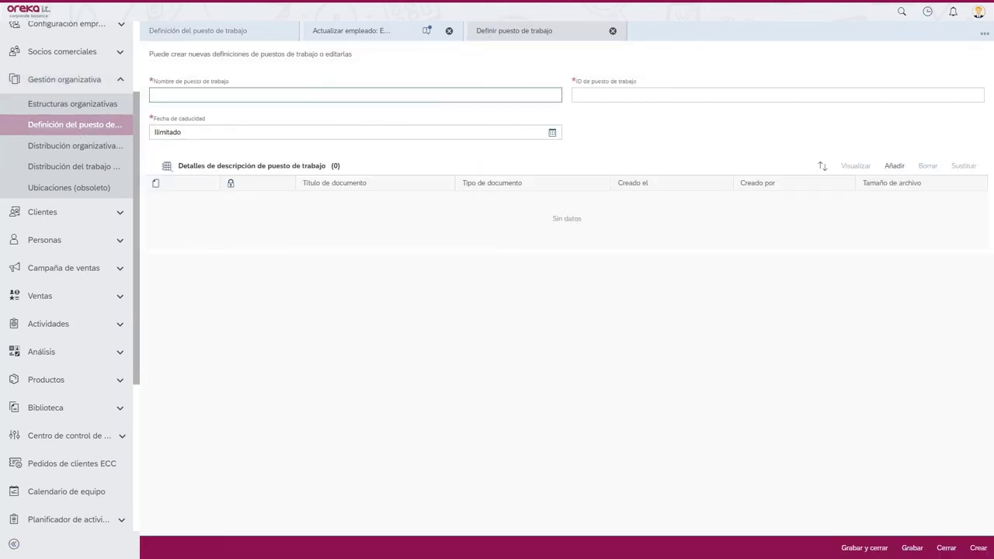
{"action": "type", "text": "Puesto de trabajo 2"}
{"action": "left_click", "coordinate": [569, 133]}
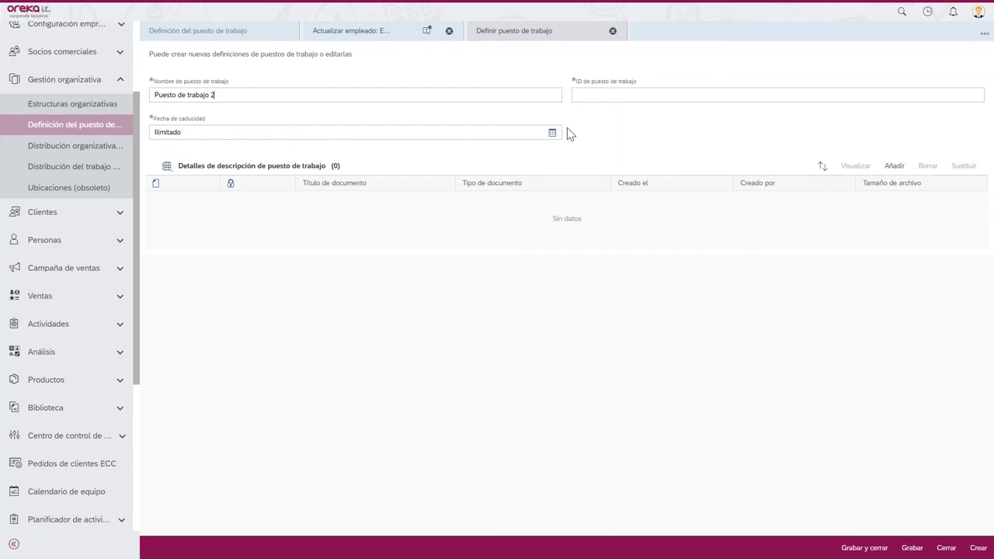
{"action": "key", "text": "Tab"}
{"action": "type", "text": "PC"}
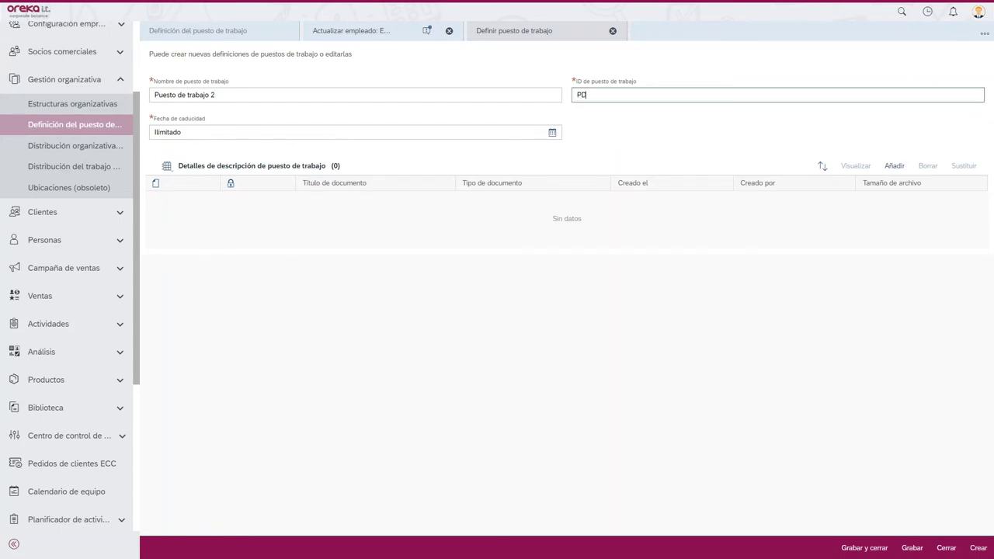
{"action": "key", "text": "Tab"}
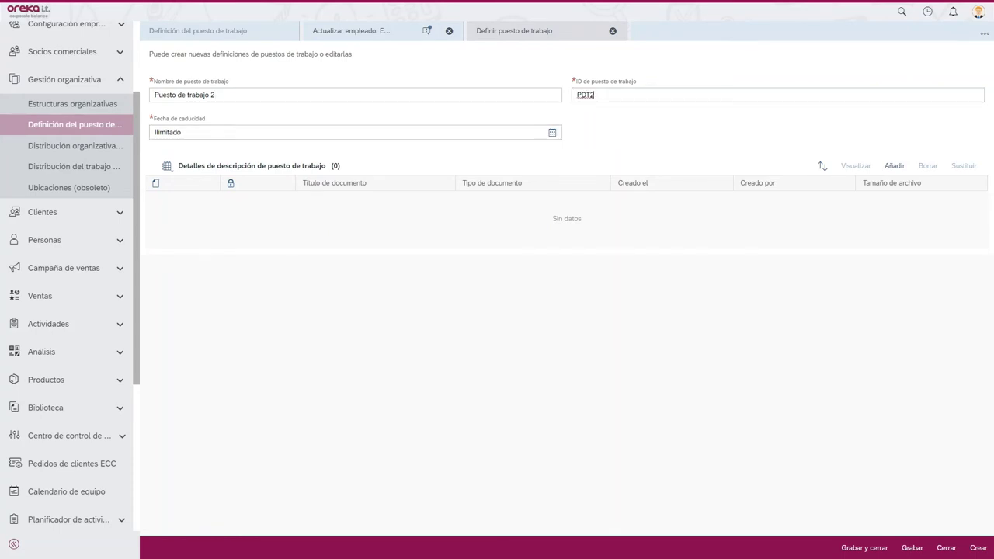
{"action": "key", "text": "shift+Tab"}
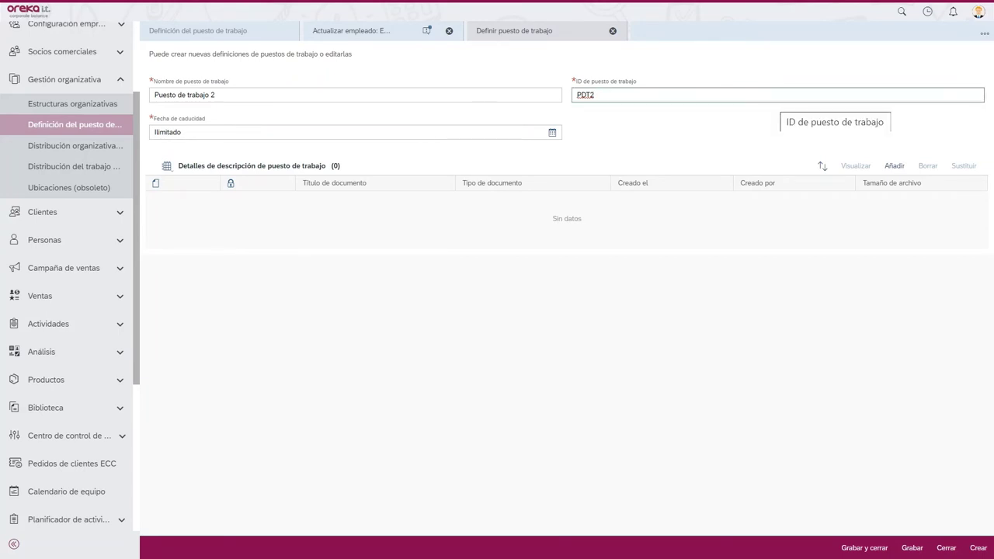
{"action": "left_click", "coordinate": [318, 199]}
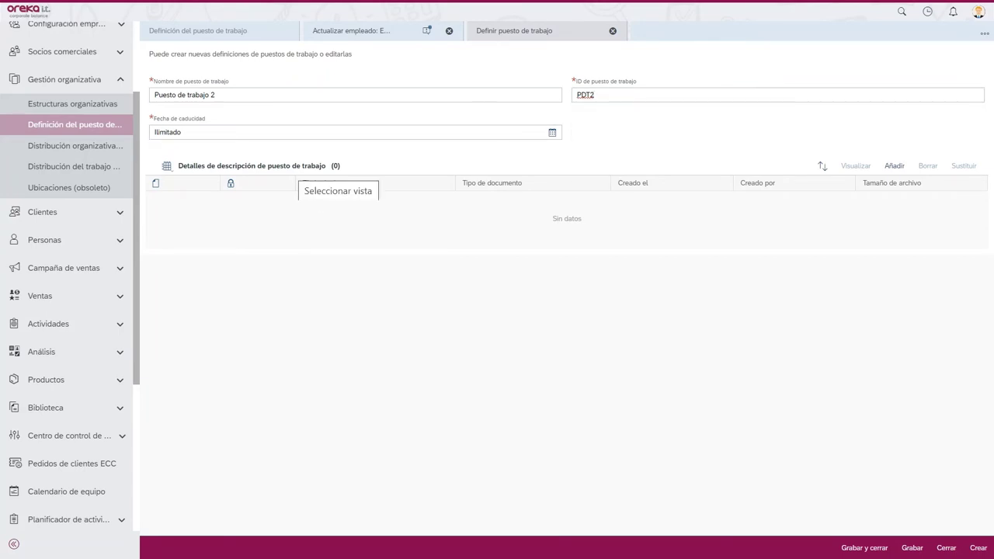
- Start adding a job description document, then save the PDT2 definition
{"action": "left_click", "coordinate": [903, 170]}
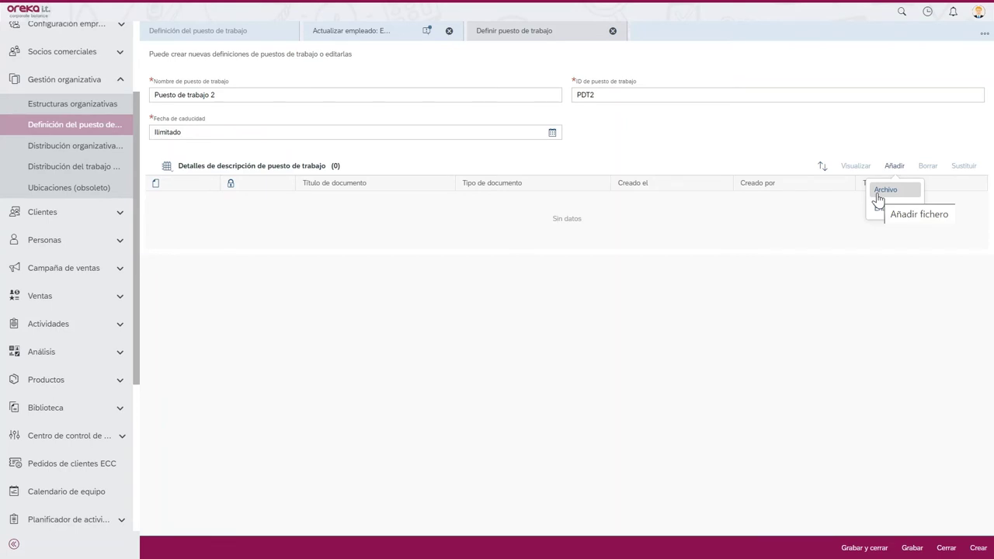
{"action": "left_click", "coordinate": [910, 547]}
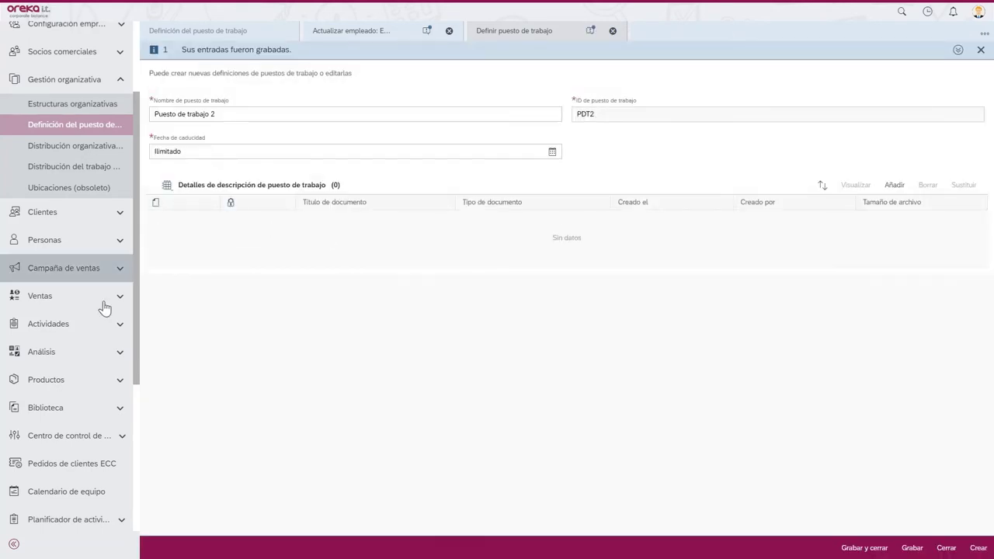
{"action": "left_click_drag", "start_coordinate": [133, 373], "coordinate": [150, 459]}
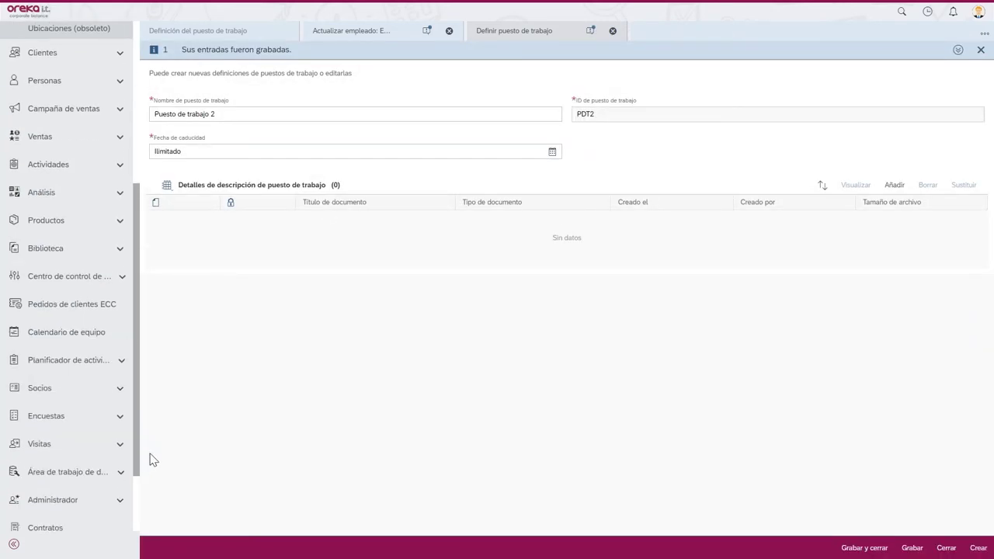
- Open Empleado 5 (ID 19) for editing from Administrador > Empleados
{"action": "left_click", "coordinate": [104, 500]}
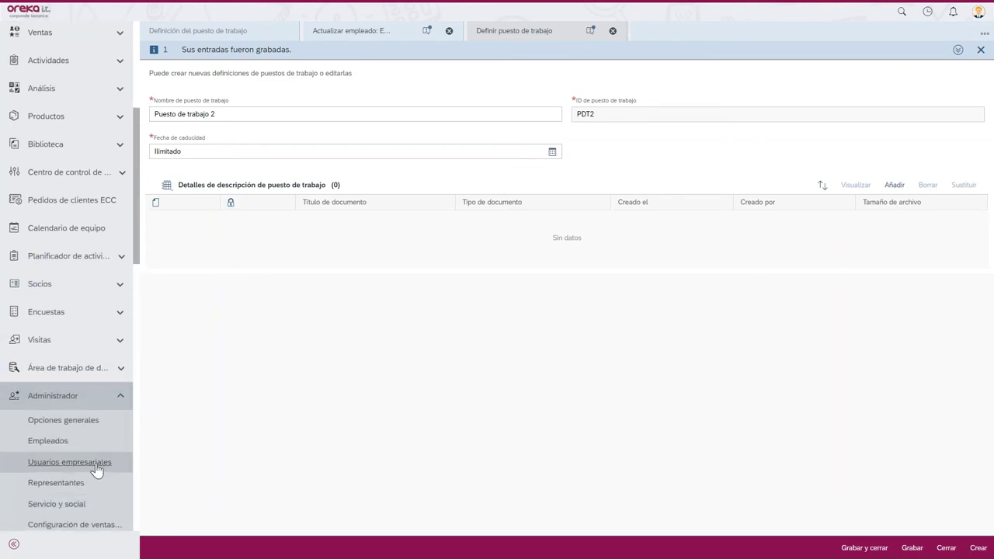
{"action": "left_click", "coordinate": [48, 441]}
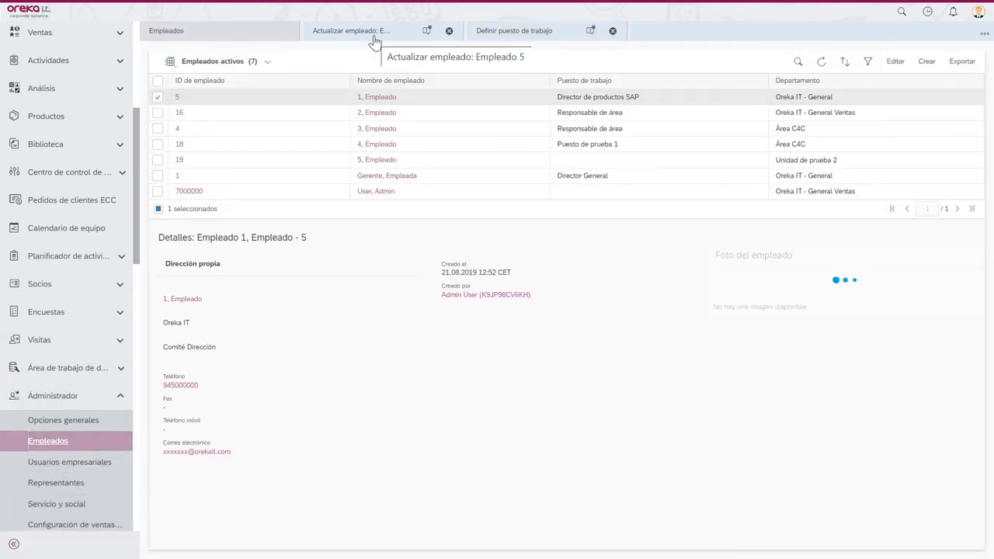
{"action": "left_click", "coordinate": [420, 161]}
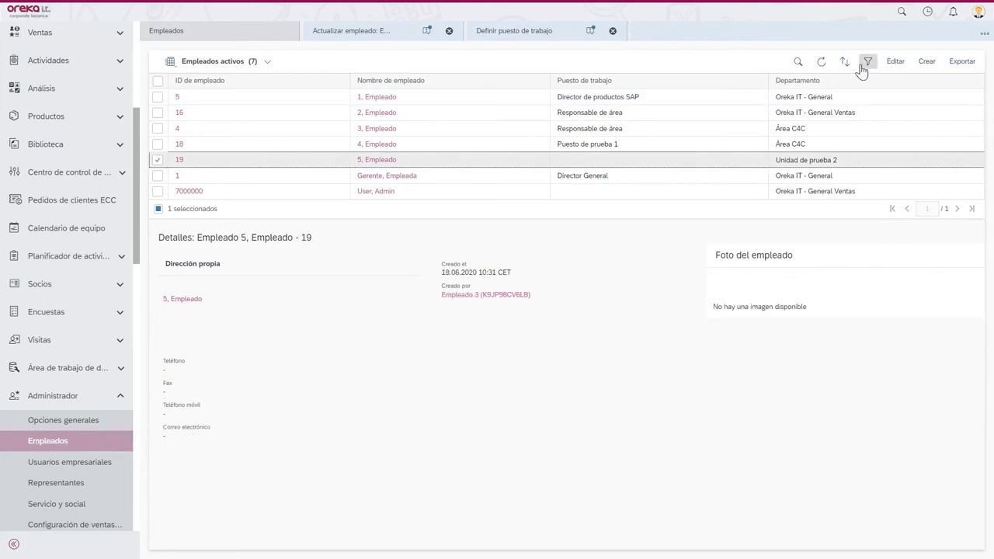
{"action": "left_click", "coordinate": [893, 62]}
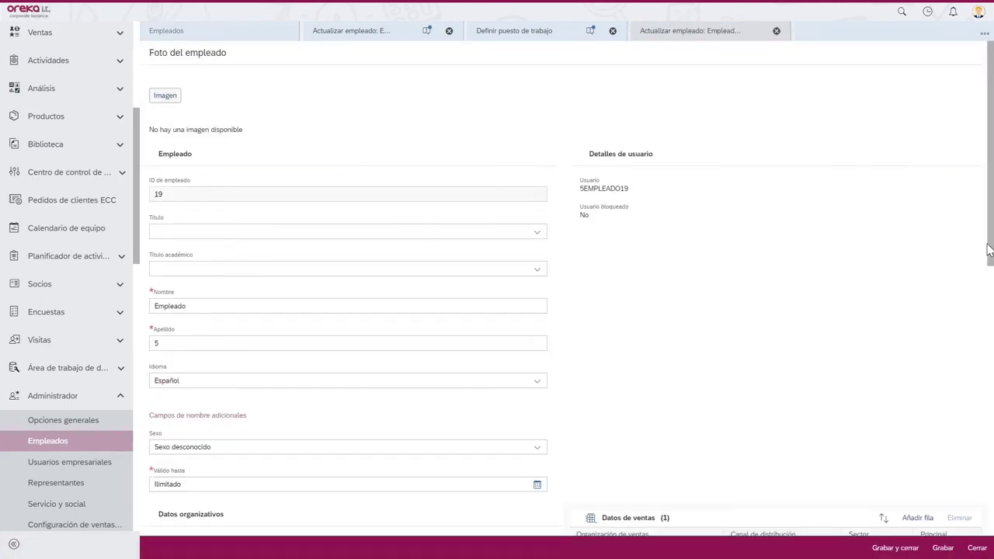
- Assign job Puesto de trabajo 2 (PDT2), save, and refresh the Empleados list
{"action": "left_click_drag", "start_coordinate": [990, 247], "coordinate": [989, 354]}
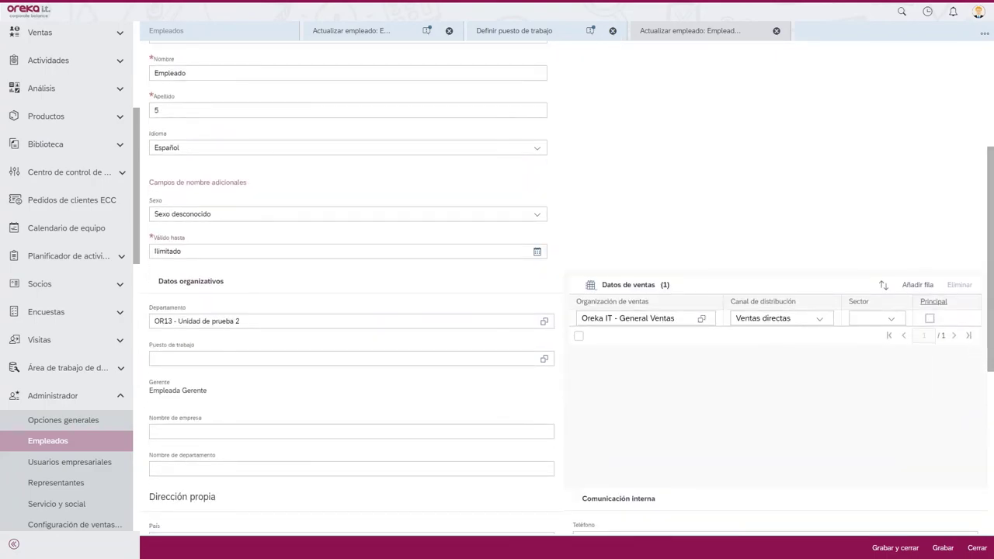
{"action": "left_click", "coordinate": [550, 359]}
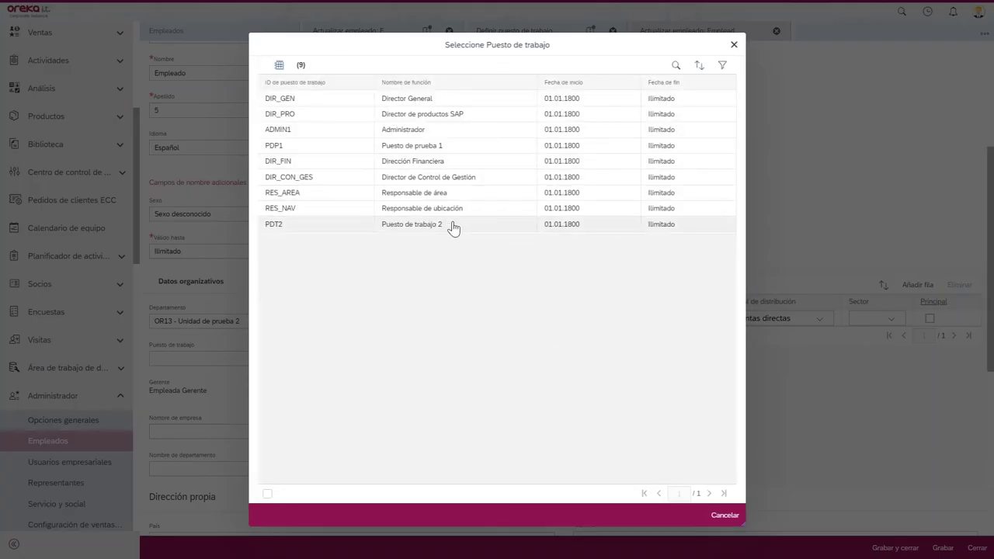
{"action": "left_click", "coordinate": [452, 224]}
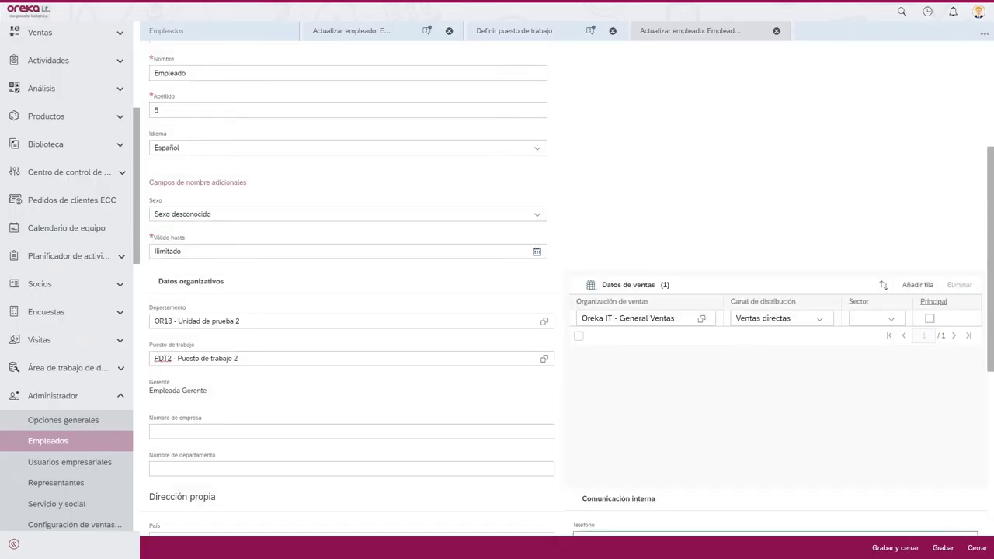
{"action": "left_click", "coordinate": [937, 547]}
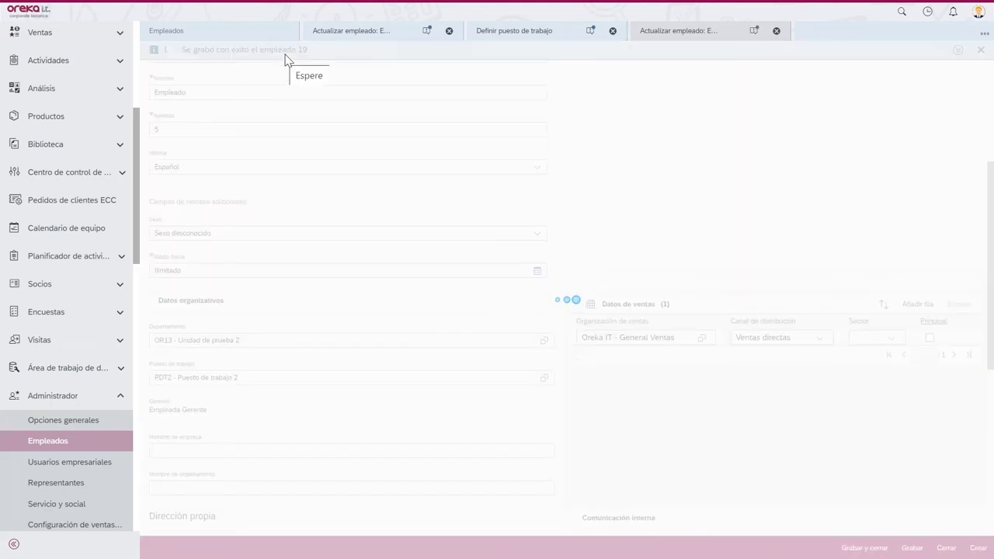
{"action": "left_click", "coordinate": [262, 34]}
{"action": "left_click", "coordinate": [820, 62]}
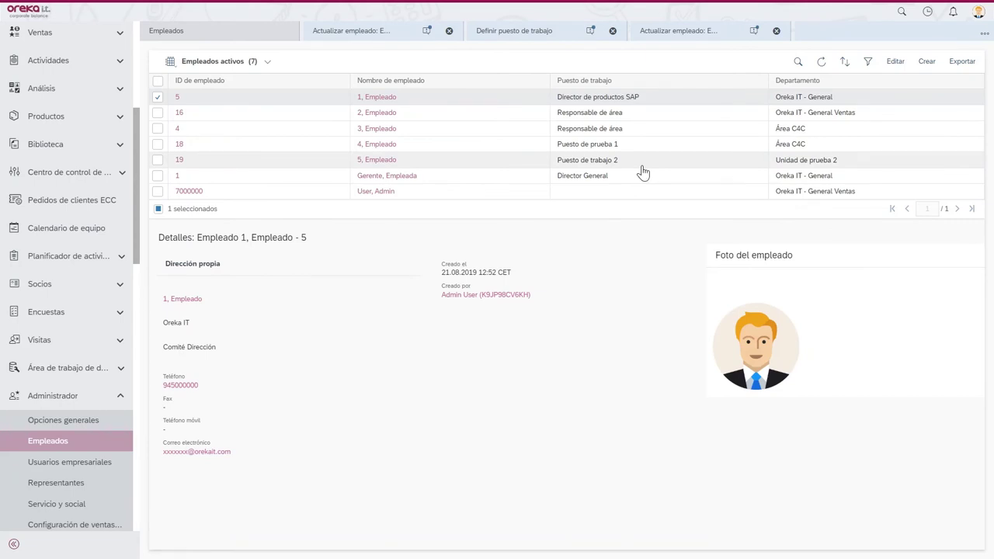
- Check employee 19's details, then go to the Usuarios empresariales list
{"action": "left_click", "coordinate": [642, 164]}
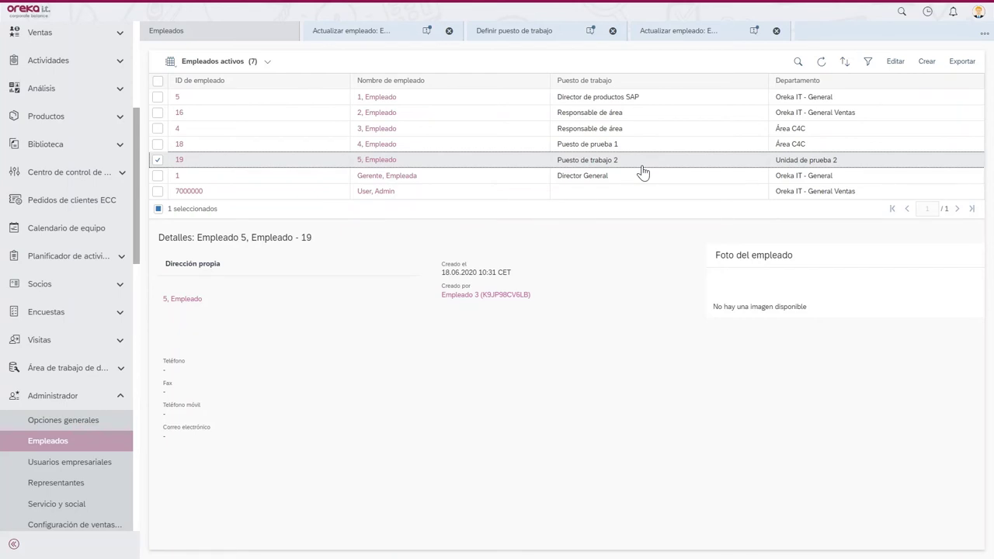
{"action": "left_click", "coordinate": [63, 463]}
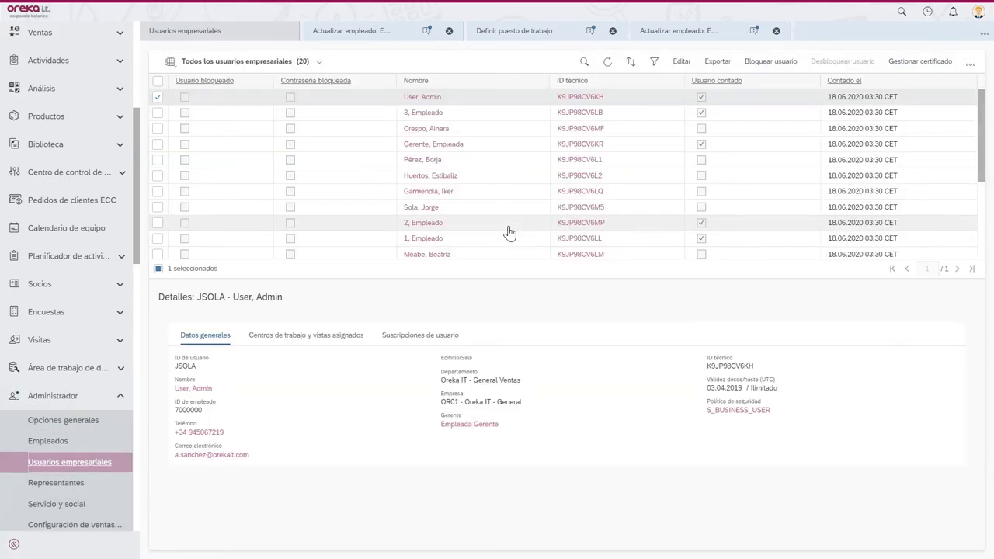
- Filter business users by Apellido 5, dropping the Usuario contado condition
{"action": "left_click", "coordinate": [655, 62]}
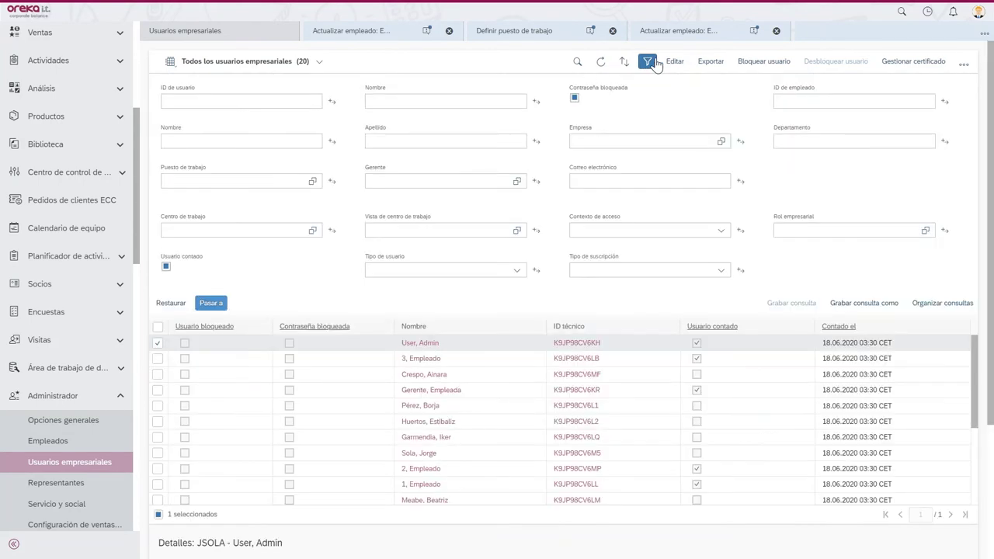
{"action": "left_click", "coordinate": [166, 268]}
{"action": "left_click", "coordinate": [167, 267]}
{"action": "left_click", "coordinate": [210, 303]}
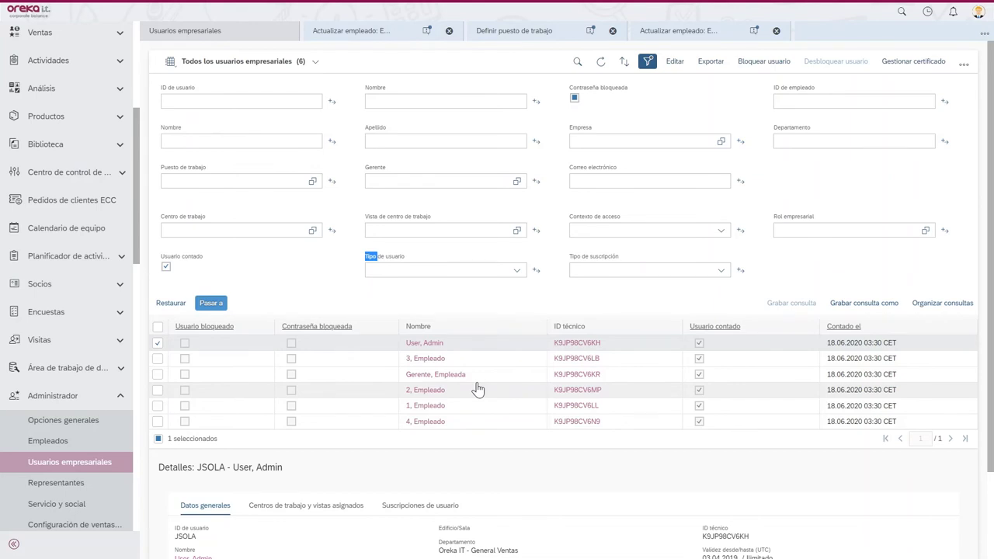
{"action": "left_click", "coordinate": [165, 267]}
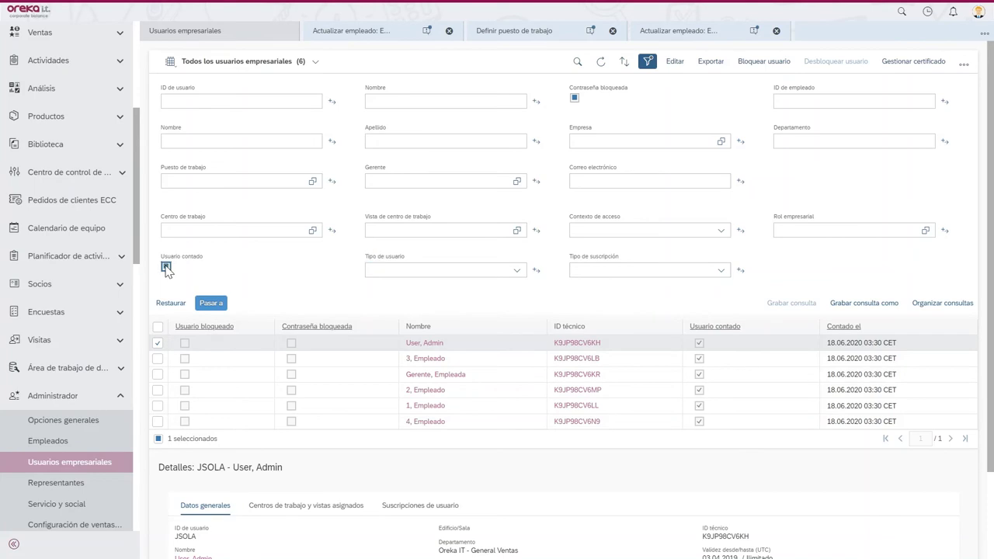
{"action": "left_click", "coordinate": [382, 140]}
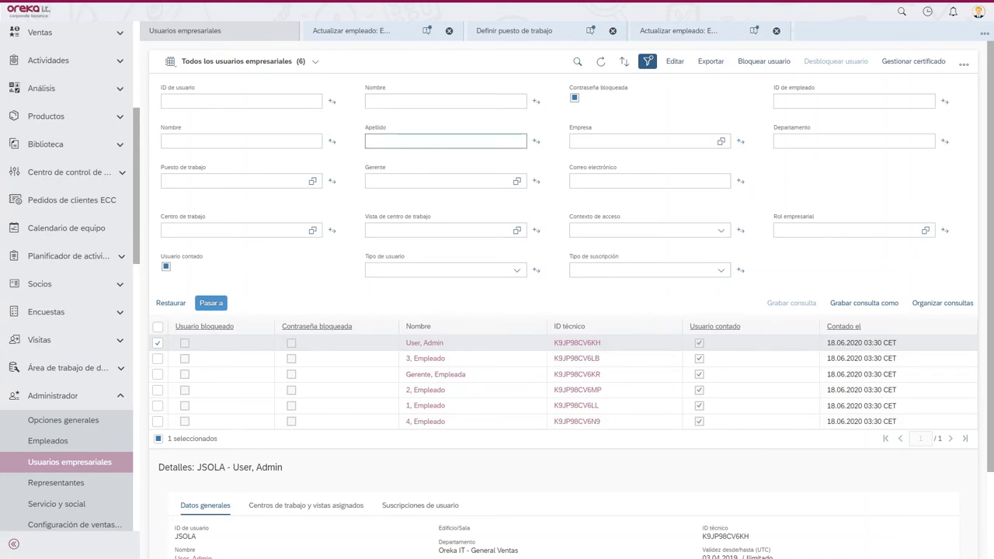
{"action": "type", "text": "5"}
{"action": "key", "text": "Return"}
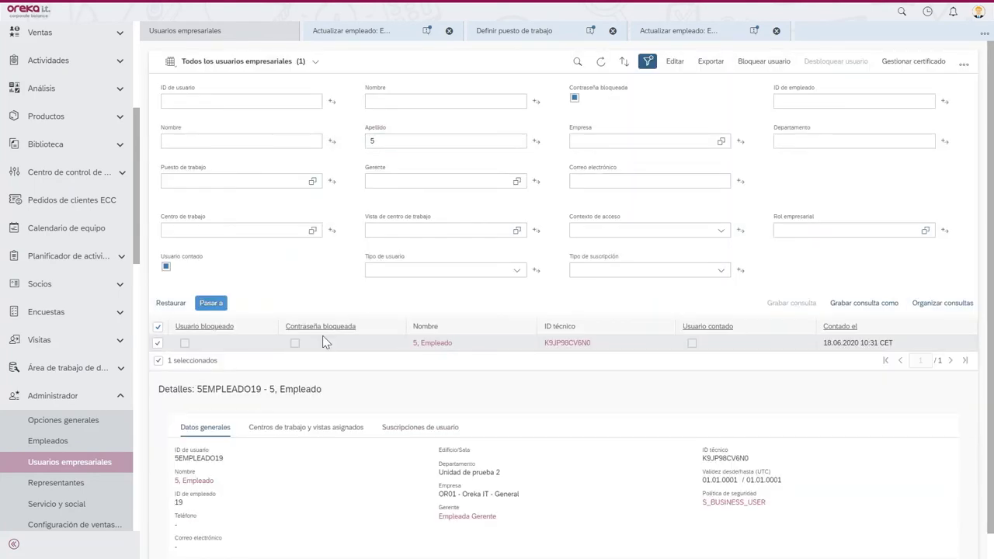
{"action": "left_click", "coordinate": [210, 302]}
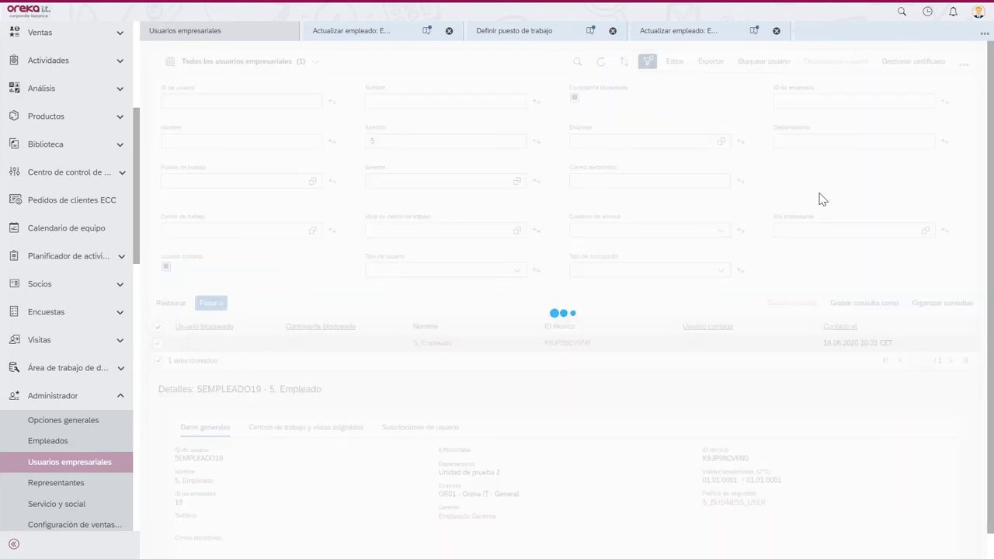
- Hide the filter and open the user's attributes via Editar > Atributos
{"action": "left_click", "coordinate": [655, 61]}
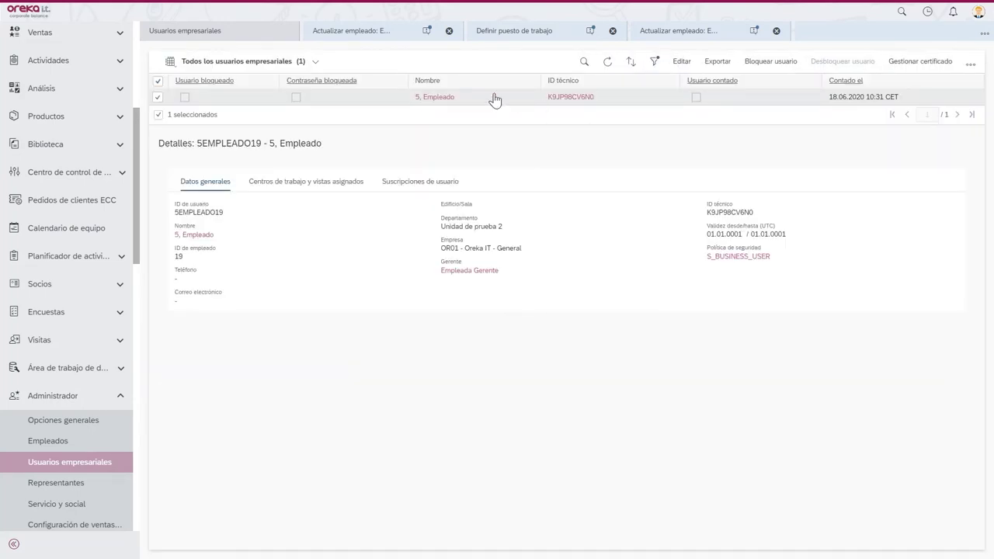
{"action": "left_click", "coordinate": [682, 62]}
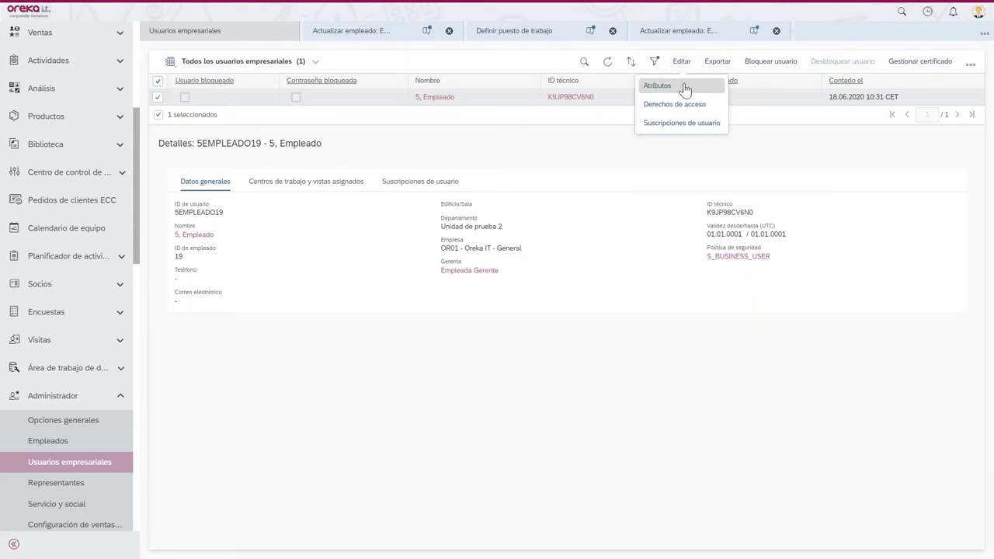
{"action": "left_click", "coordinate": [658, 85]}
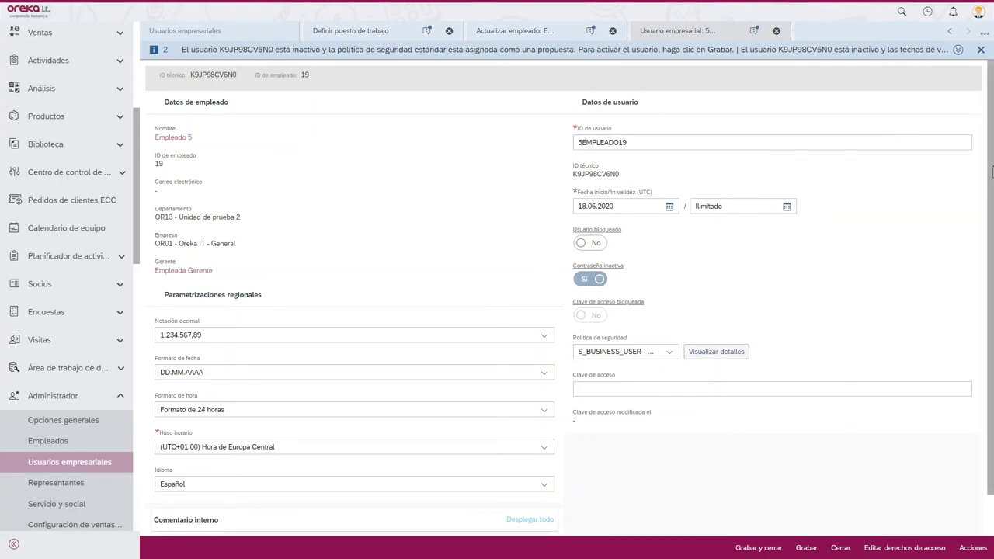
- Give Empleado 5's business user a new initial password, save it, and select the user ID
{"action": "left_click_drag", "start_coordinate": [990, 169], "coordinate": [988, 228]}
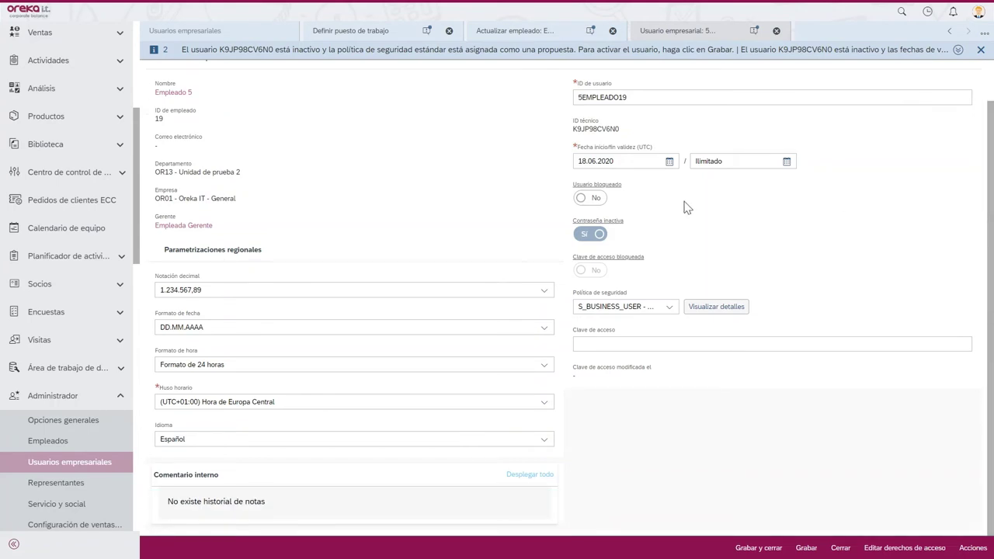
{"action": "mouse_move", "coordinate": [584, 199]}
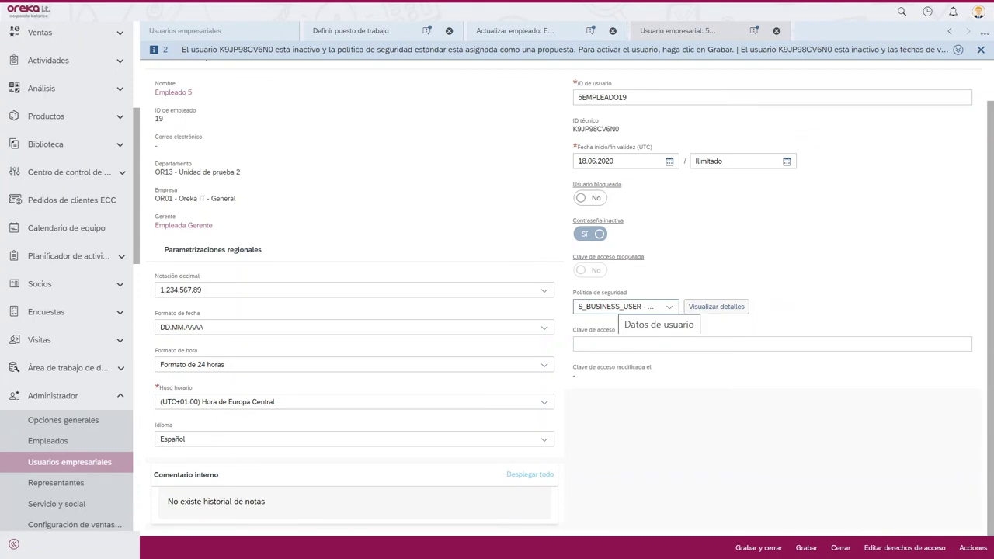
{"action": "left_click", "coordinate": [614, 344]}
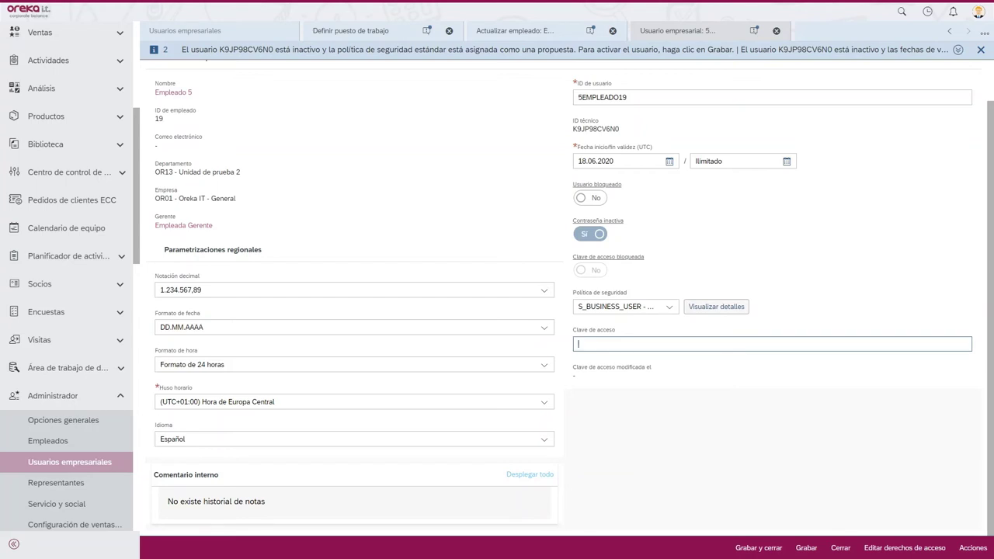
{"action": "type", "text": "********"}
{"action": "left_click", "coordinate": [806, 547]}
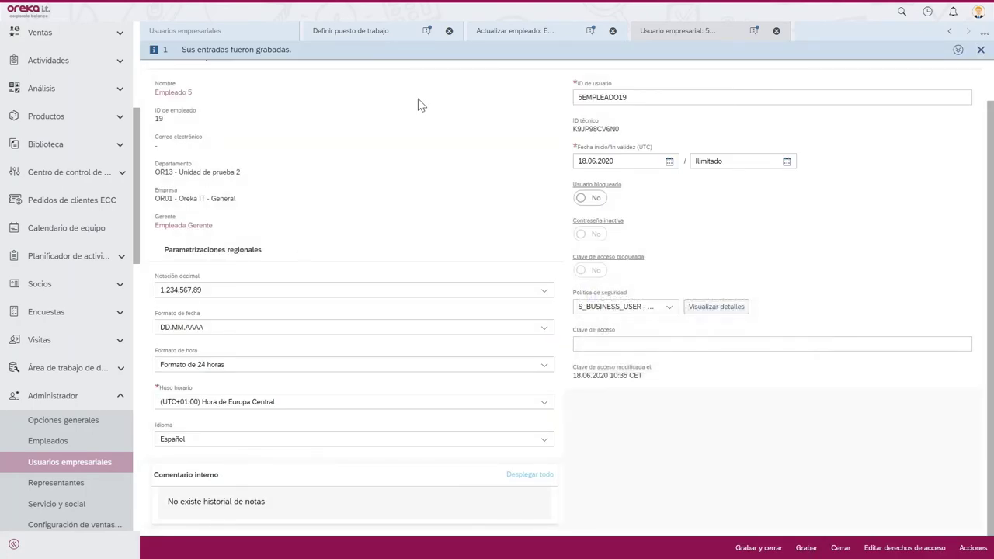
{"action": "left_click_drag", "start_coordinate": [628, 98], "coordinate": [562, 105]}
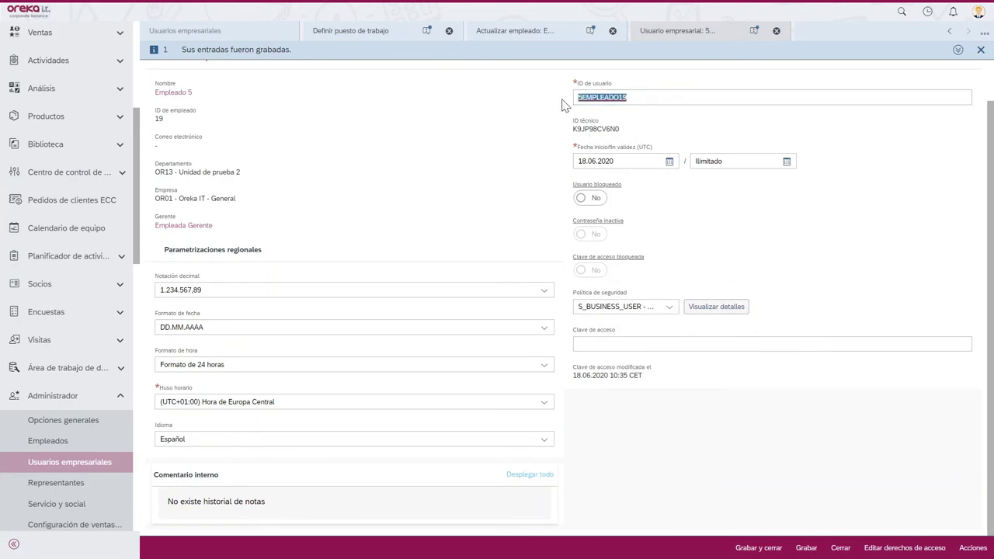
- Sign out of the administrator session and decline the browser's password update
{"action": "left_click", "coordinate": [976, 11]}
{"action": "left_click", "coordinate": [969, 250]}
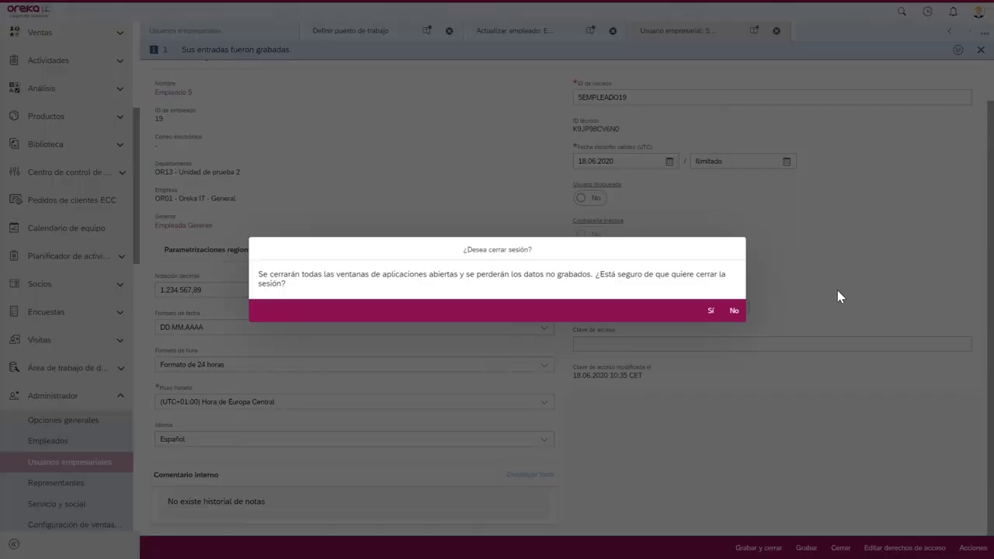
{"action": "left_click", "coordinate": [710, 311]}
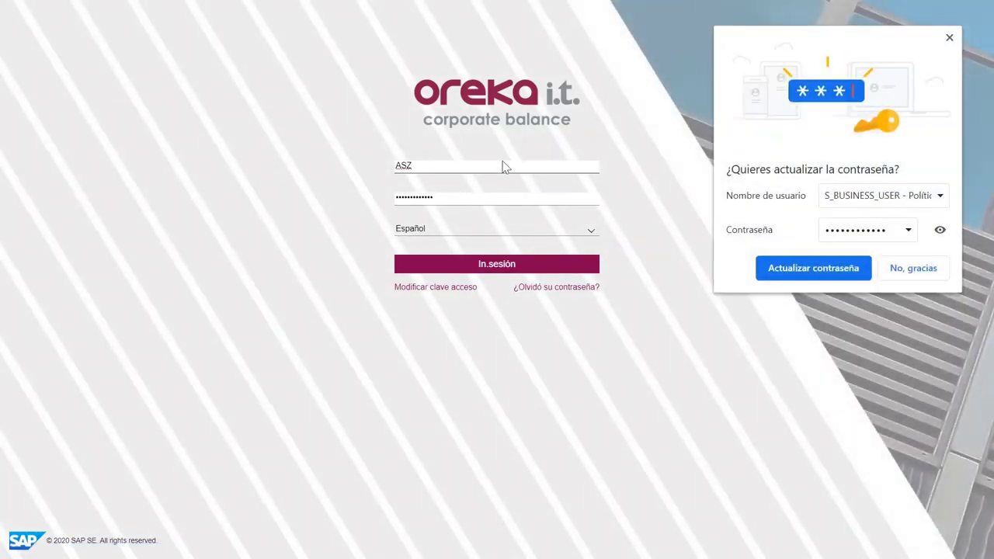
{"action": "left_click", "coordinate": [928, 272]}
- Log in with employee 5's user ID and password, retrying after the failed attempt
{"action": "double_click", "coordinate": [403, 165]}
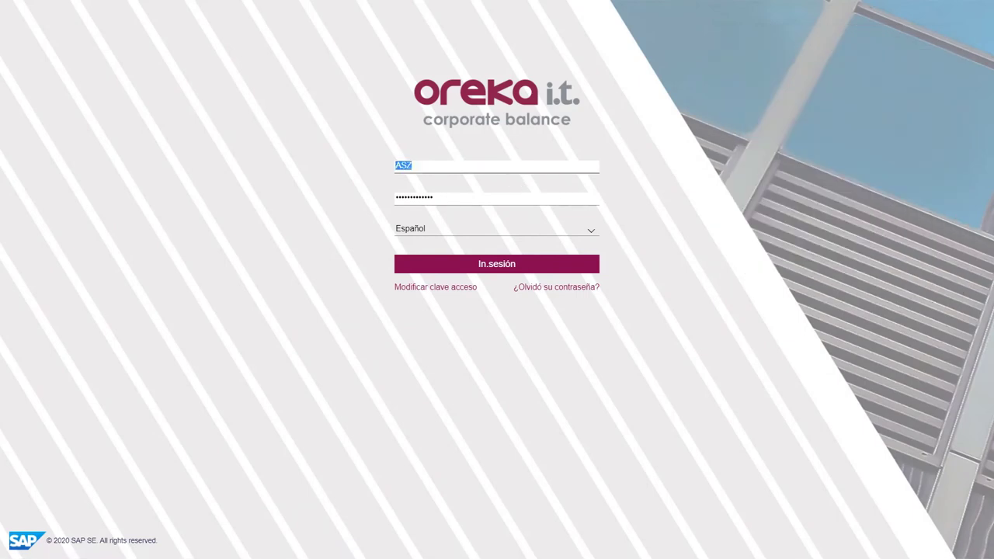
{"action": "type", "text": "5EMPLEADO19"}
{"action": "key", "text": "Tab"}
{"action": "type", "text": "•••••••"}
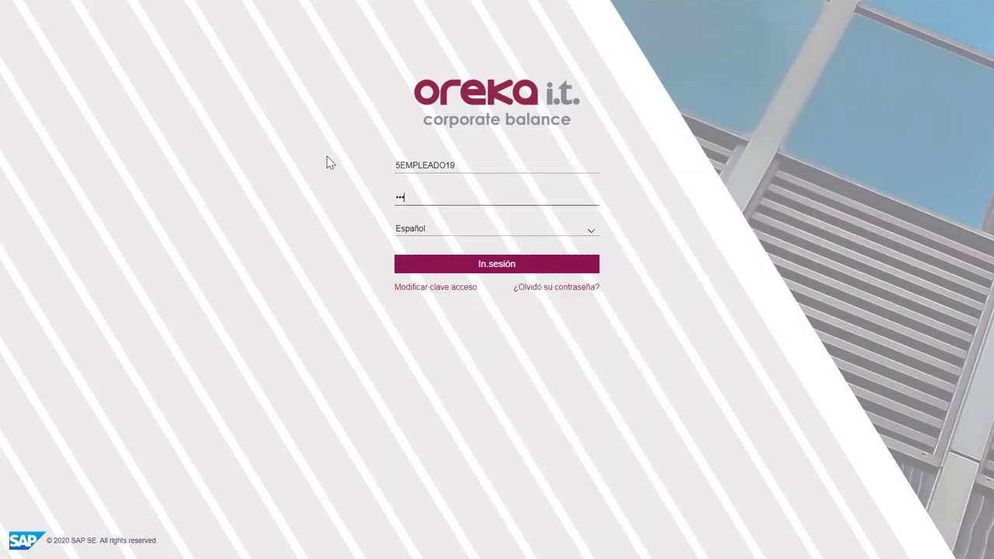
{"action": "type", "text": "••••"}
{"action": "key", "text": "Return"}
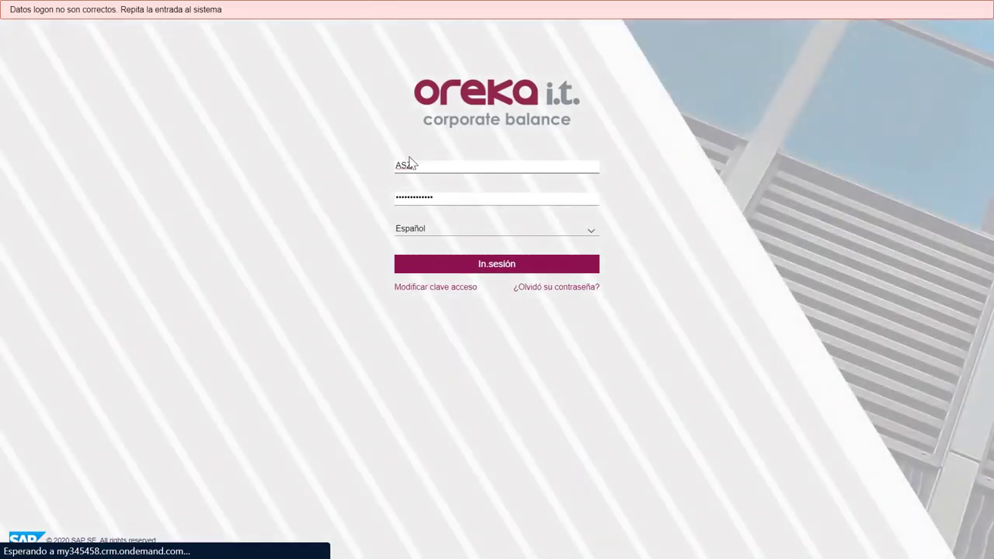
{"action": "double_click", "coordinate": [403, 165]}
{"action": "type", "text": "5EMPLEADO19"}
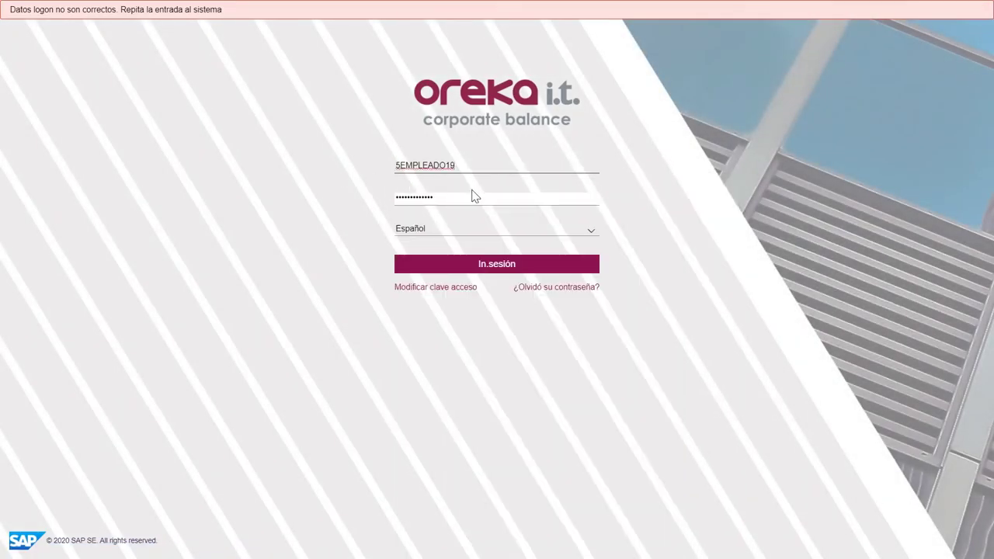
{"action": "double_click", "coordinate": [471, 195]}
{"action": "type", "text": "•••••••••"}
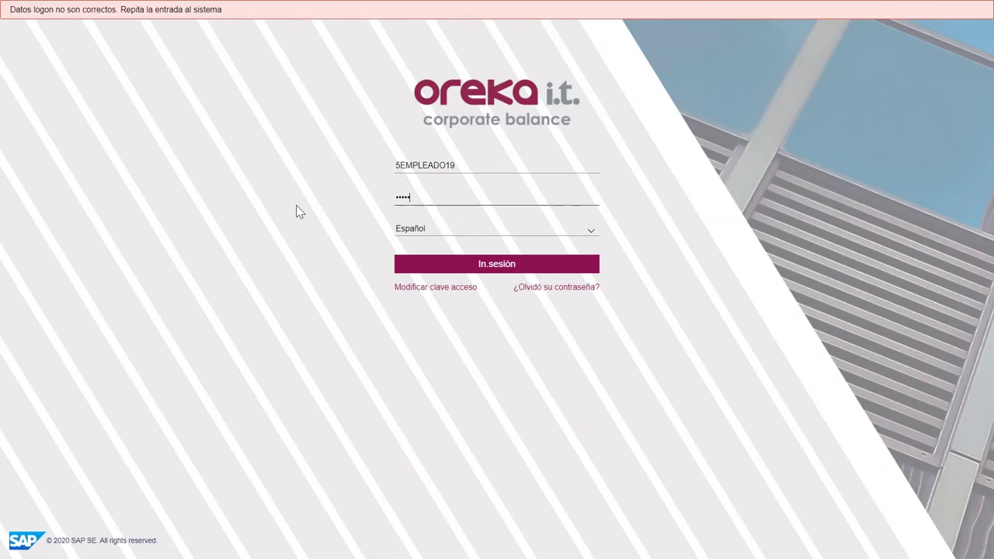
{"action": "type", "text": "•••"}
{"action": "key", "text": "Return"}
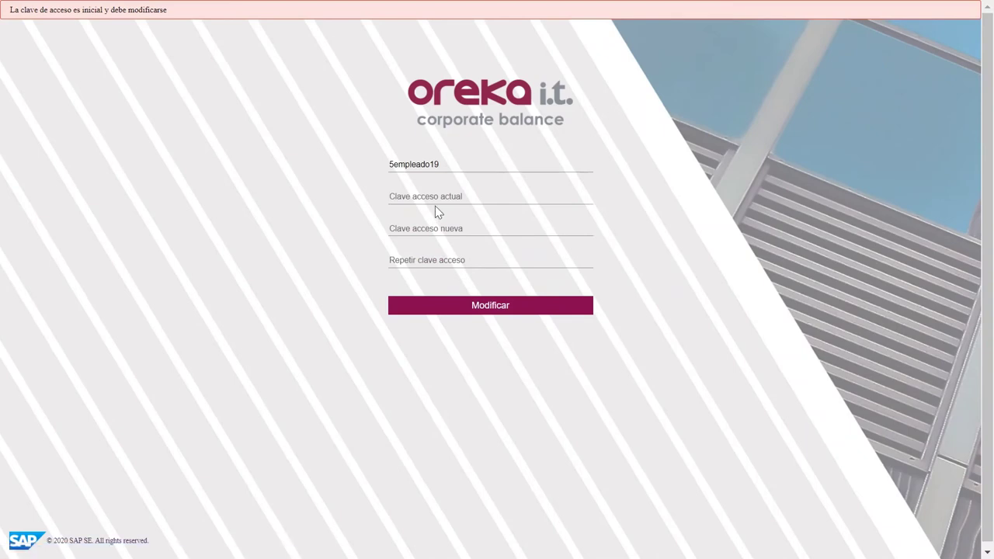
- Enter the current password and a repeated new password, submit, and decline Chrome's save prompt
{"action": "type", "text": "••••••"}
{"action": "key", "text": "Tab"}
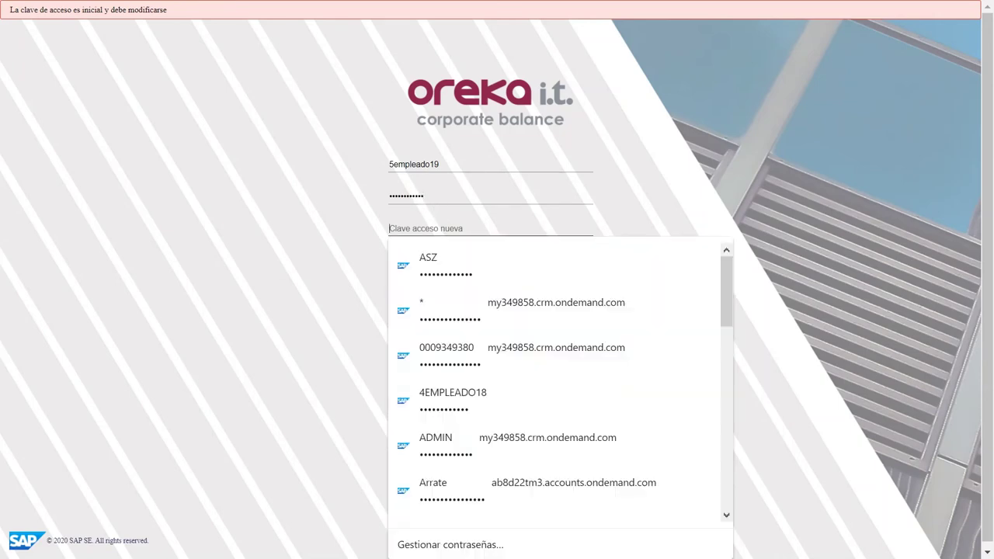
{"action": "key", "text": "Escape"}
{"action": "type", "text": "•"}
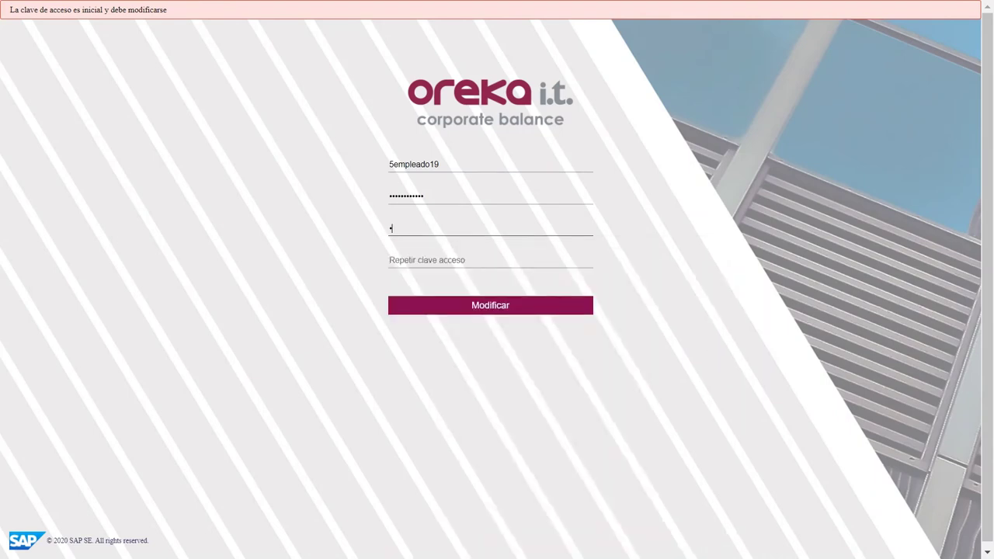
{"action": "type", "text": "•••••••••••"}
{"action": "left_click", "coordinate": [421, 254]}
{"action": "type", "text": "••••••••••"}
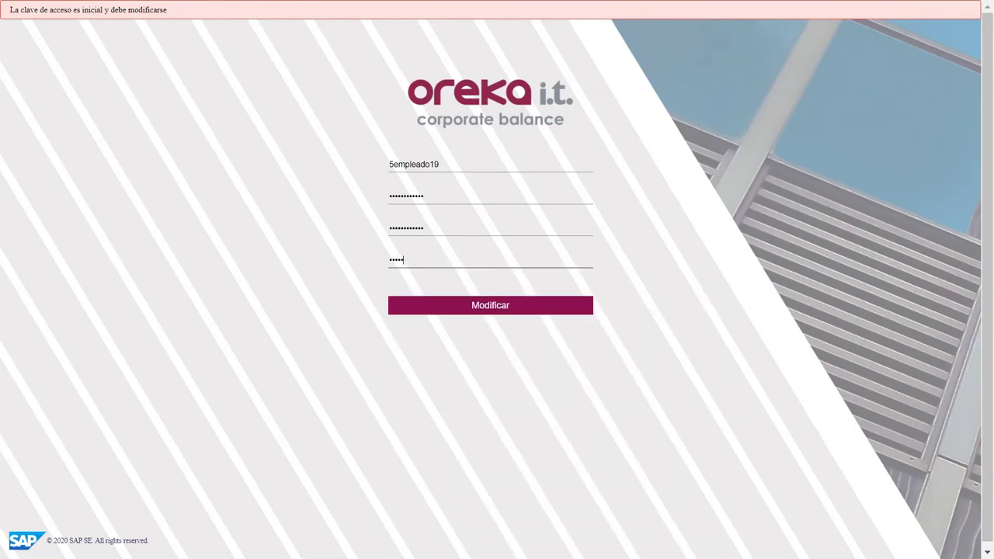
{"action": "type", "text": "••"}
{"action": "left_click", "coordinate": [447, 307]}
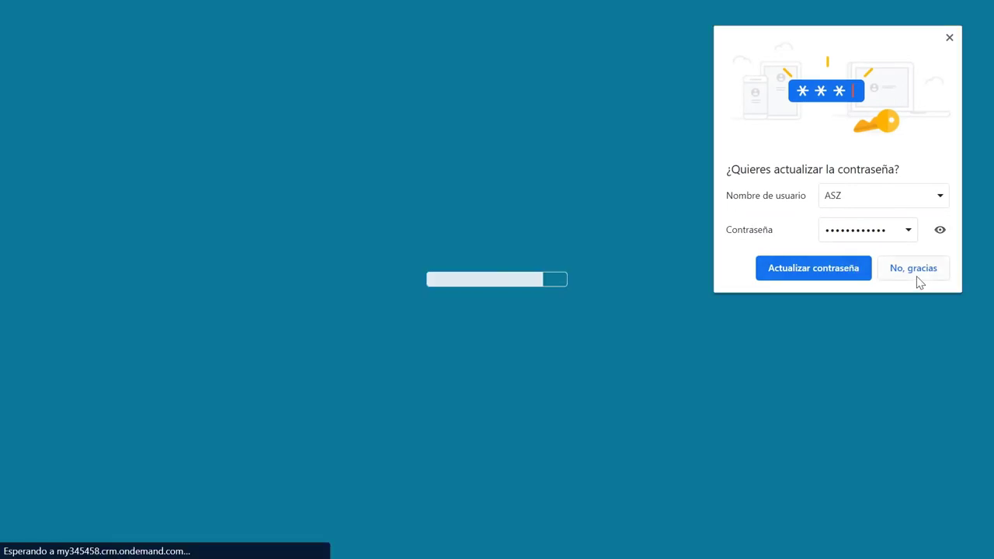
{"action": "left_click", "coordinate": [916, 276]}
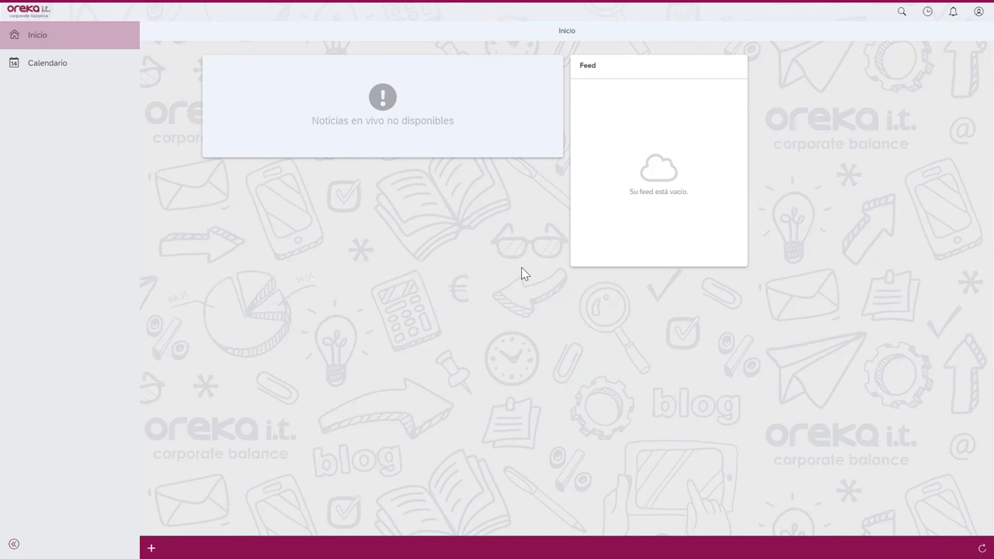
- Sign employee 5 out and log back in with the saved administrator credentials
{"action": "left_click", "coordinate": [978, 11]}
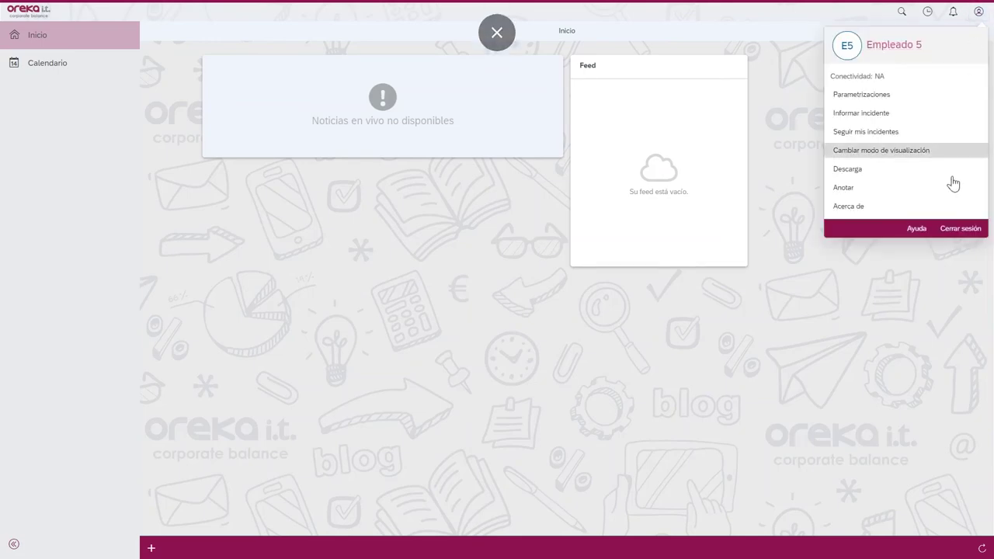
{"action": "left_click", "coordinate": [963, 227]}
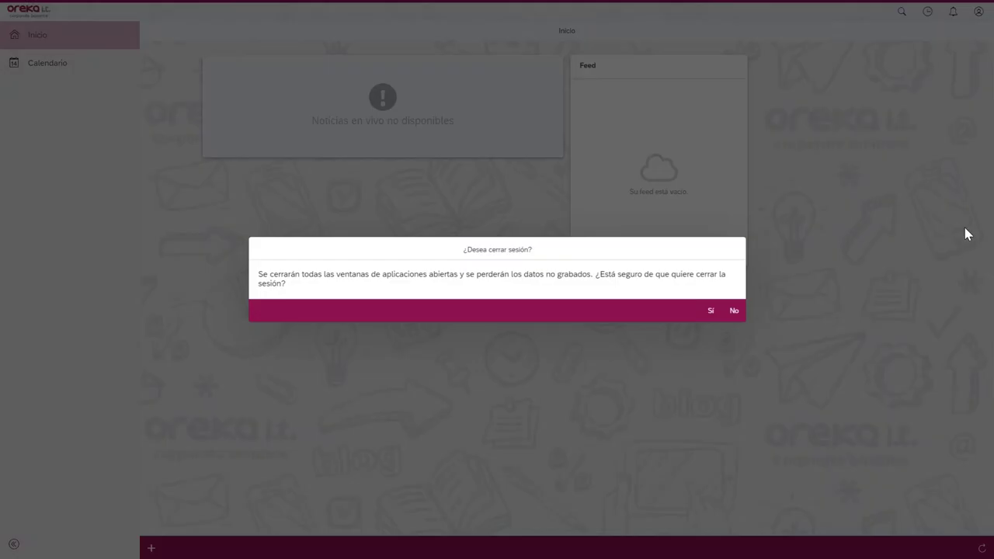
{"action": "left_click", "coordinate": [713, 312]}
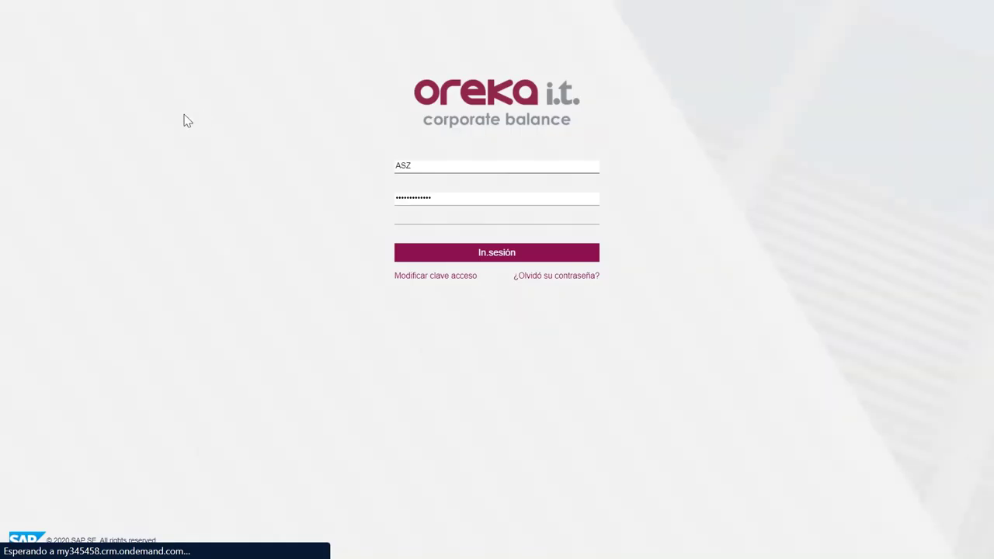
{"action": "left_click", "coordinate": [462, 266]}
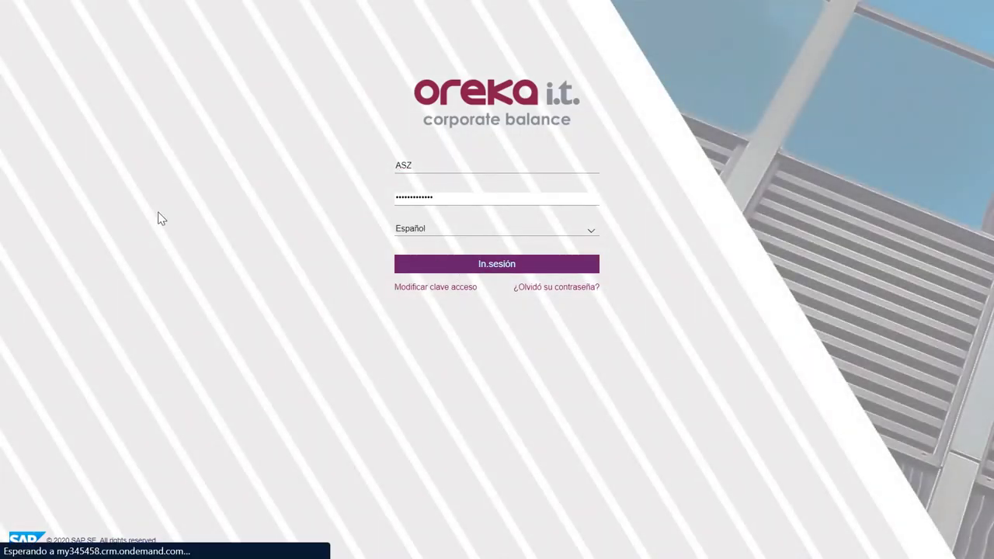
{"action": "left_click", "coordinate": [490, 266]}
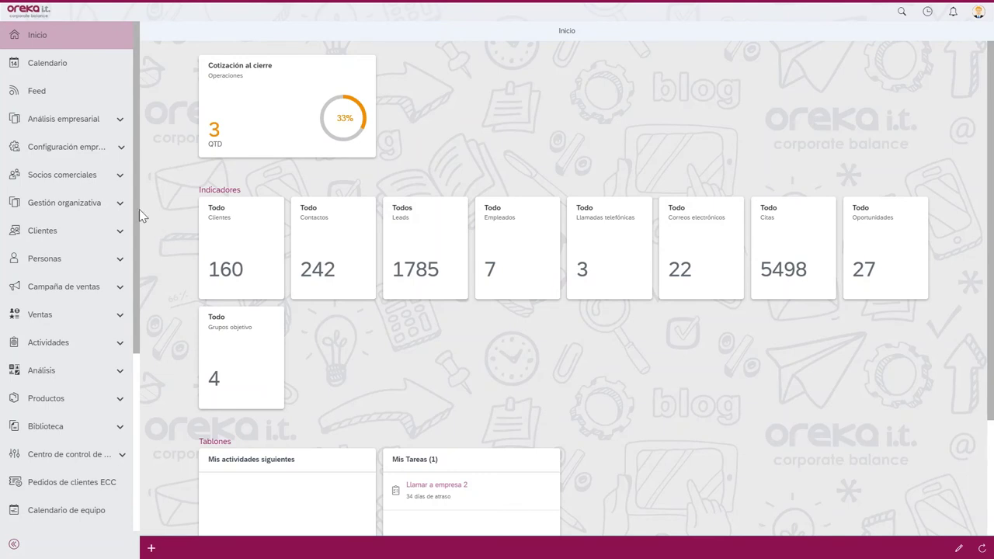
- Go to Administrador > Opciones generales > Roles empresariales and choose Crear > Rol de usuario
{"action": "scroll", "coordinate": [138, 221], "scroll_direction": "down", "scroll_amount": 1}
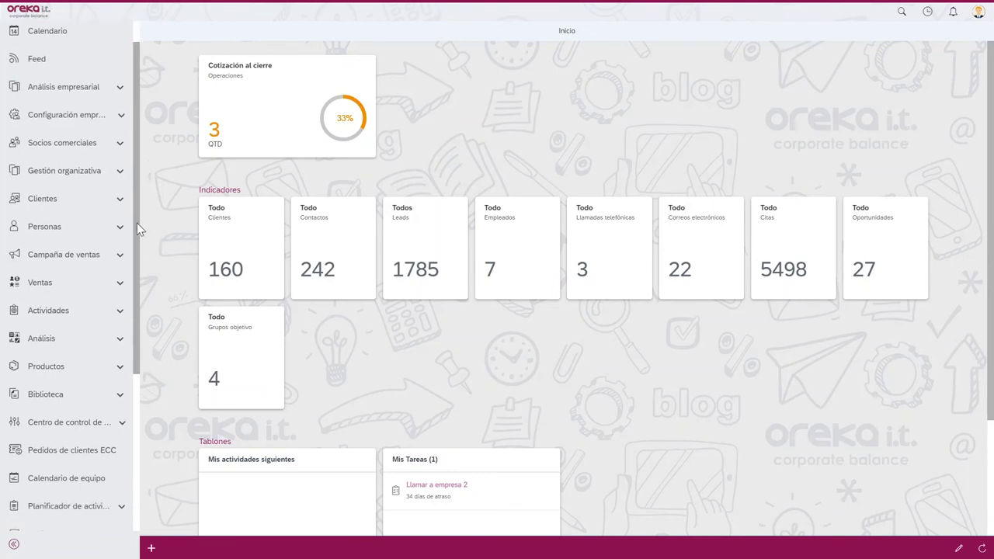
{"action": "left_click_drag", "start_coordinate": [136, 223], "coordinate": [137, 298]}
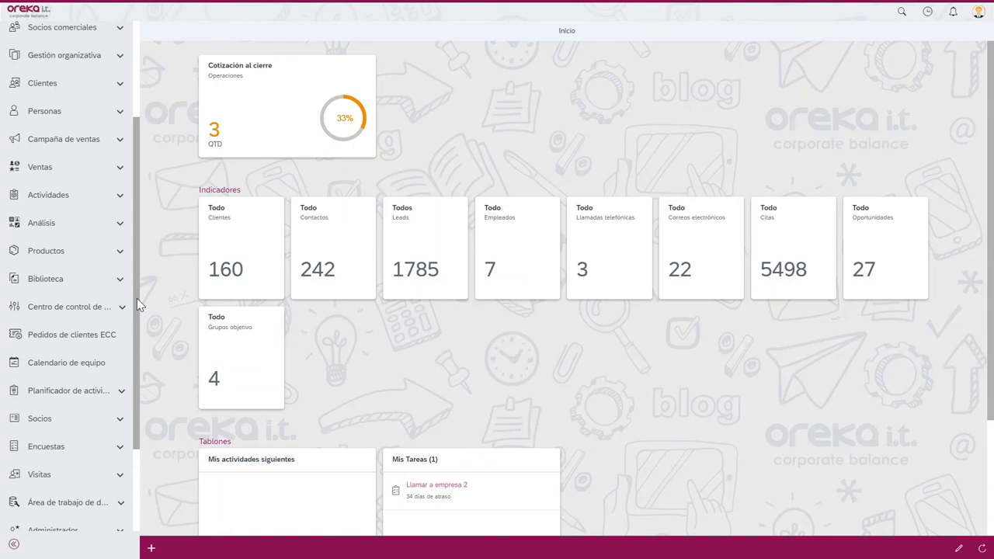
{"action": "left_click_drag", "start_coordinate": [137, 299], "coordinate": [91, 544]}
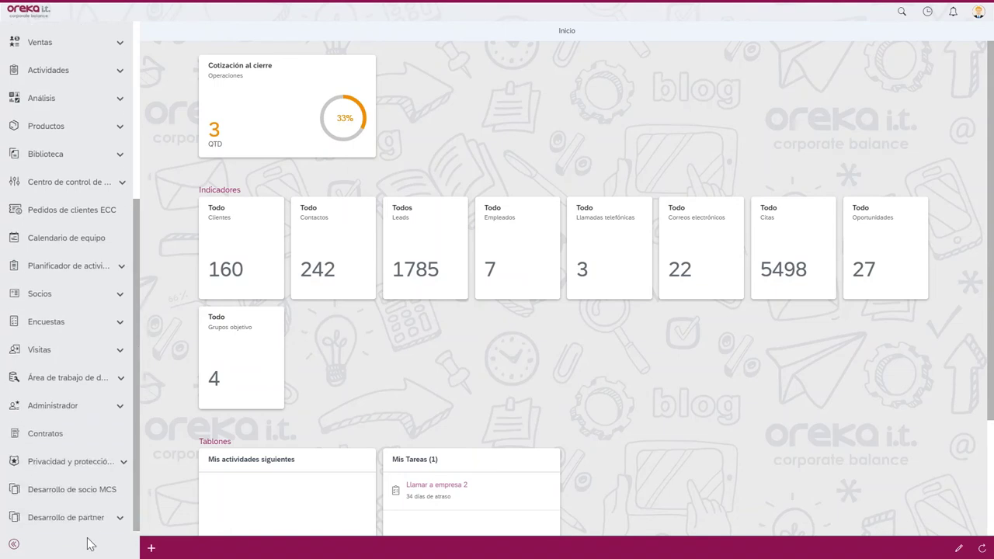
{"action": "left_click", "coordinate": [72, 409]}
{"action": "left_click", "coordinate": [68, 433]}
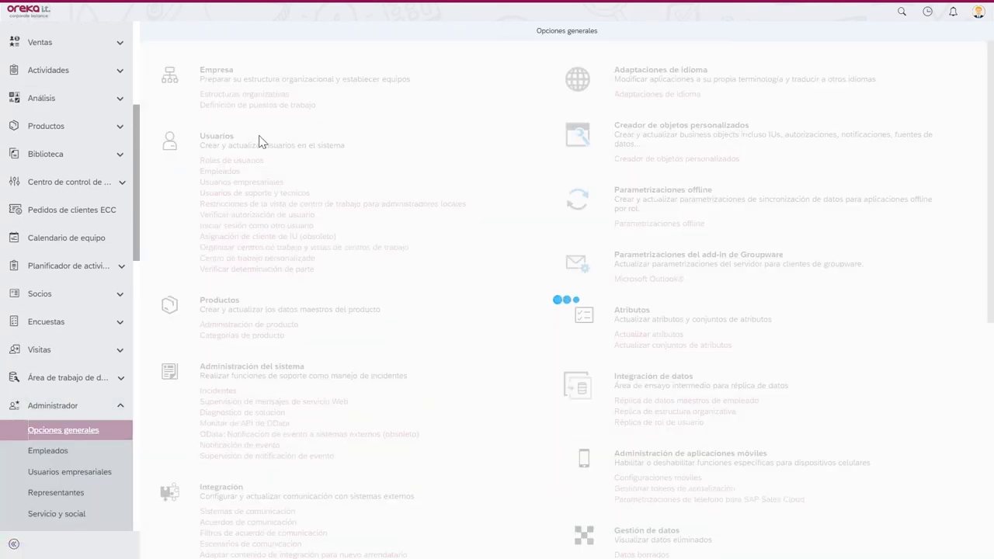
{"action": "left_click", "coordinate": [219, 163]}
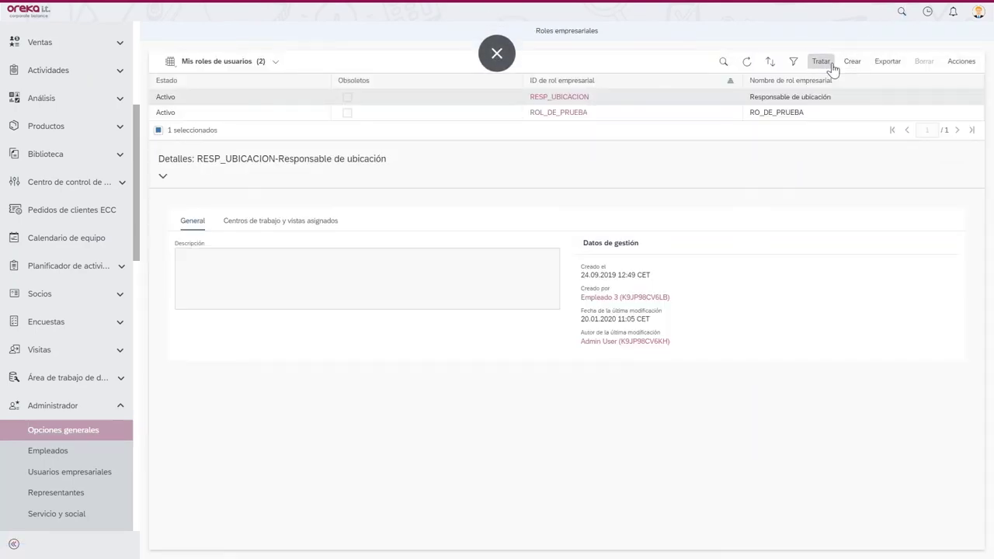
{"action": "left_click", "coordinate": [852, 62]}
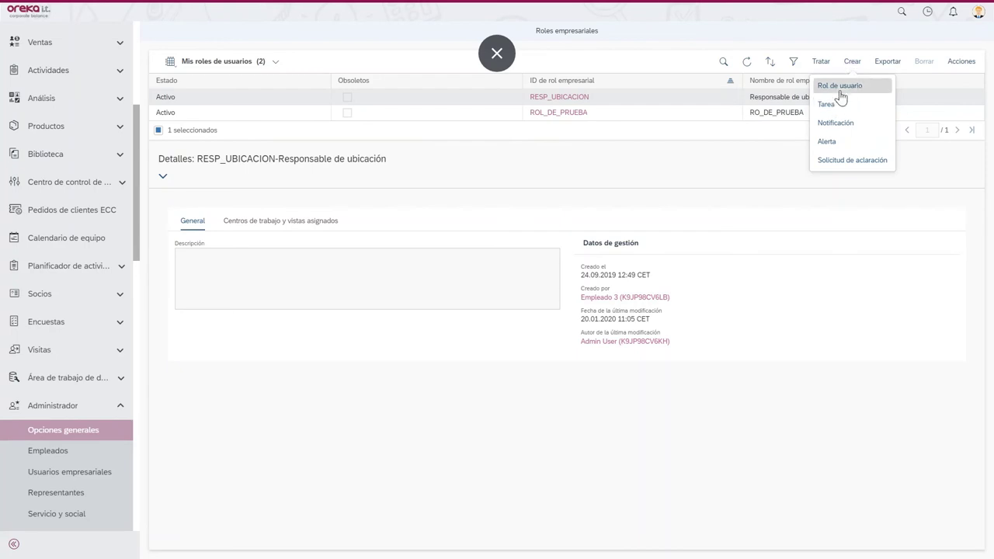
{"action": "left_click", "coordinate": [839, 92]}
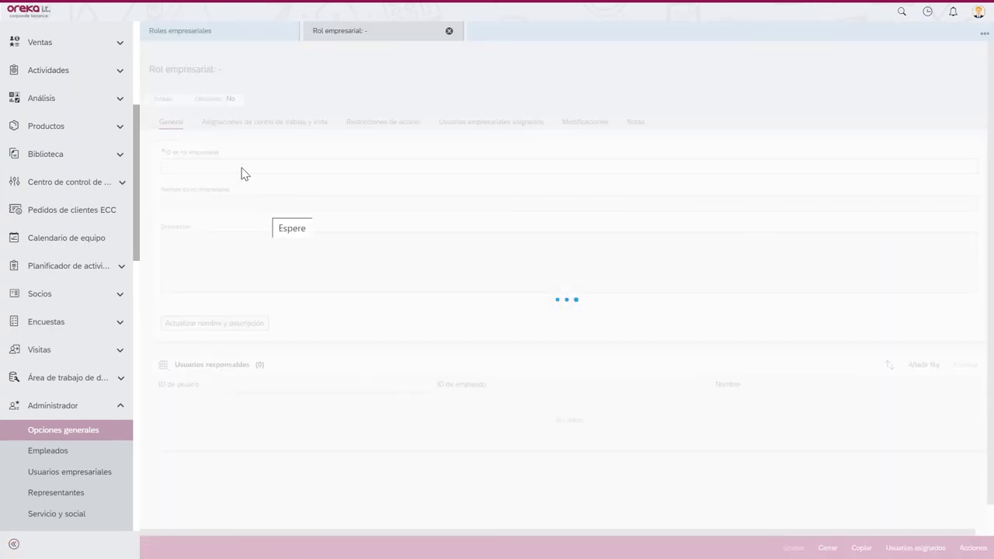
- Enter ROL_PRUEBA_1 as the business role ID and open the name and description editor
{"action": "type", "text": "RO"}
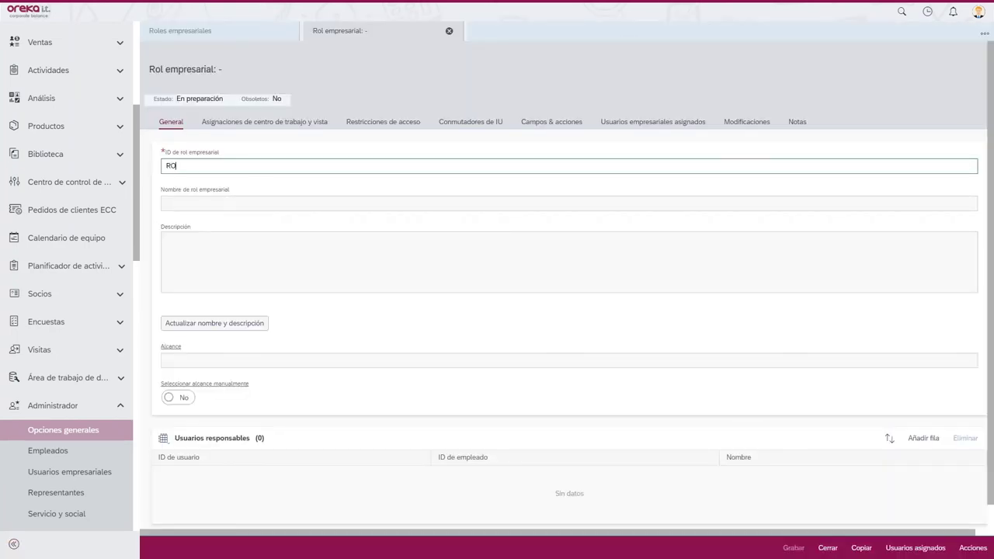
{"action": "type", "text": "L_"}
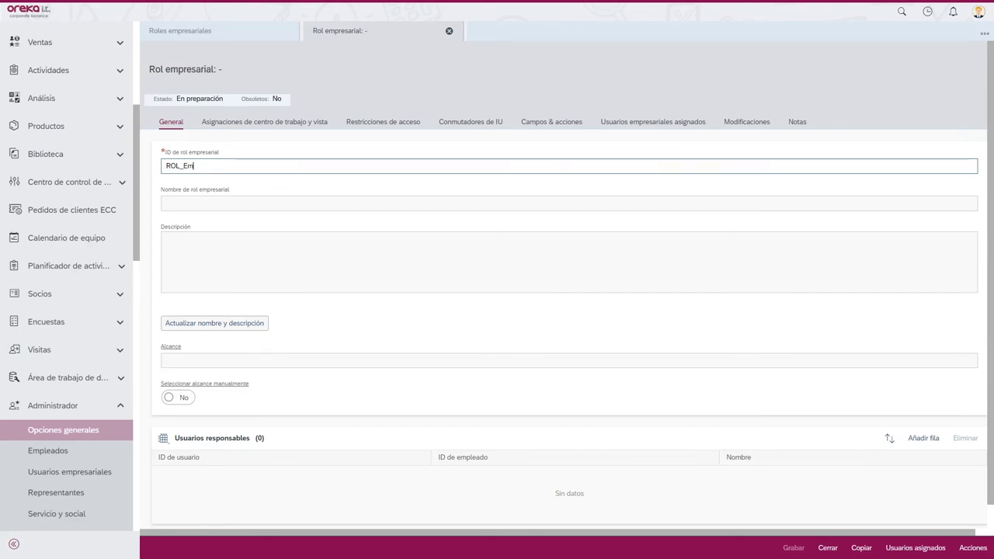
{"action": "type", "text": "PRUEBA_\""}
{"action": "left_click", "coordinate": [200, 323]}
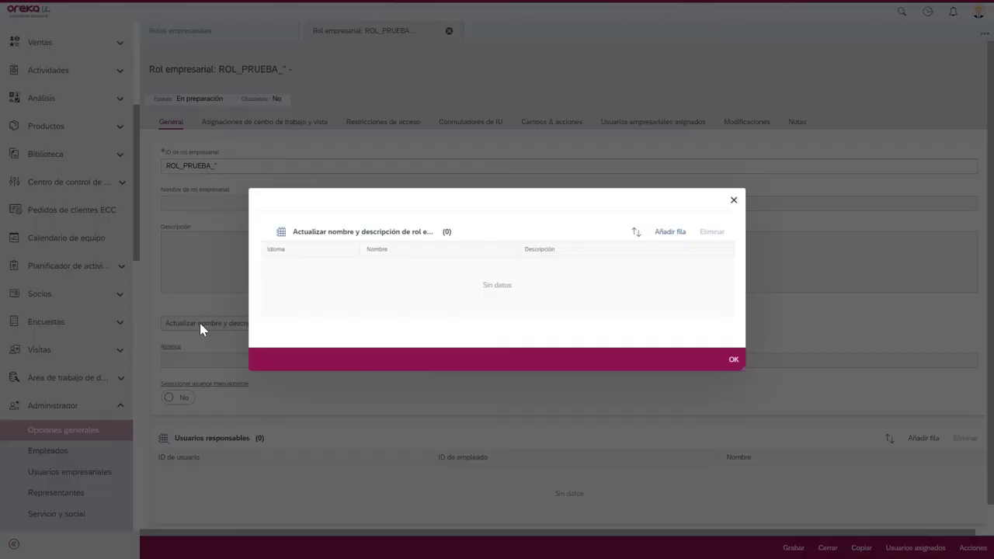
- Add a name-and-description row with language ES - Español
{"action": "left_click", "coordinate": [671, 233]}
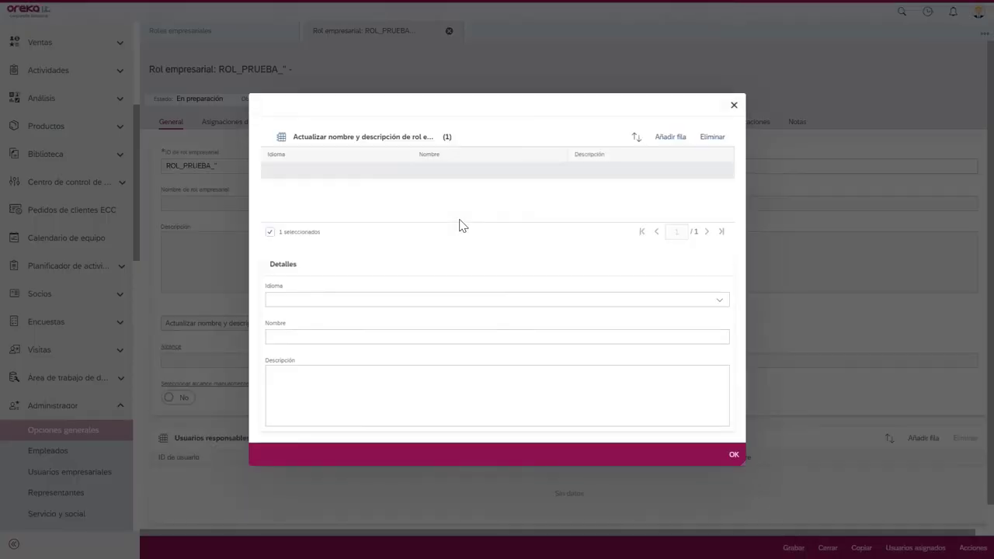
{"action": "left_click", "coordinate": [346, 299]}
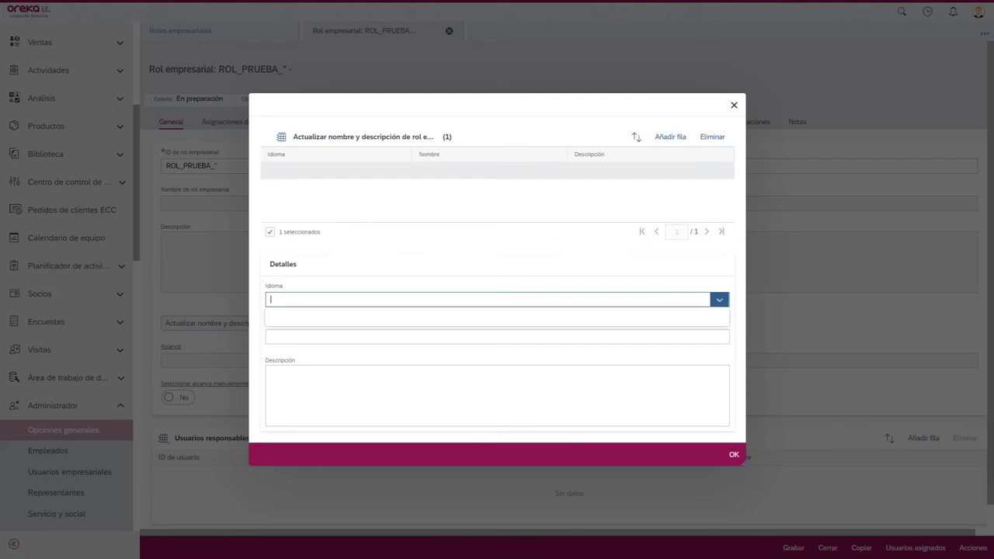
{"action": "type", "text": "Ses"}
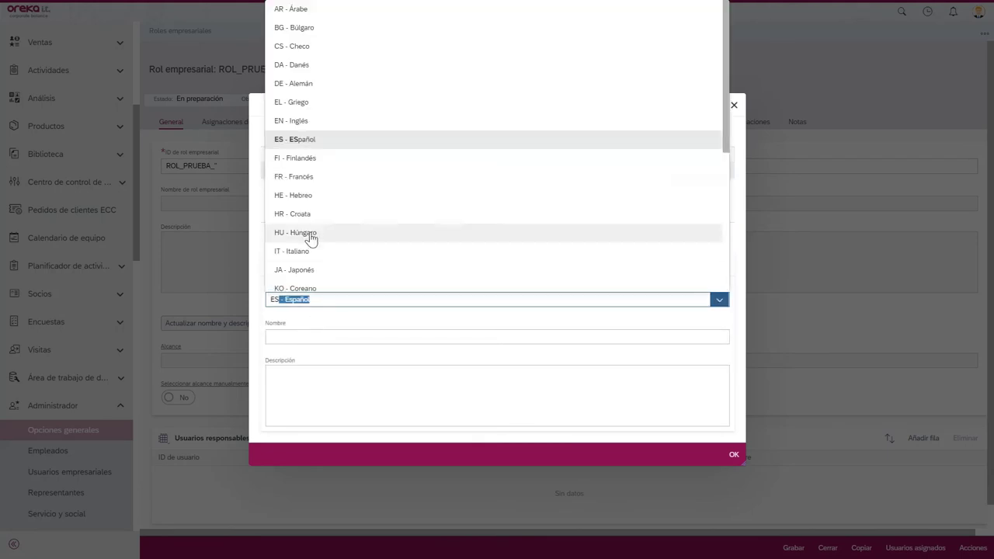
{"action": "left_click", "coordinate": [299, 139]}
- Name the role 'Rol de prueba 2' with description 'Rol creado en webinar para empleado de prueba'
{"action": "left_click", "coordinate": [334, 338]}
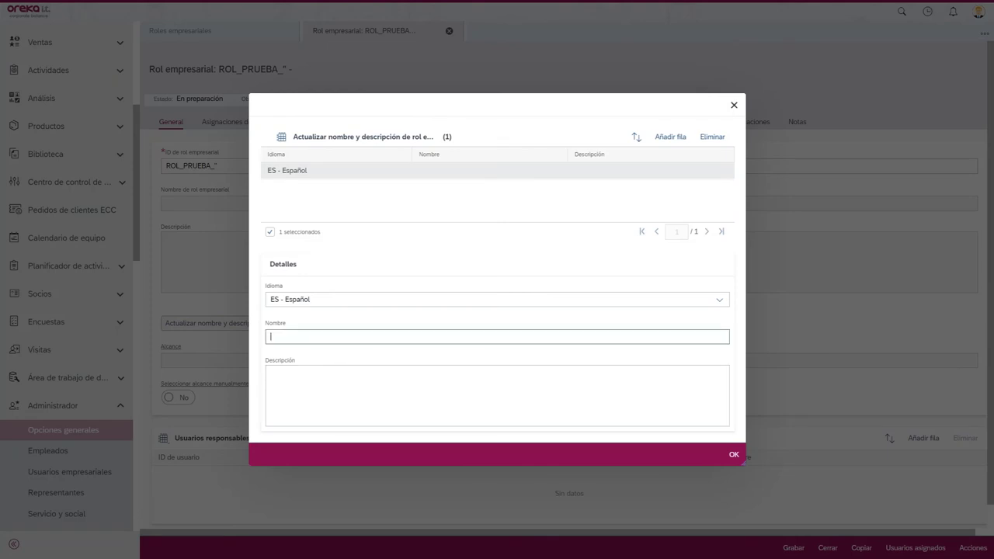
{"action": "type", "text": "Rol de ptueba"}
{"action": "key", "text": "BackSpace"}
{"action": "key", "text": "BackSpace"}
{"action": "key", "text": "BackSpace"}
{"action": "type", "text": "rueb"}
{"action": "left_click", "coordinate": [272, 372]}
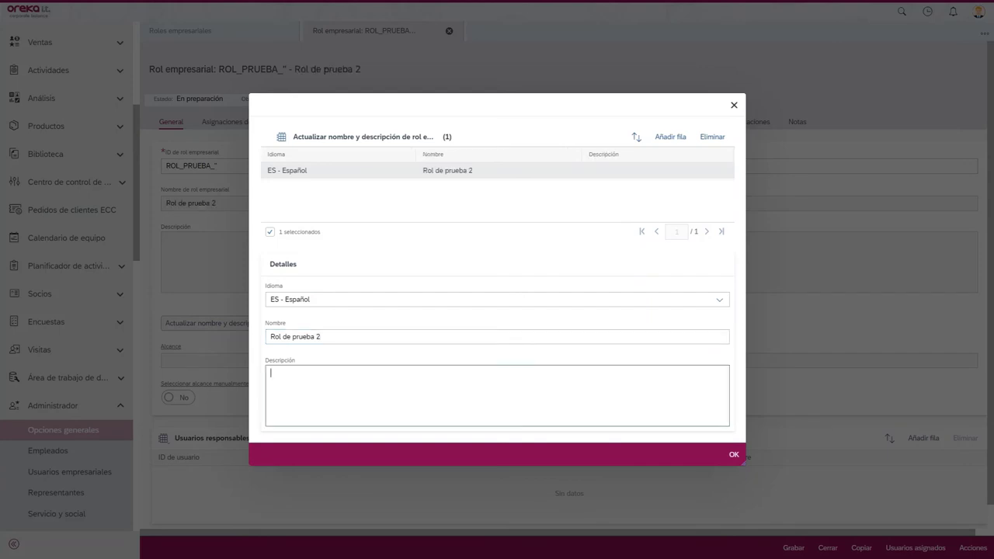
{"action": "type", "text": "Rol creado en webinar para emp"}
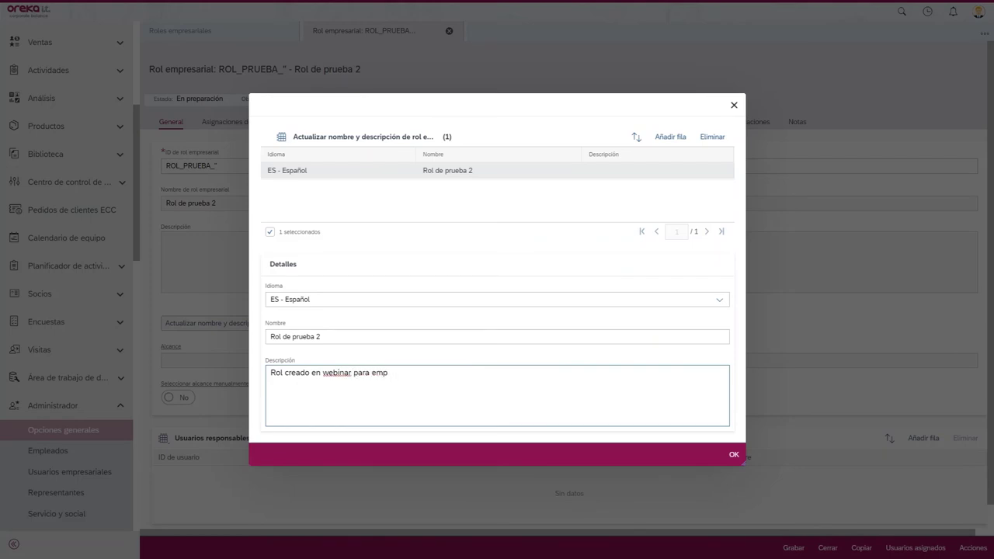
{"action": "type", "text": "elleado de prueba"}
{"action": "left_click", "coordinate": [657, 450]}
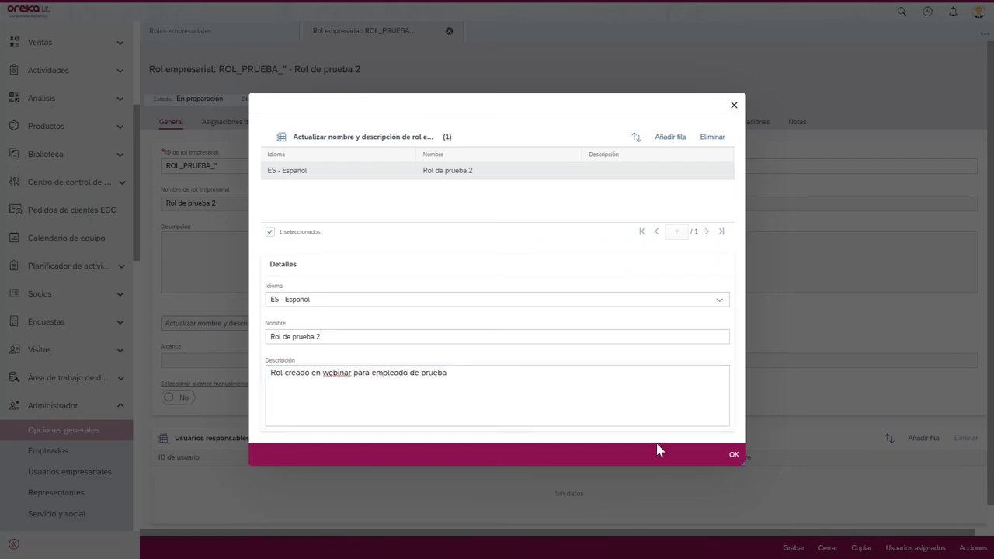
- Confirm the role's new name and description, then list its 35 available work centres and views
{"action": "left_click", "coordinate": [734, 454]}
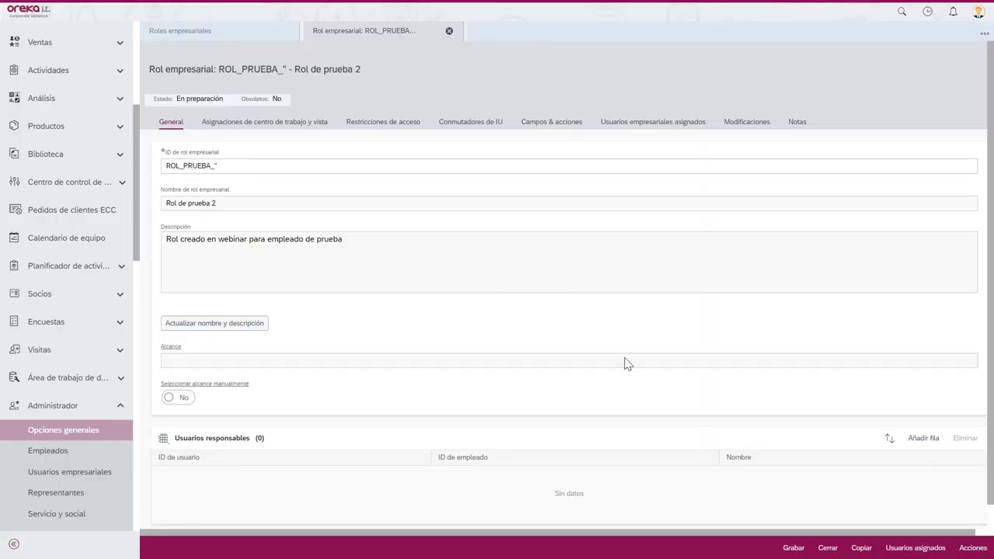
{"action": "left_click", "coordinate": [303, 126]}
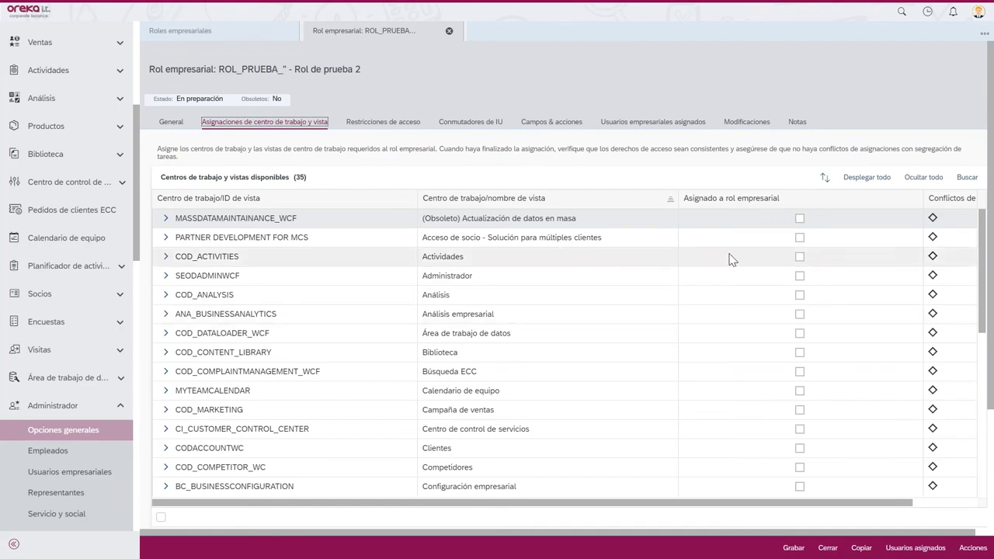
- Assign the Actividades work center to the role, excluding its Chats and Mensajería views
{"action": "left_click", "coordinate": [798, 257]}
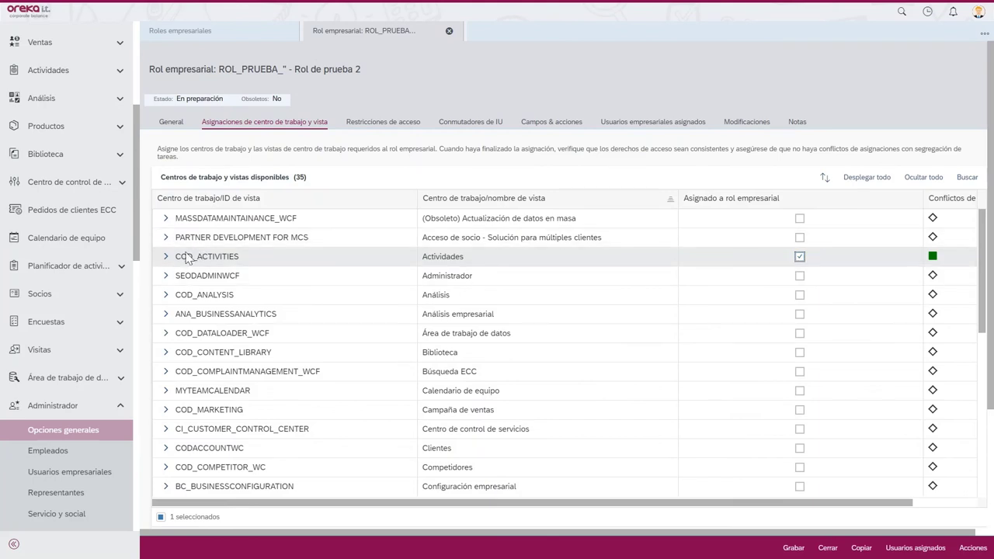
{"action": "left_click", "coordinate": [166, 257]}
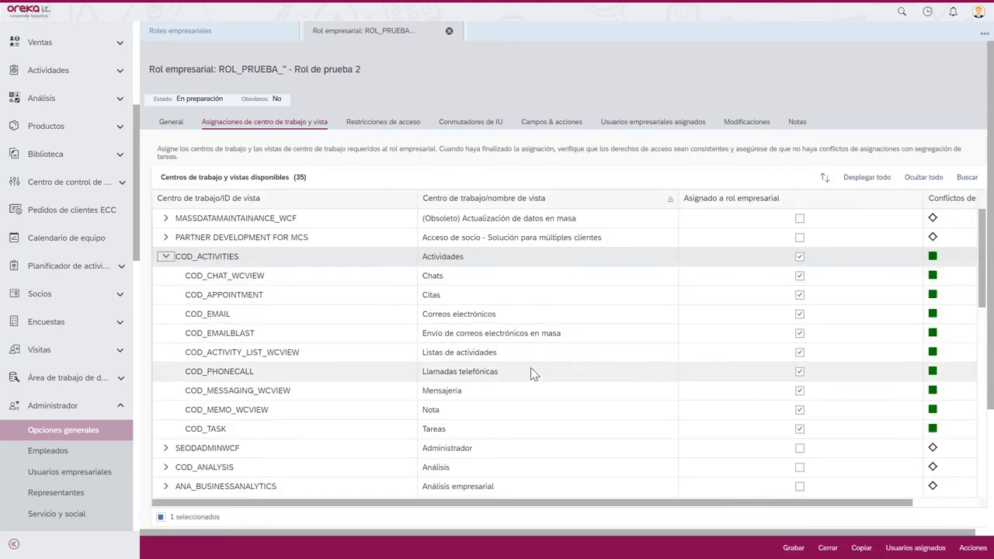
{"action": "left_click", "coordinate": [799, 277]}
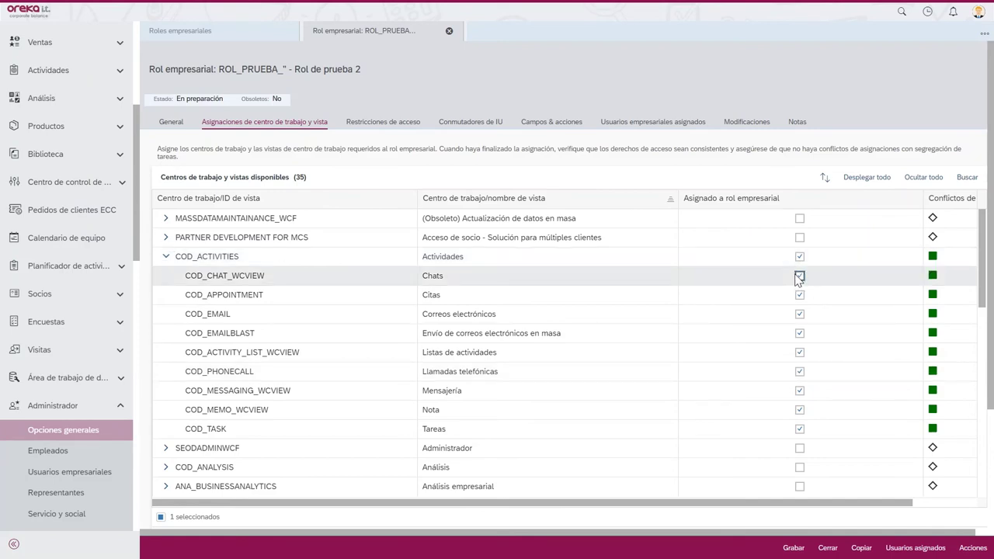
{"action": "left_click", "coordinate": [801, 392]}
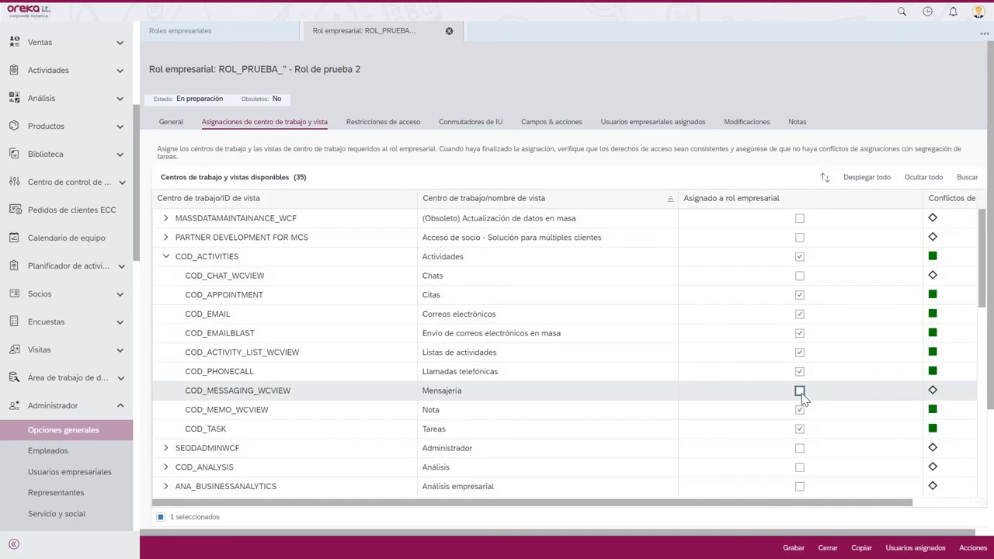
{"action": "left_click", "coordinate": [166, 257]}
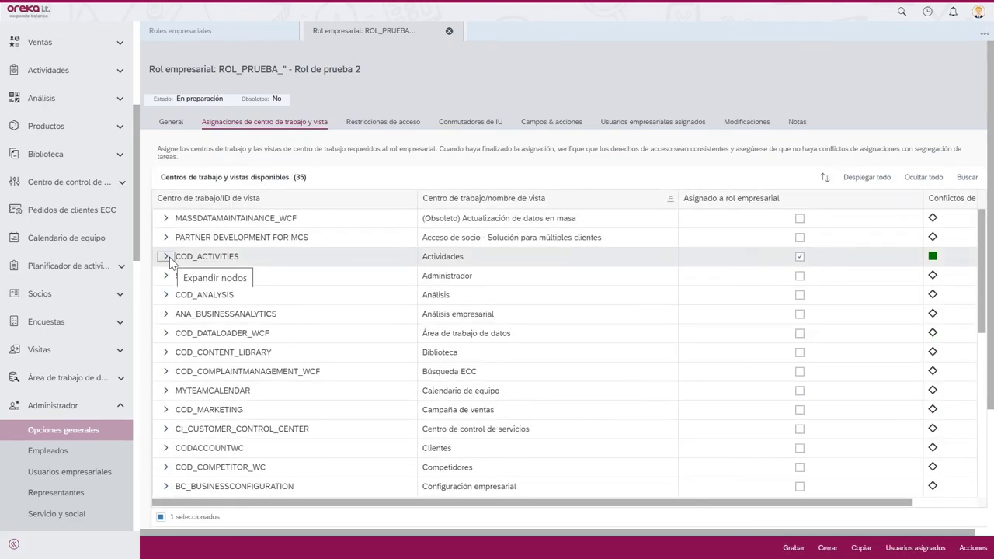
- Assign the Biblioteca, Clientes and Personas work centers to the role
{"action": "left_click", "coordinate": [801, 353]}
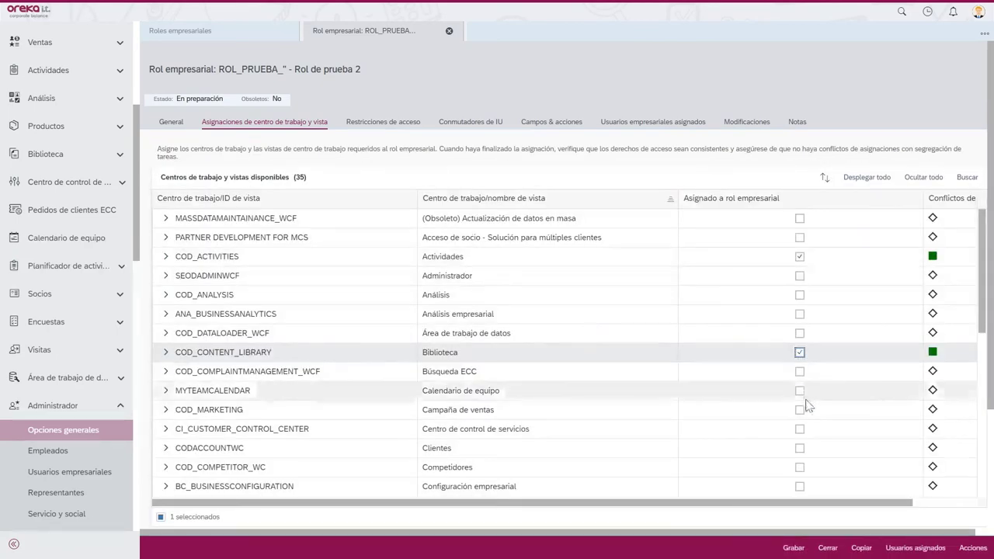
{"action": "left_click", "coordinate": [800, 449]}
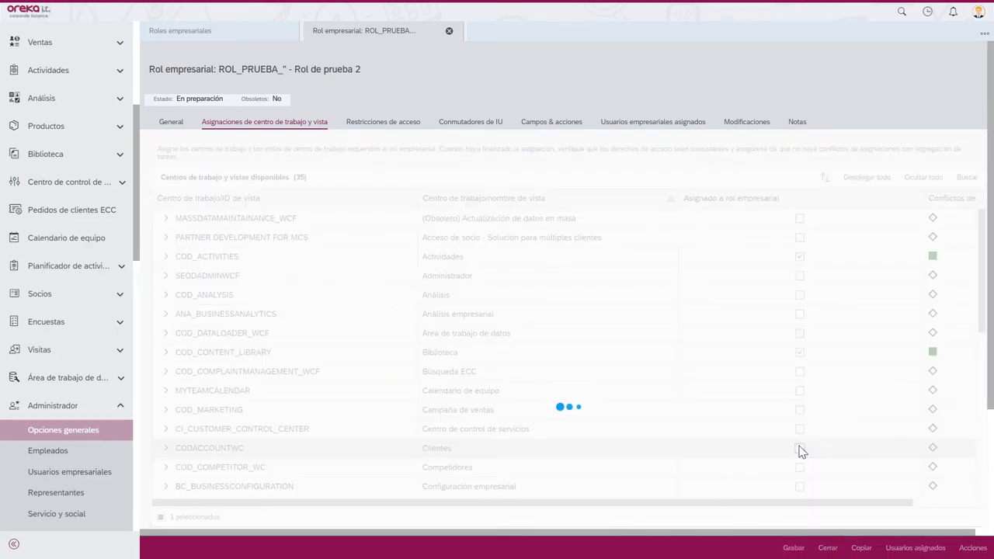
{"action": "scroll", "coordinate": [982, 313], "scroll_direction": "down", "scroll_amount": 3}
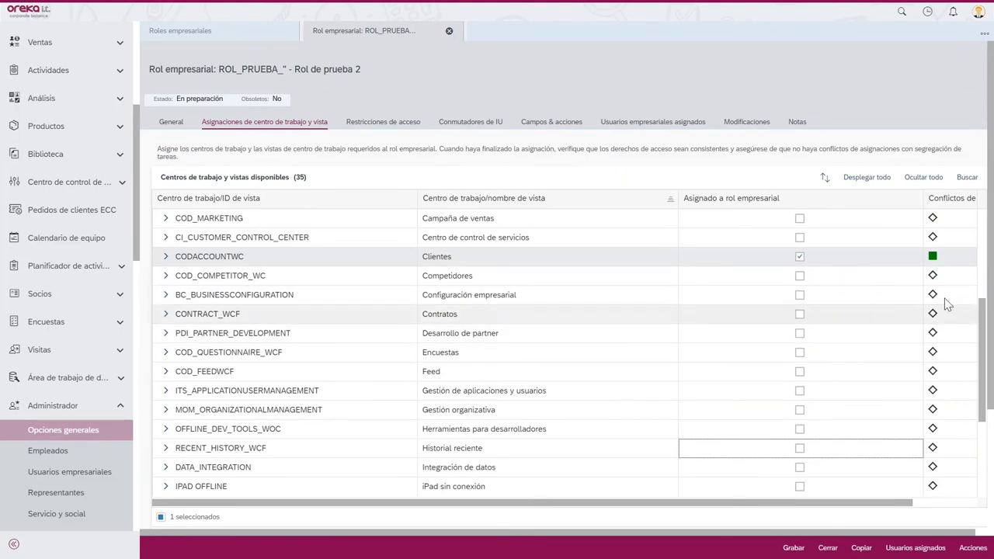
{"action": "scroll", "coordinate": [981, 349], "scroll_direction": "down", "scroll_amount": 2}
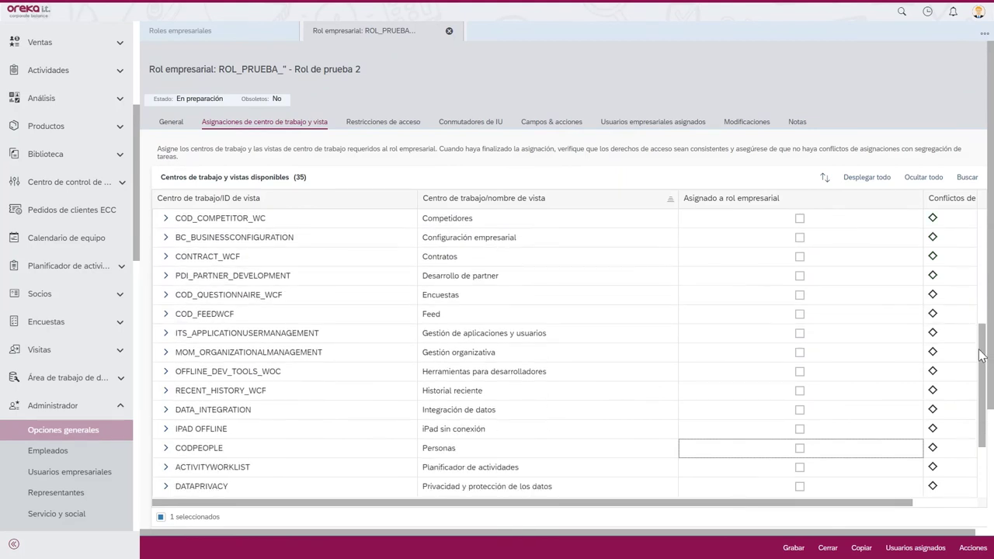
{"action": "scroll", "coordinate": [981, 355], "scroll_direction": "down", "scroll_amount": 2}
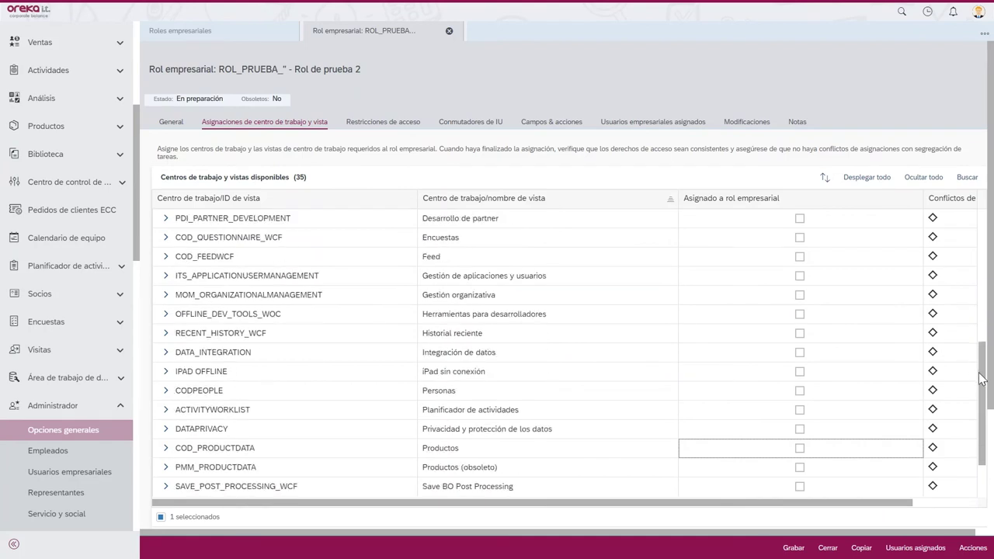
{"action": "left_click", "coordinate": [800, 390]}
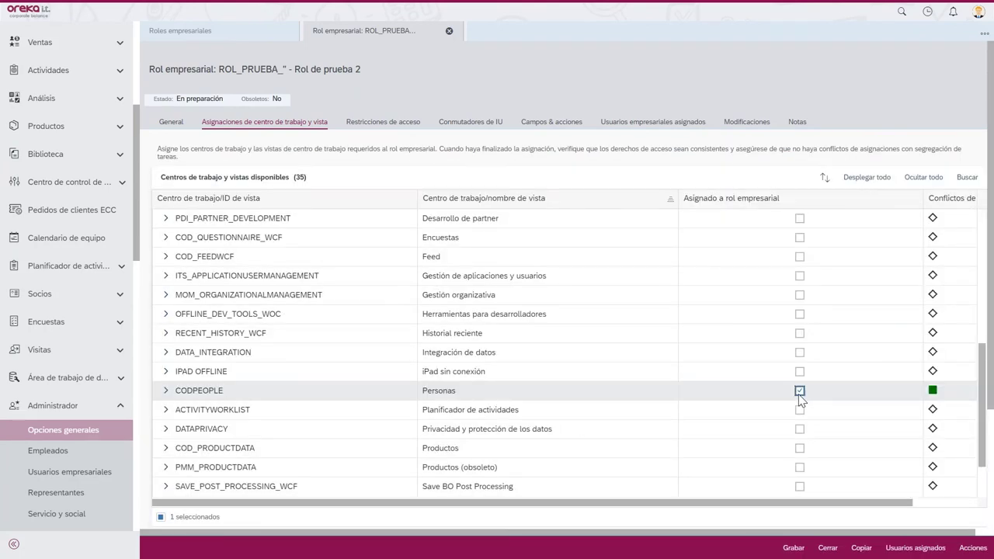
{"action": "scroll", "coordinate": [977, 350], "scroll_direction": "up", "scroll_amount": 1}
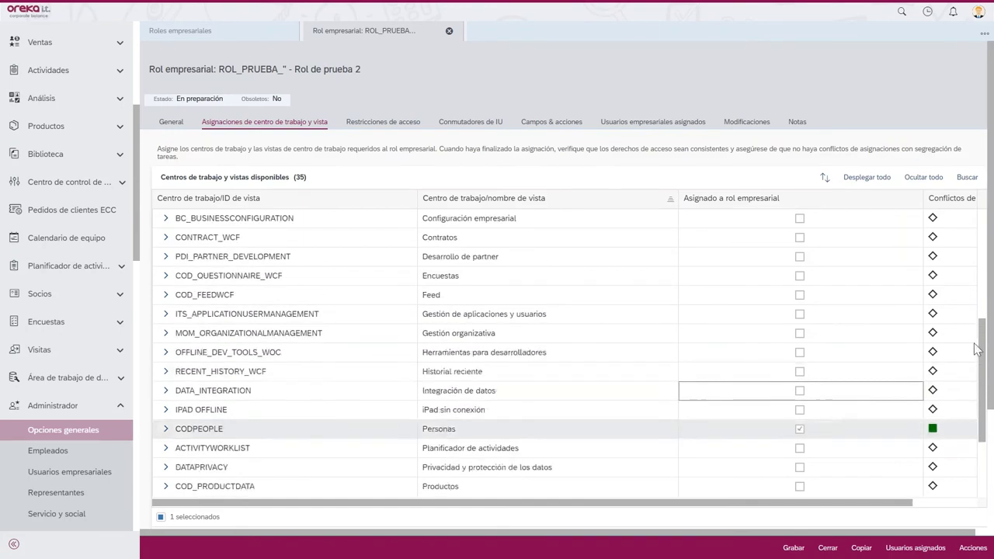
{"action": "scroll", "coordinate": [977, 351], "scroll_direction": "up", "scroll_amount": 5}
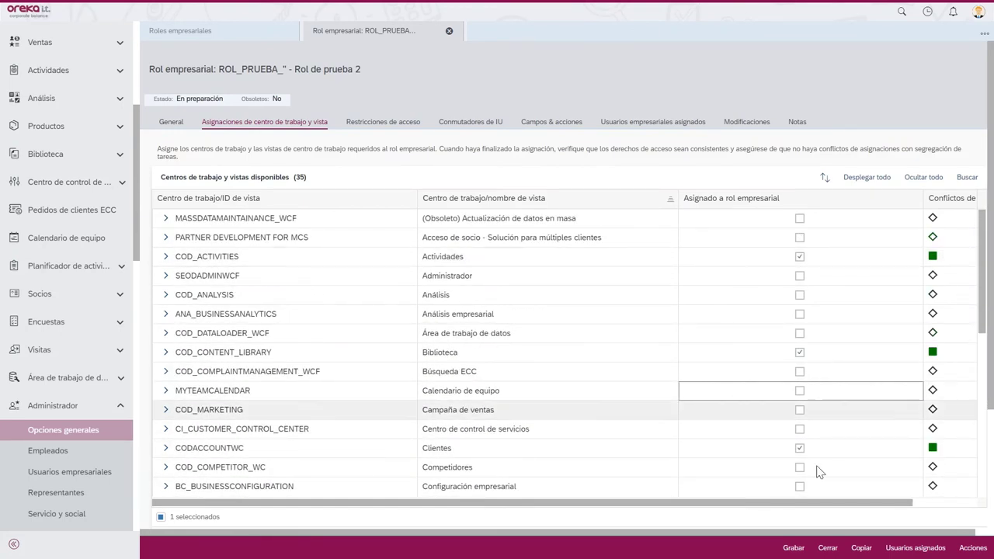
{"action": "left_click", "coordinate": [378, 125]}
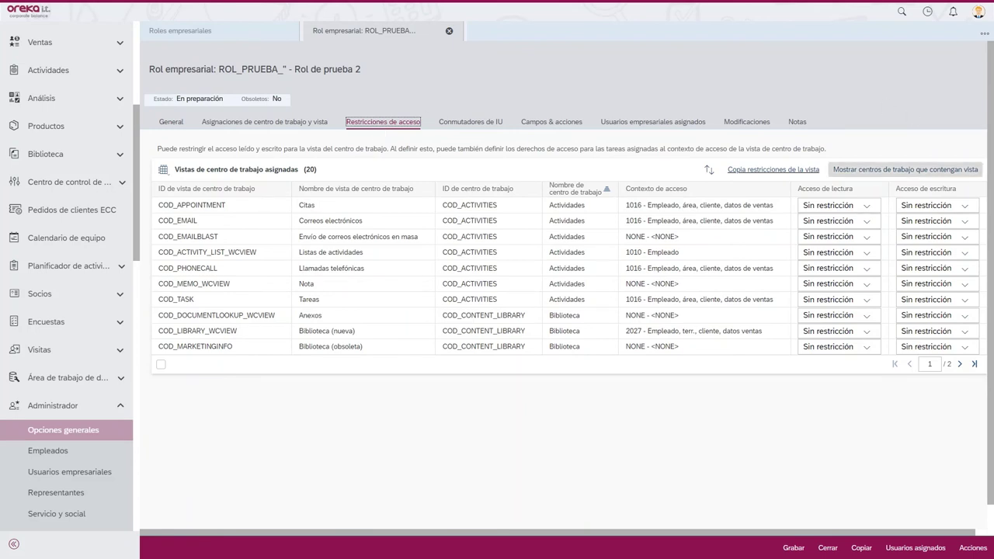
- Filter view names by 'cita' and set Acceso de escritura for the Clientes view to Sin acceso
{"action": "left_click", "coordinate": [314, 190]}
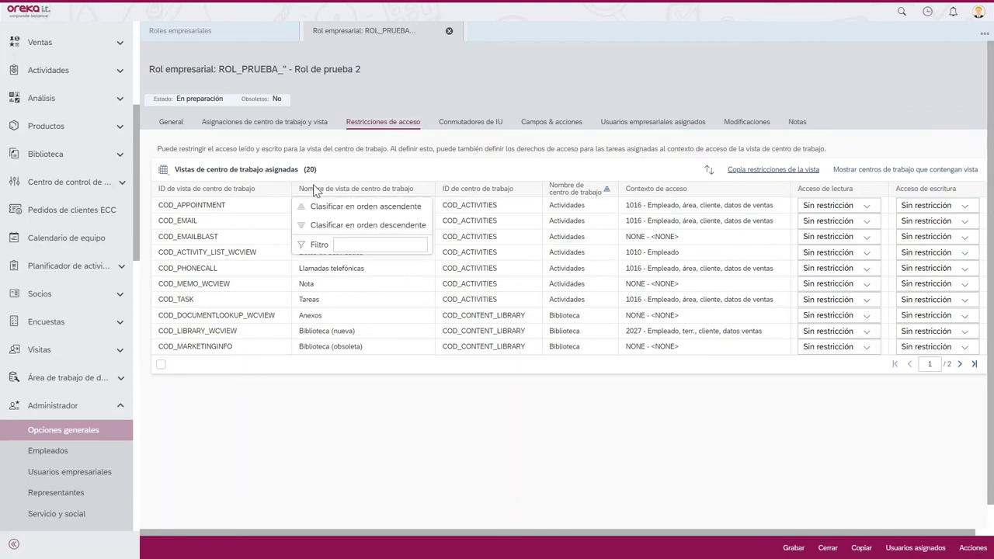
{"action": "left_click", "coordinate": [338, 245]}
{"action": "type", "text": "cita"}
{"action": "key", "text": "Return"}
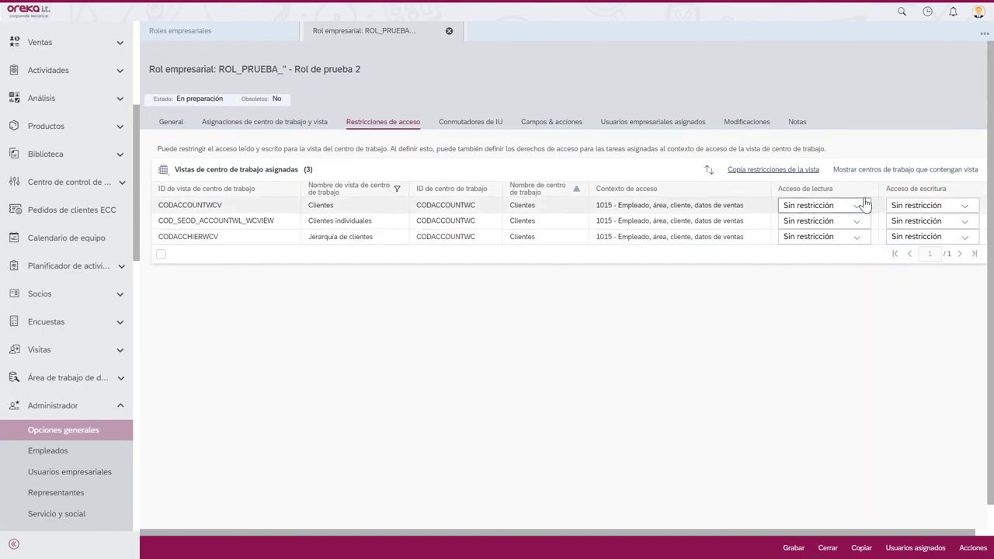
{"action": "left_click", "coordinate": [838, 204]}
{"action": "left_click", "coordinate": [967, 205]}
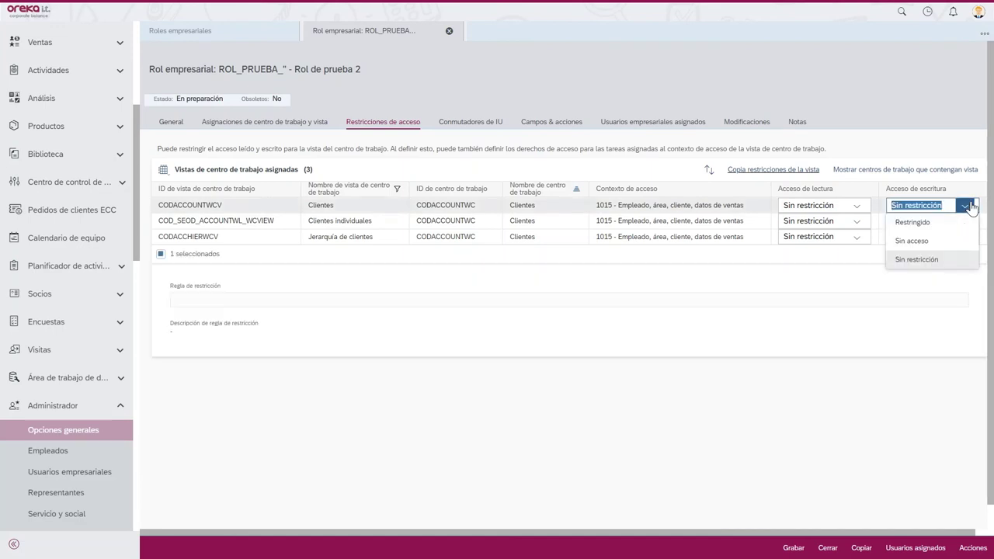
{"action": "left_click", "coordinate": [924, 243]}
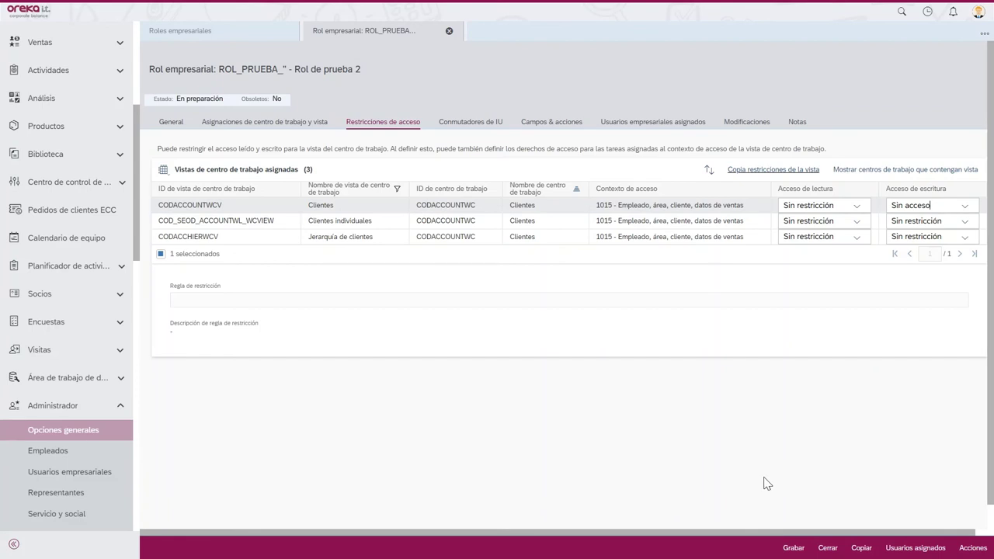
{"action": "left_click", "coordinate": [556, 124]}
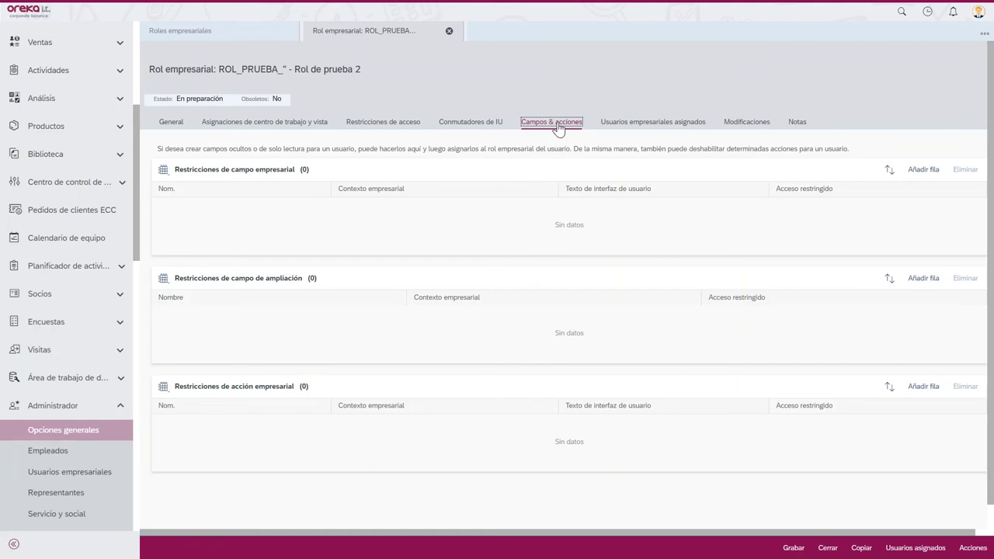
- Add a business action restriction disabling CONT_FLAG_AS_OBSOLETE (Fijar como obsoleto) and save the role
{"action": "left_click", "coordinate": [925, 387]}
{"action": "left_click", "coordinate": [316, 421]}
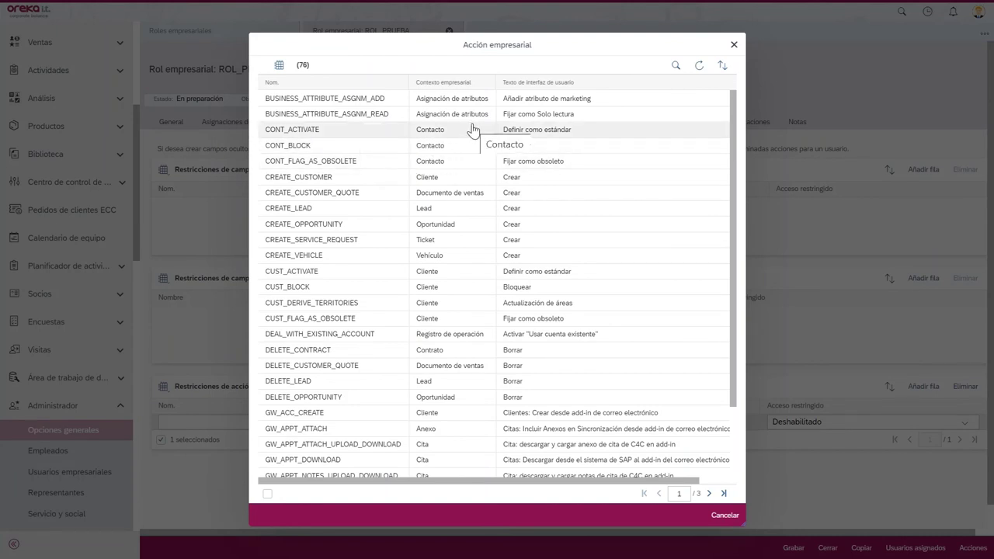
{"action": "left_click", "coordinate": [475, 160]}
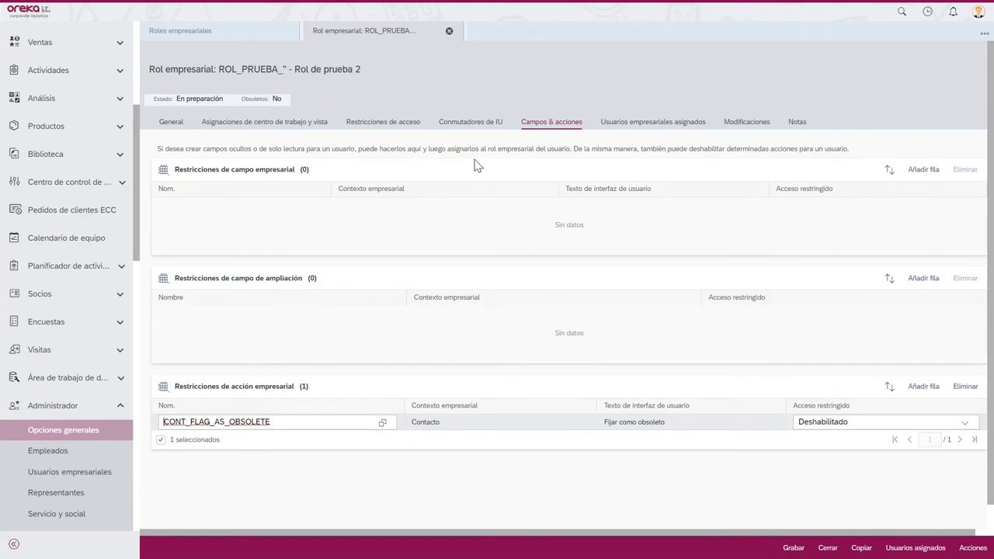
{"action": "left_click", "coordinate": [796, 551]}
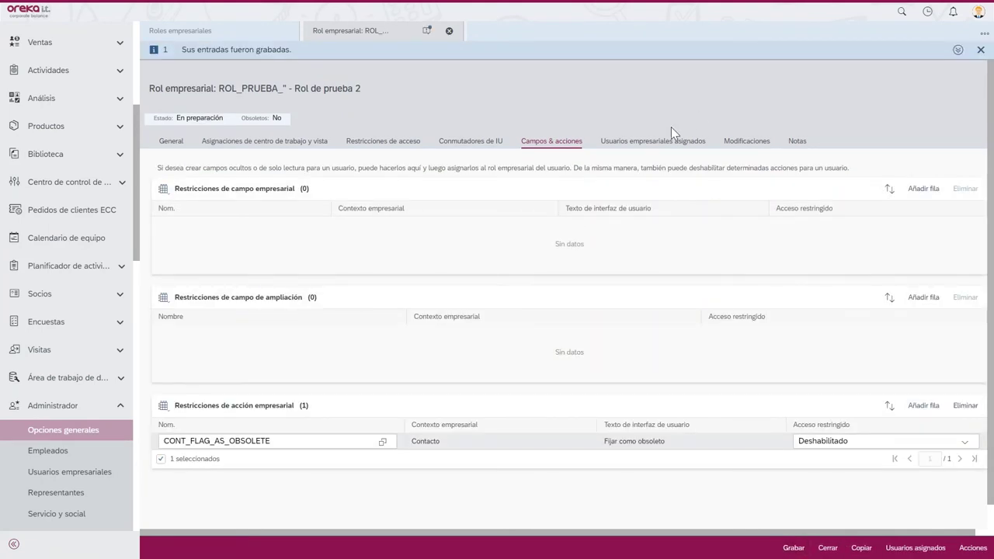
{"action": "left_click", "coordinate": [674, 143]}
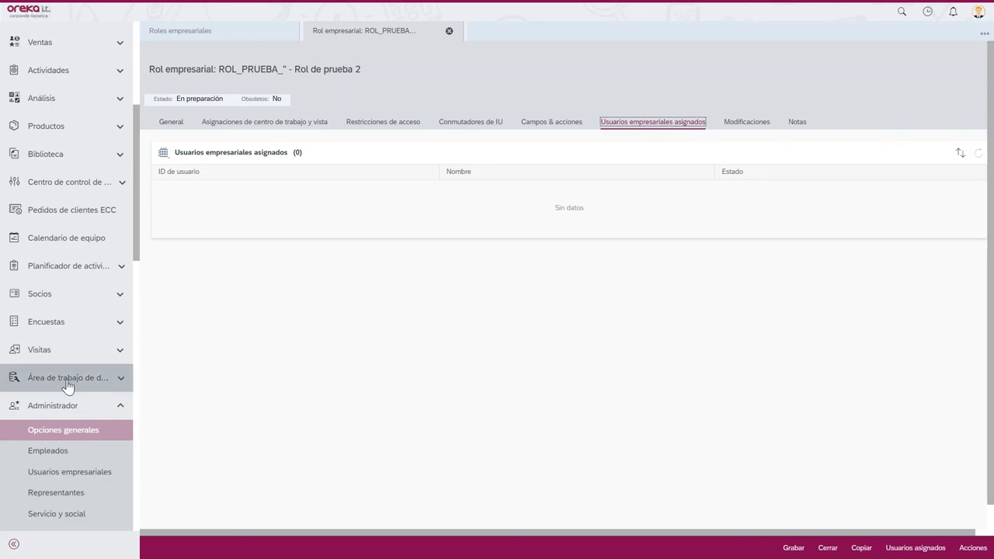
- Filter the business users by surname 5 and open that user's access rights for editing
{"action": "left_click", "coordinate": [53, 473]}
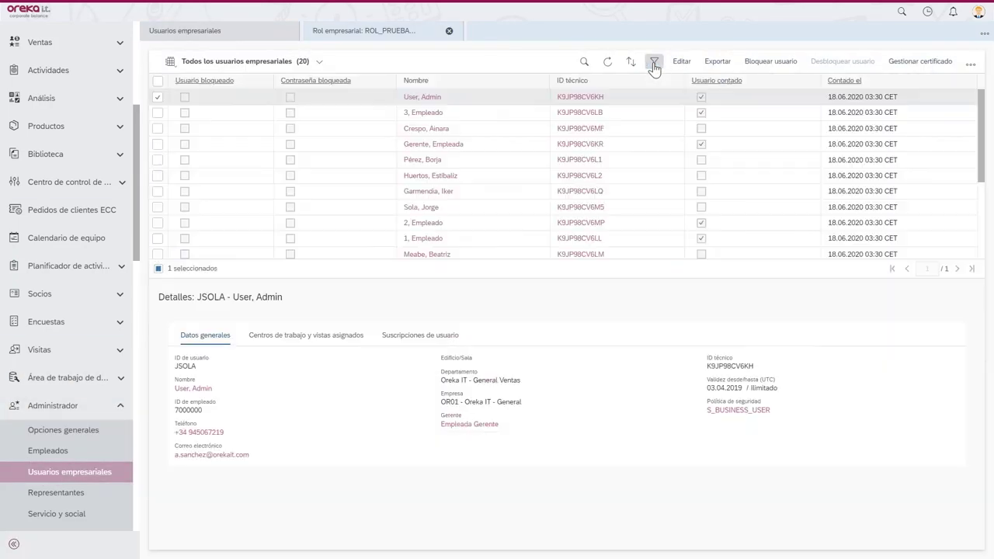
{"action": "left_click", "coordinate": [656, 63]}
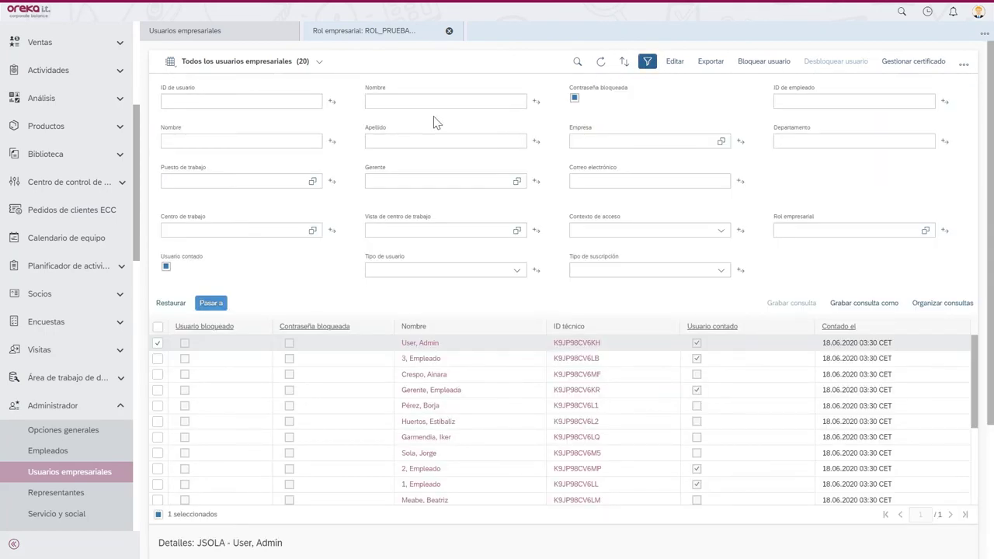
{"action": "left_click", "coordinate": [417, 142]}
{"action": "type", "text": "S"}
{"action": "key", "text": "Return"}
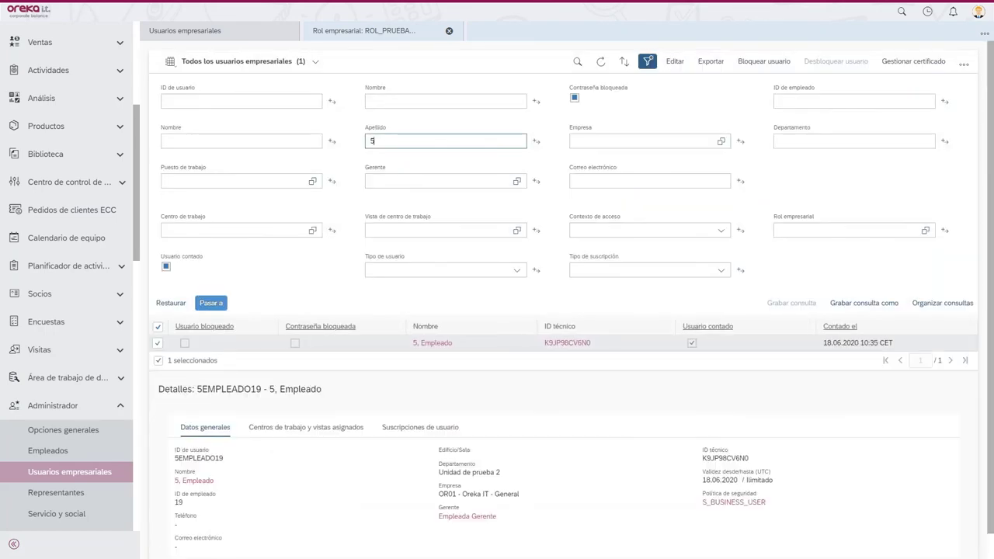
{"action": "left_click", "coordinate": [211, 304]}
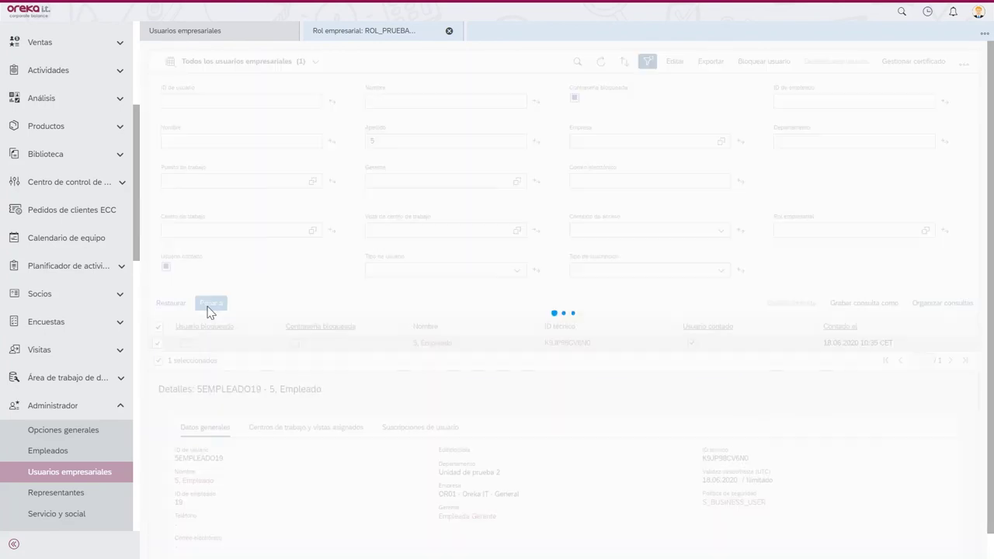
{"action": "left_click", "coordinate": [674, 61]}
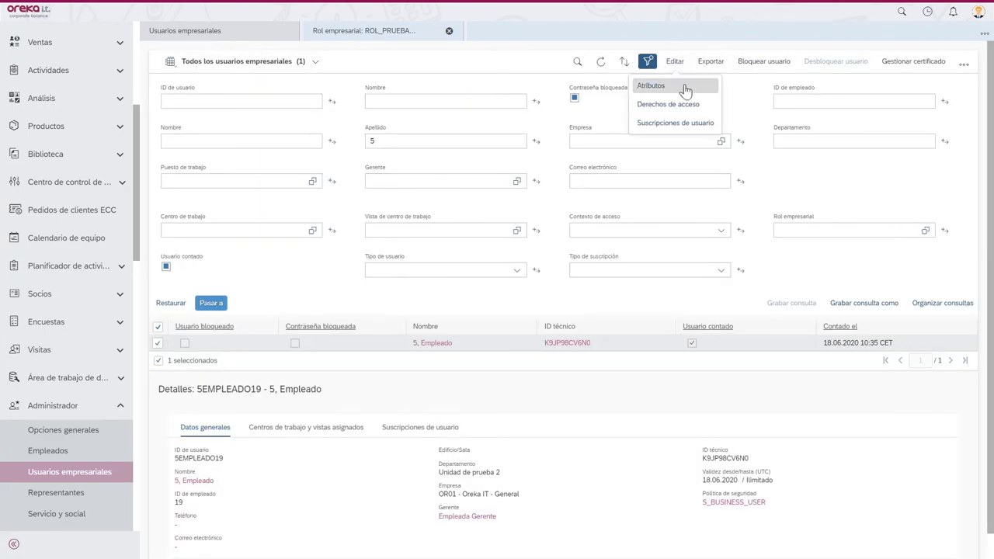
{"action": "left_click", "coordinate": [686, 103]}
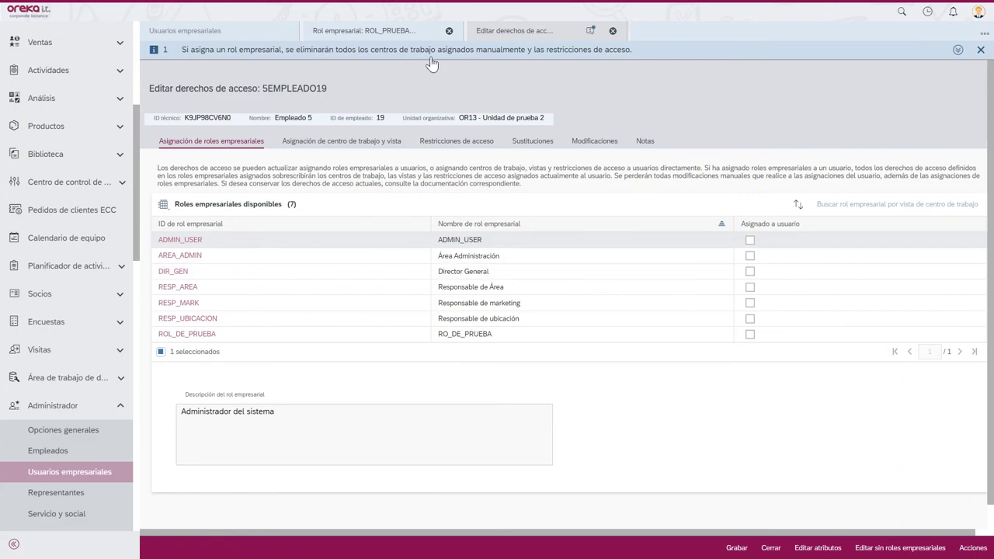
- Activate ROL_PRUEBA_ via its Acciones menu, then close employee 5's access-rights editor
{"action": "left_click", "coordinate": [410, 31]}
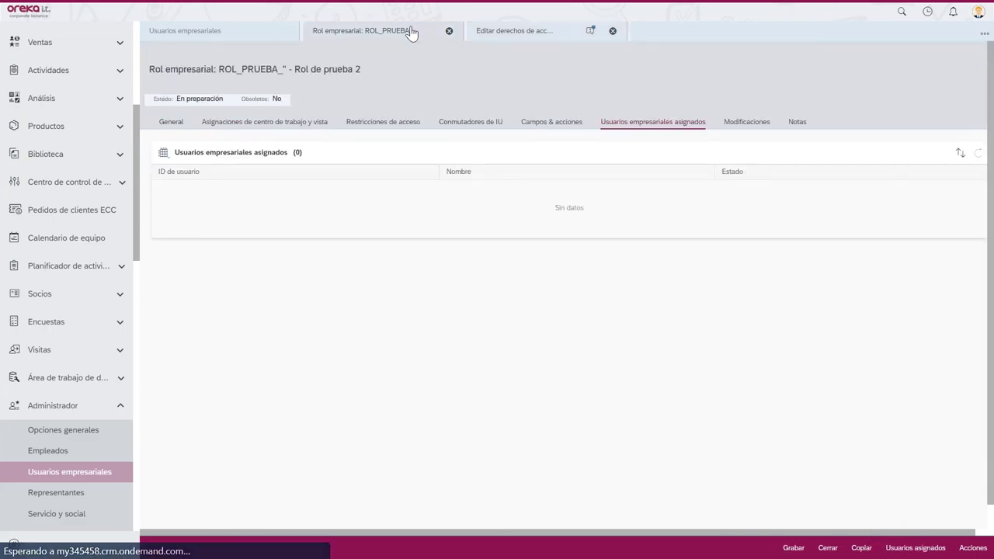
{"action": "left_click", "coordinate": [972, 547]}
{"action": "left_click", "coordinate": [880, 470]}
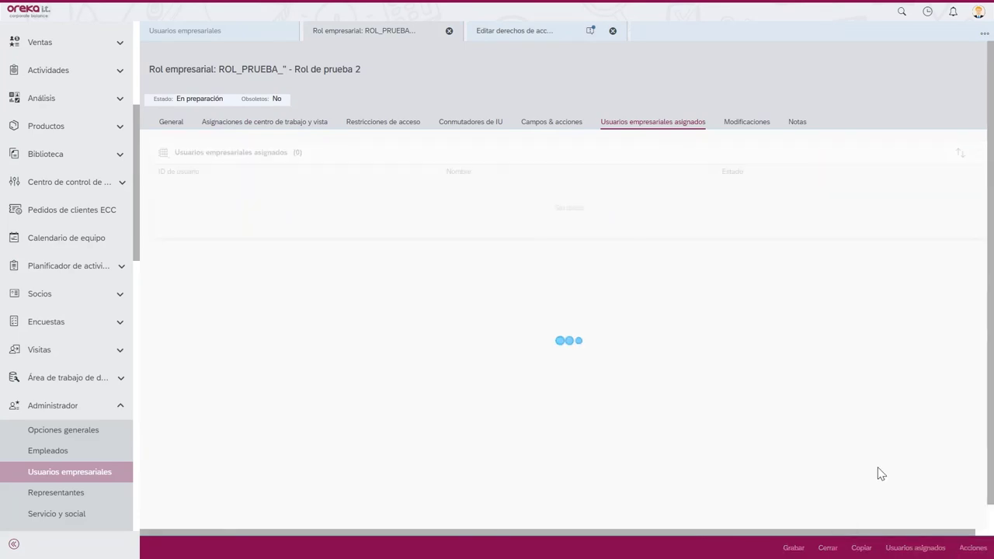
{"action": "left_click", "coordinate": [542, 31]}
{"action": "left_click", "coordinate": [326, 144]}
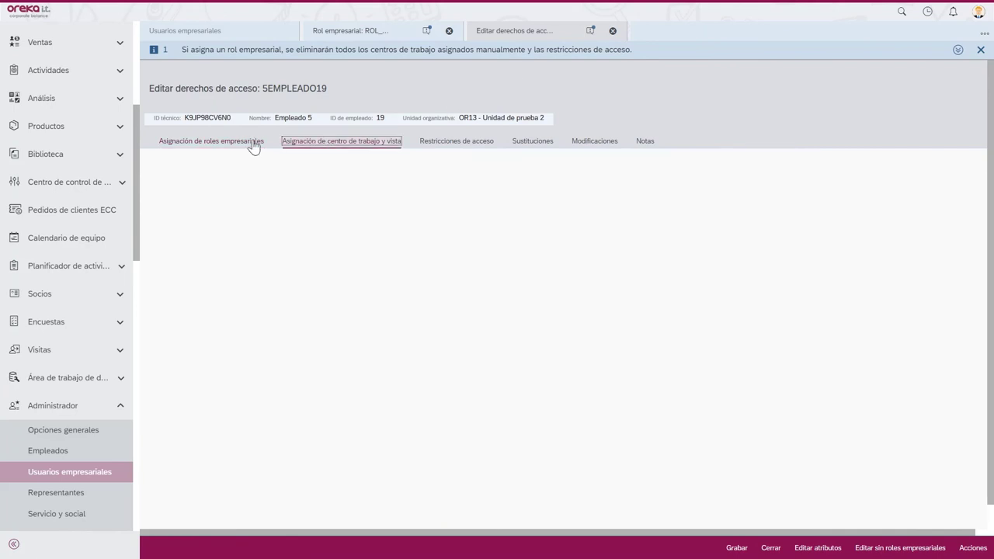
{"action": "left_click", "coordinate": [247, 144]}
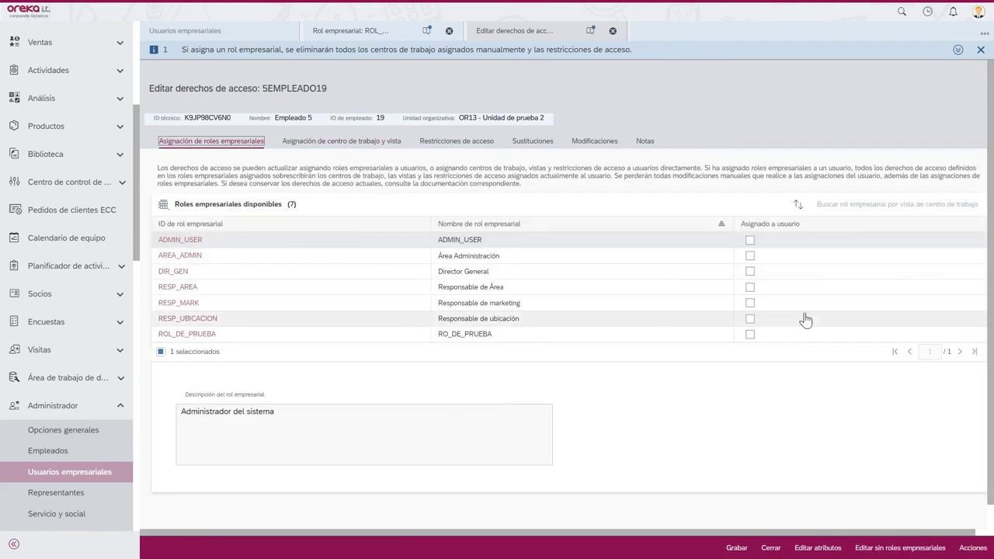
{"action": "left_click", "coordinate": [771, 549]}
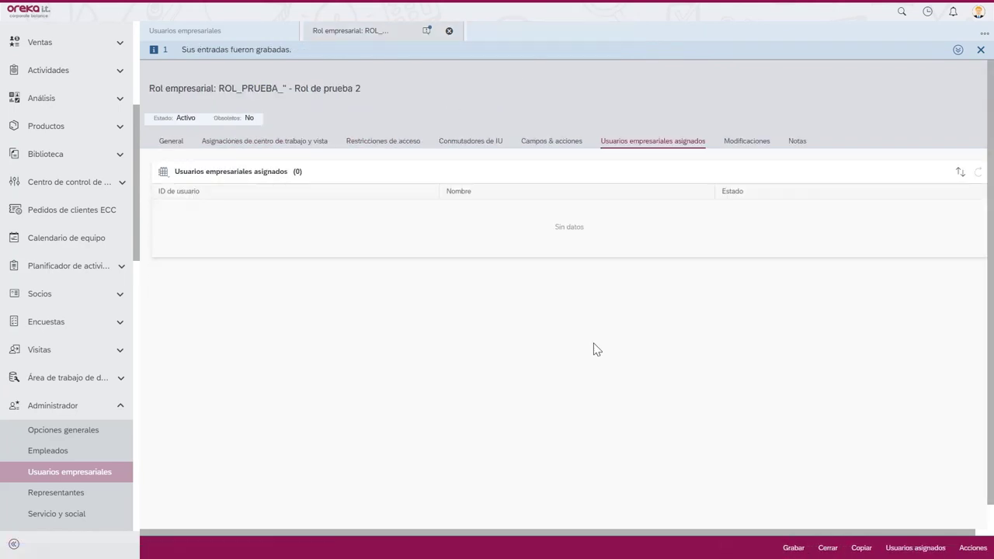
- Tick Rol de prueba 2 (ROL_PRUEBA_) as assigned to employee 5 and save, confirming the overwrite
{"action": "left_click", "coordinate": [60, 471]}
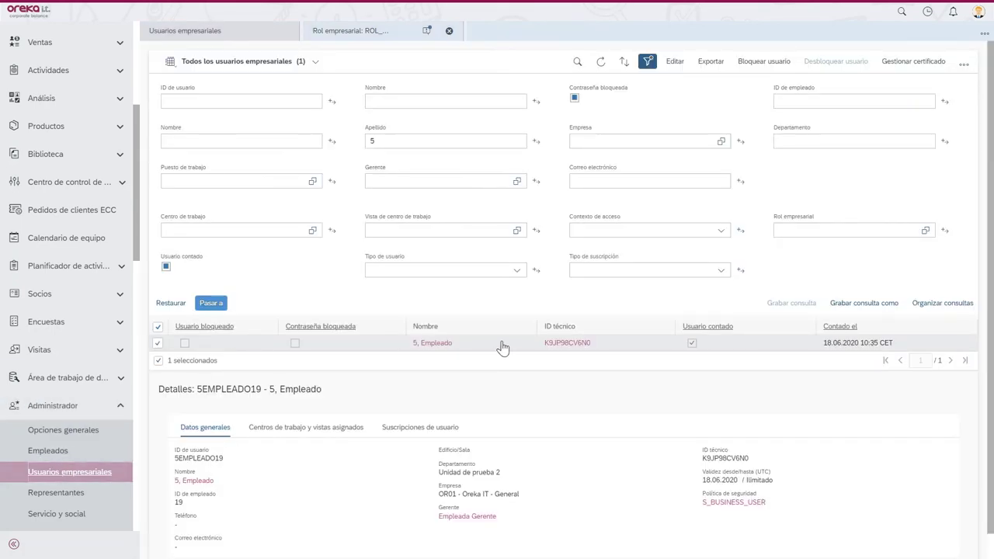
{"action": "left_click", "coordinate": [672, 61]}
{"action": "left_click", "coordinate": [673, 101]}
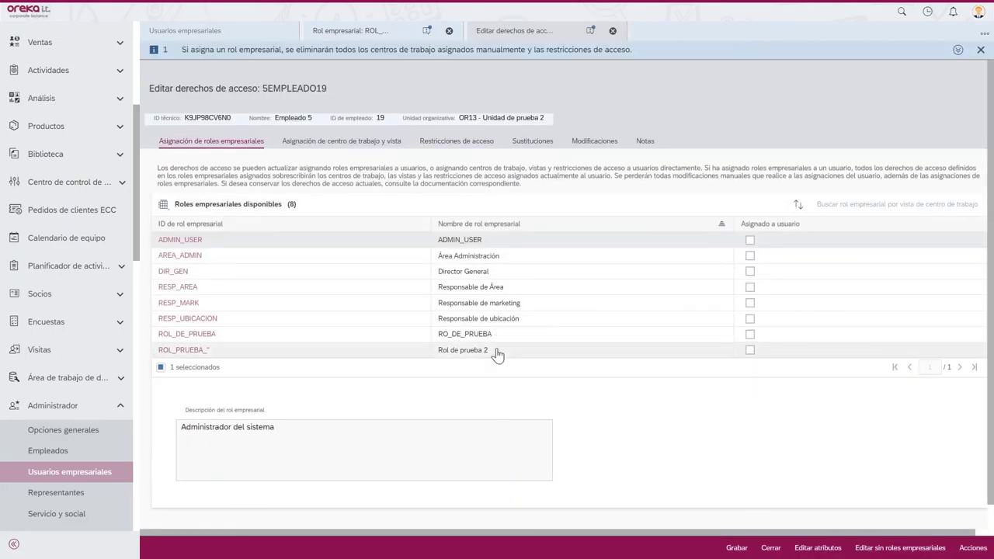
{"action": "left_click", "coordinate": [750, 349]}
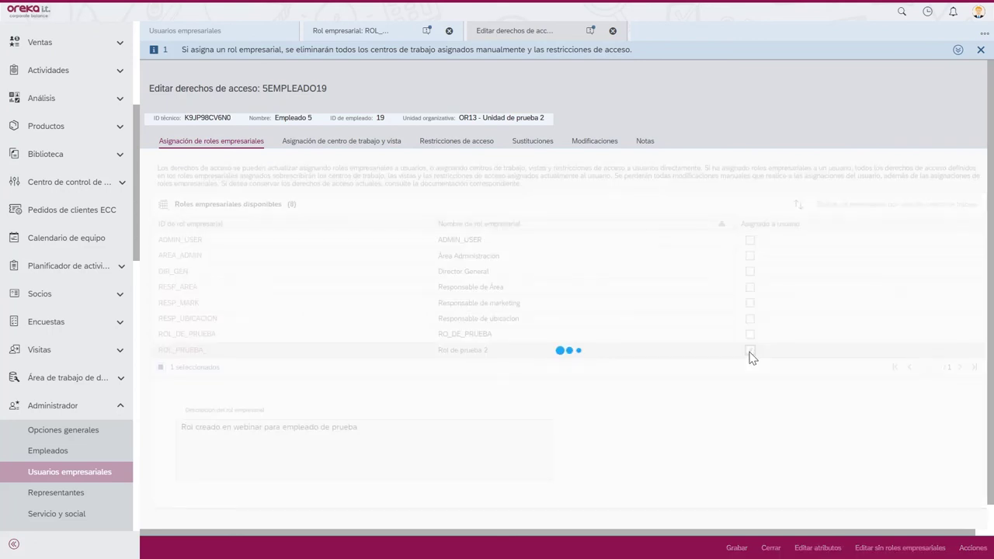
{"action": "left_click", "coordinate": [736, 548]}
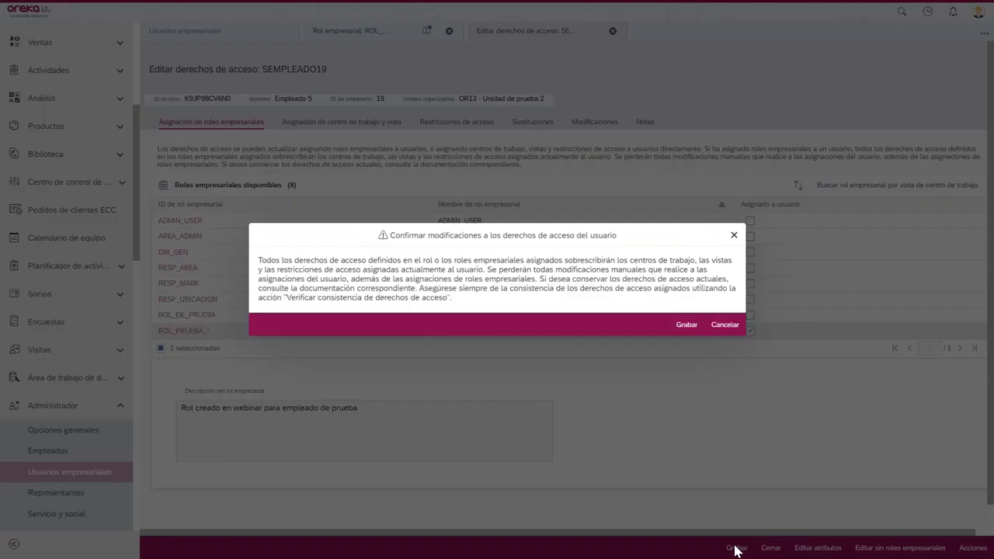
{"action": "left_click", "coordinate": [686, 325]}
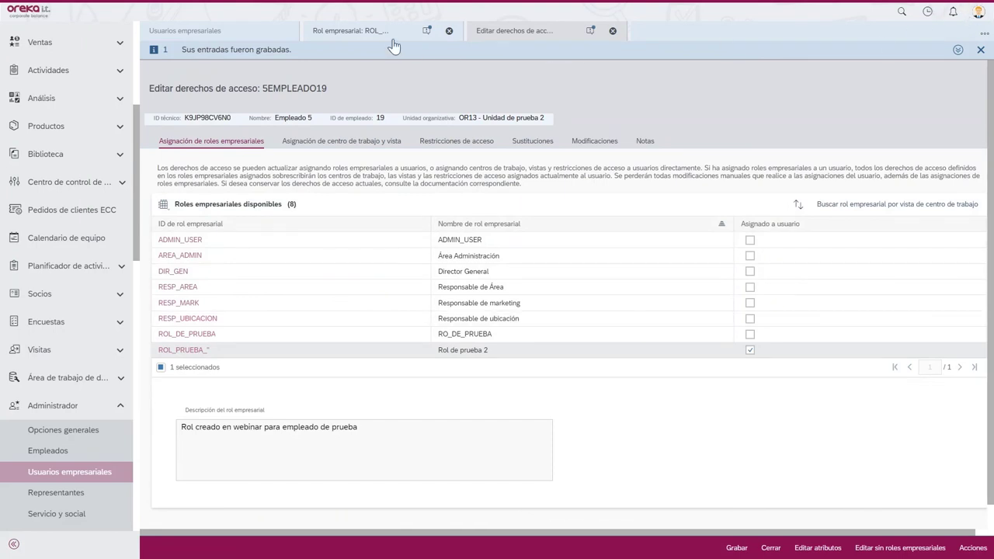
- Close the open tabs and reopen ROL_PRUEBA_ to check Empleado 5 is among its assigned business users
{"action": "left_click", "coordinate": [357, 33]}
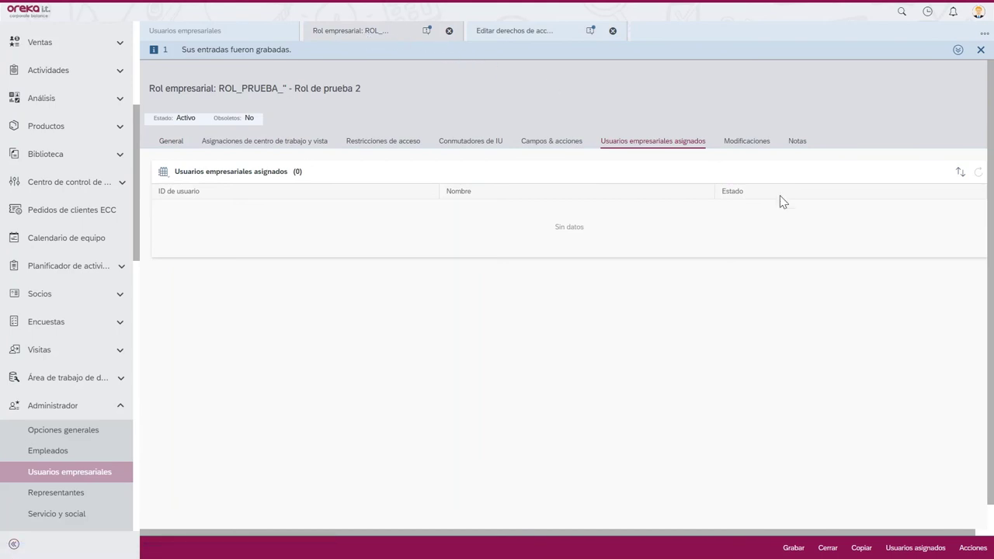
{"action": "left_click", "coordinate": [450, 31]}
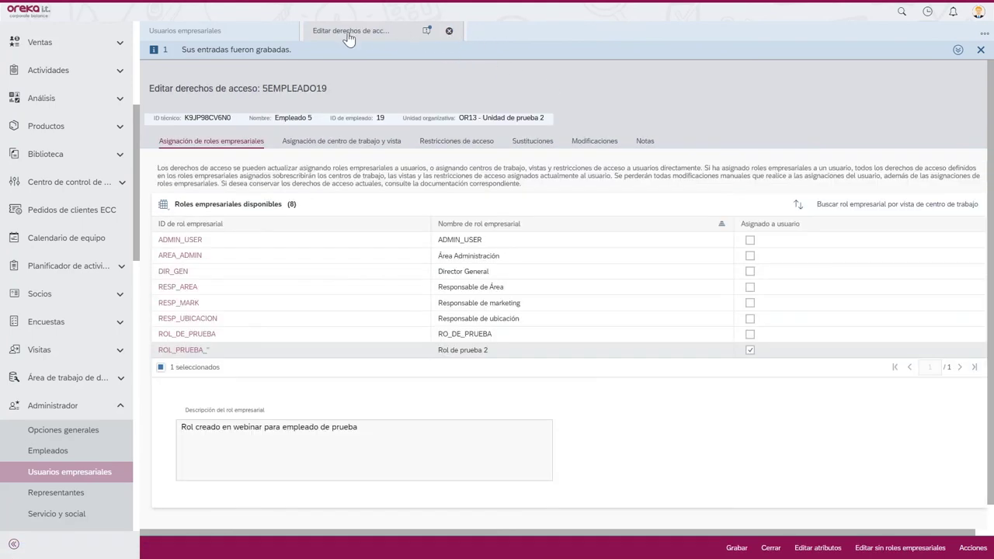
{"action": "left_click", "coordinate": [450, 31]}
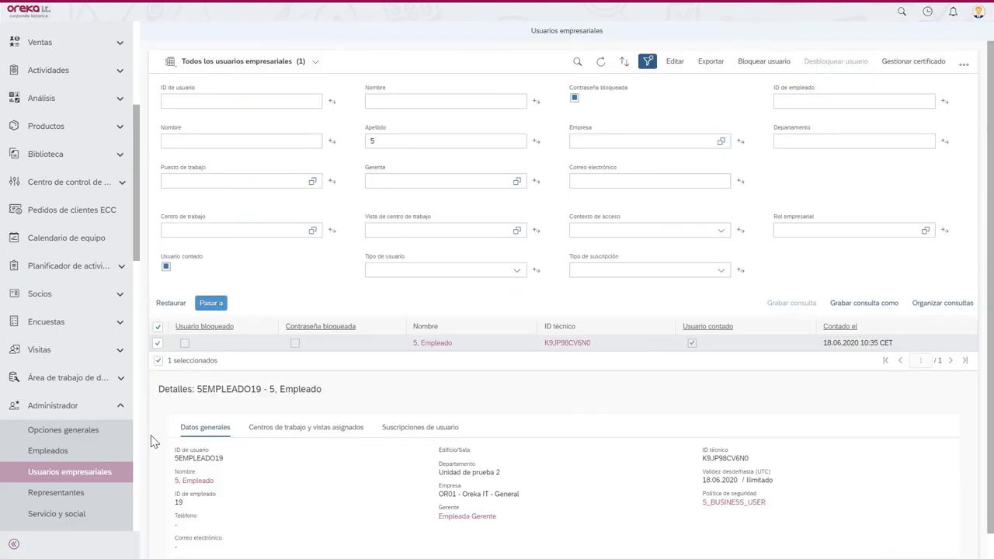
{"action": "left_click", "coordinate": [71, 432]}
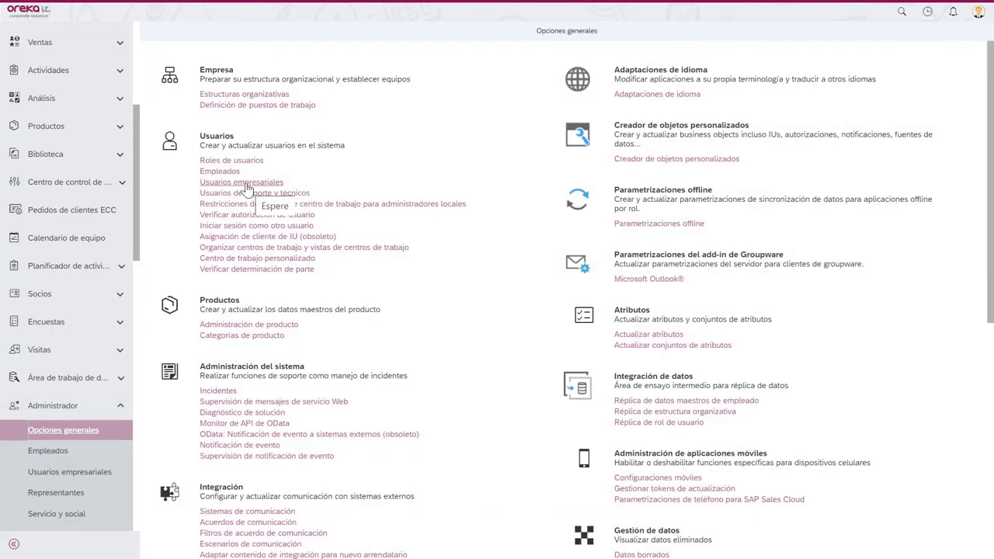
{"action": "left_click", "coordinate": [225, 164]}
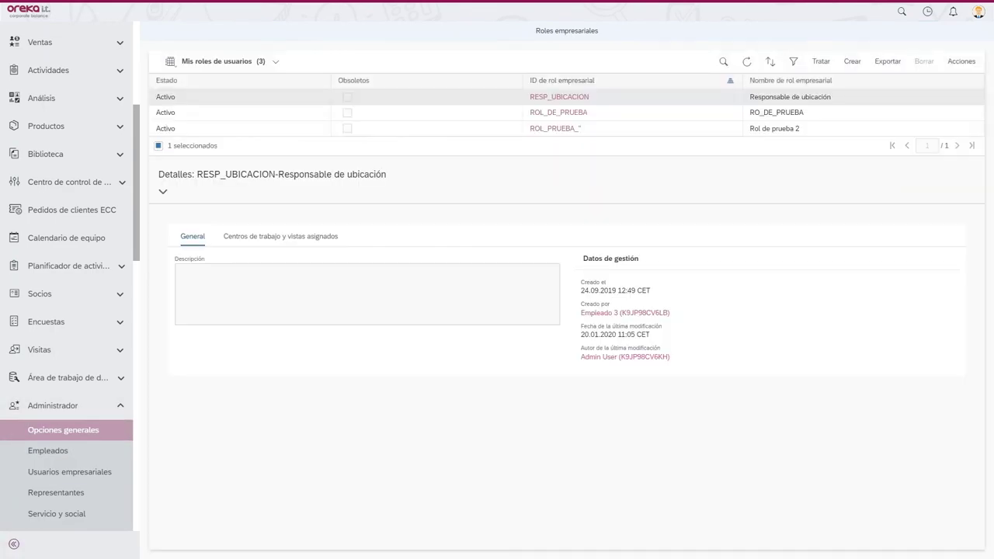
{"action": "left_click", "coordinate": [609, 129]}
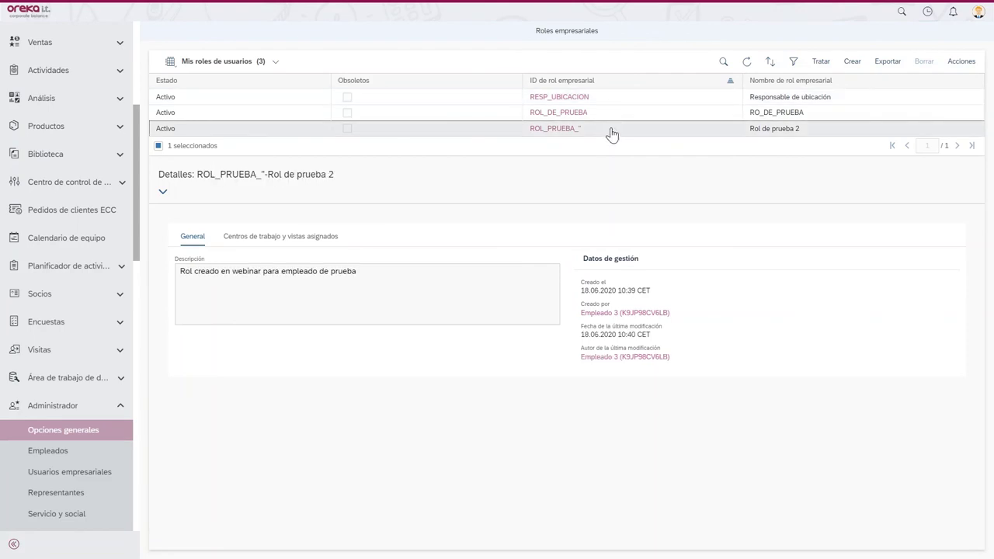
{"action": "left_click", "coordinate": [818, 61]}
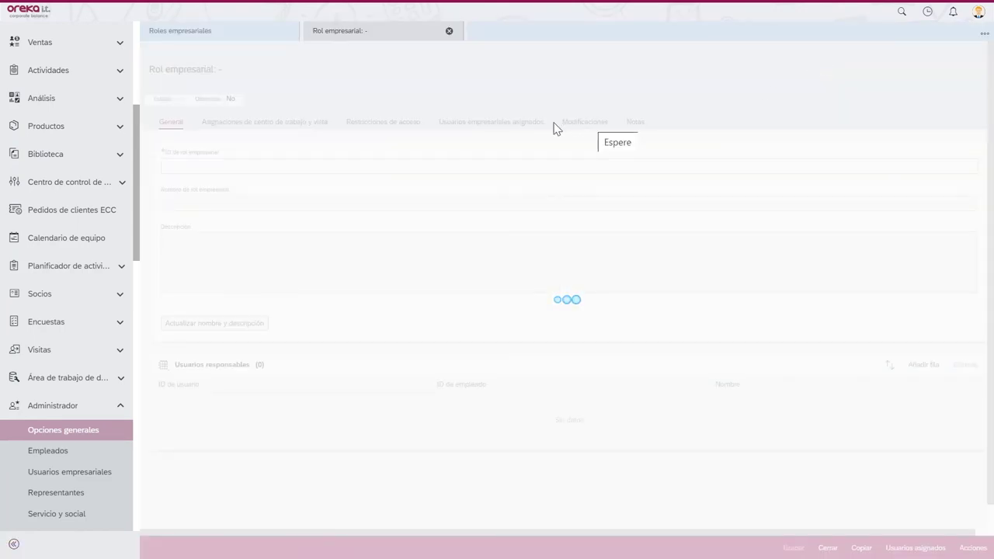
{"action": "left_click", "coordinate": [522, 125]}
{"action": "left_click", "coordinate": [628, 126]}
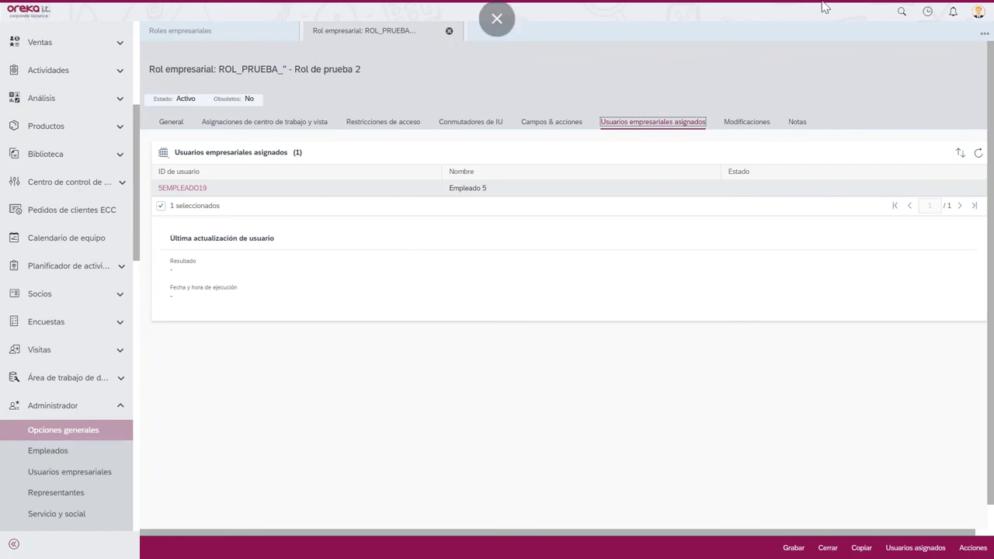
- Sign out of the administrator session
{"action": "left_click", "coordinate": [979, 14]}
{"action": "left_click", "coordinate": [962, 249]}
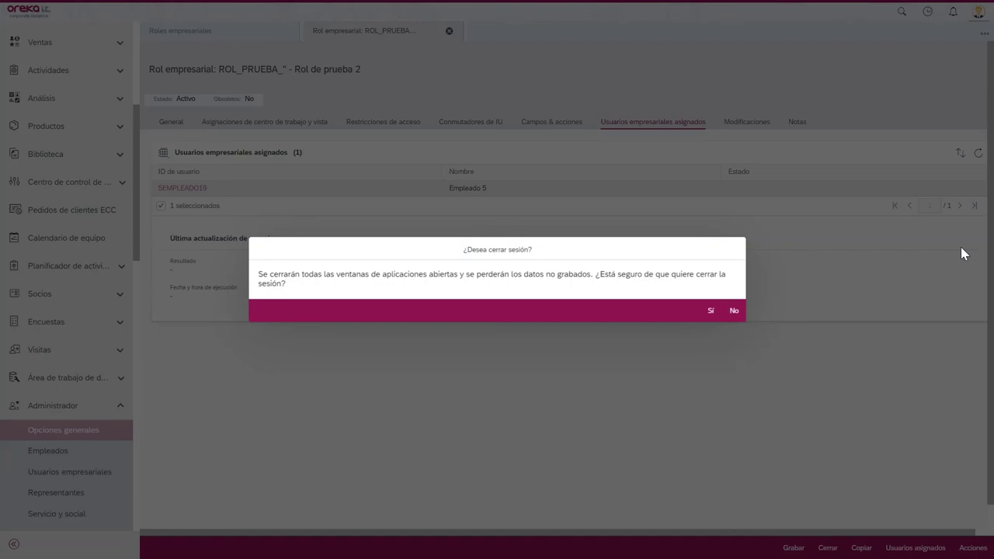
{"action": "left_click", "coordinate": [713, 312]}
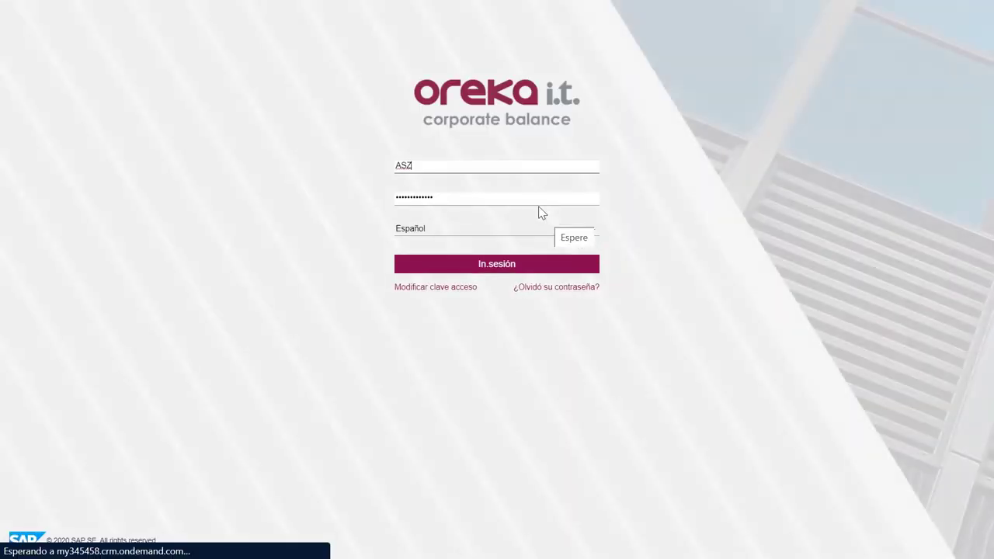
- Log in with employee 5's user ID and password, declining to save the password
{"action": "left_click", "coordinate": [502, 165]}
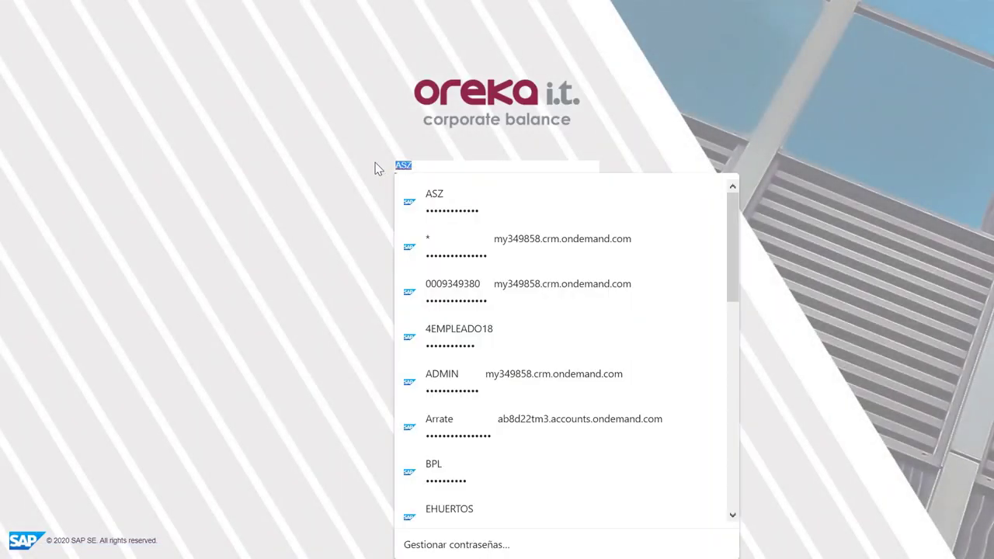
{"action": "key", "text": "BackSpace"}
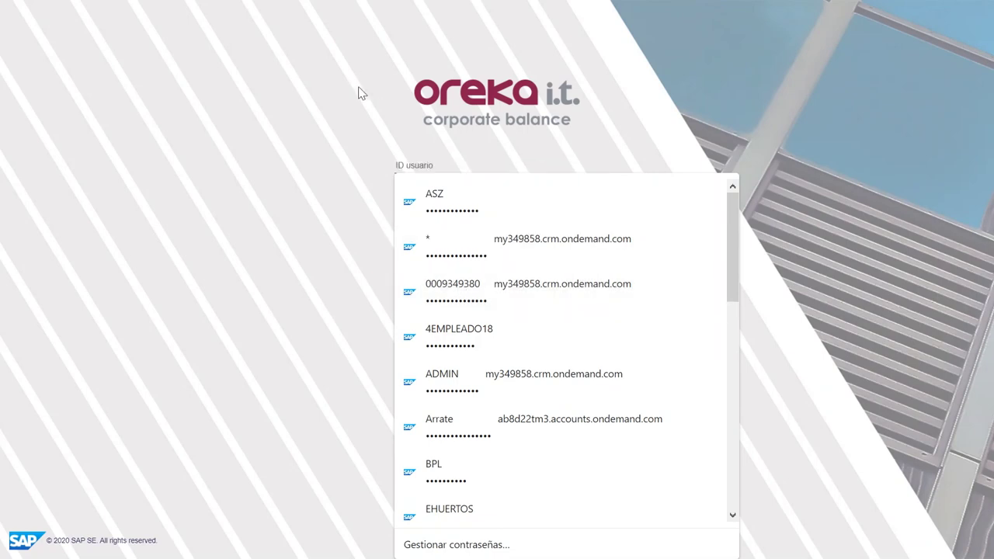
{"action": "left_click", "coordinate": [359, 92]}
{"action": "left_click", "coordinate": [400, 164]}
{"action": "type", "text": "5"}
{"action": "key", "text": "Down"}
{"action": "key", "text": "Return"}
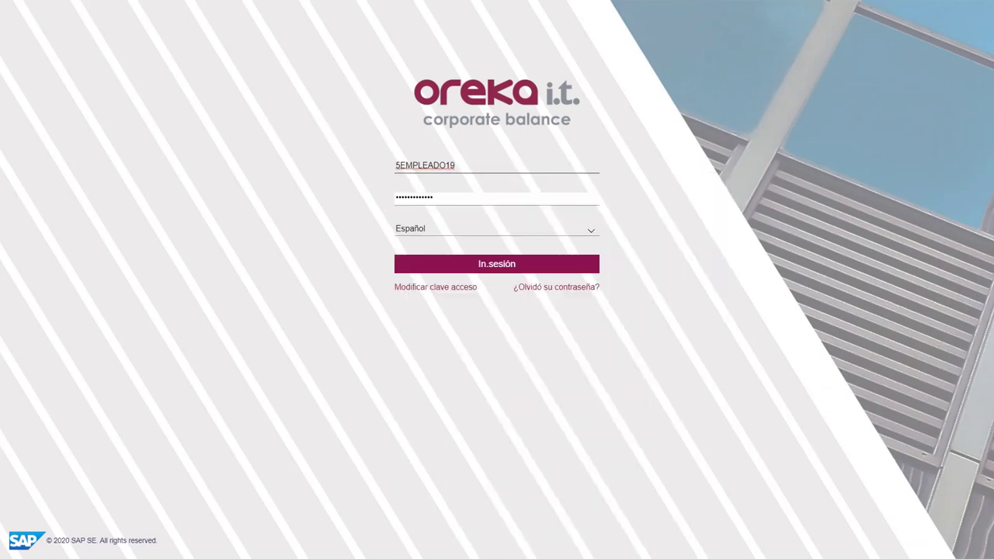
{"action": "key", "text": "Tab"}
{"action": "type", "text": "******"}
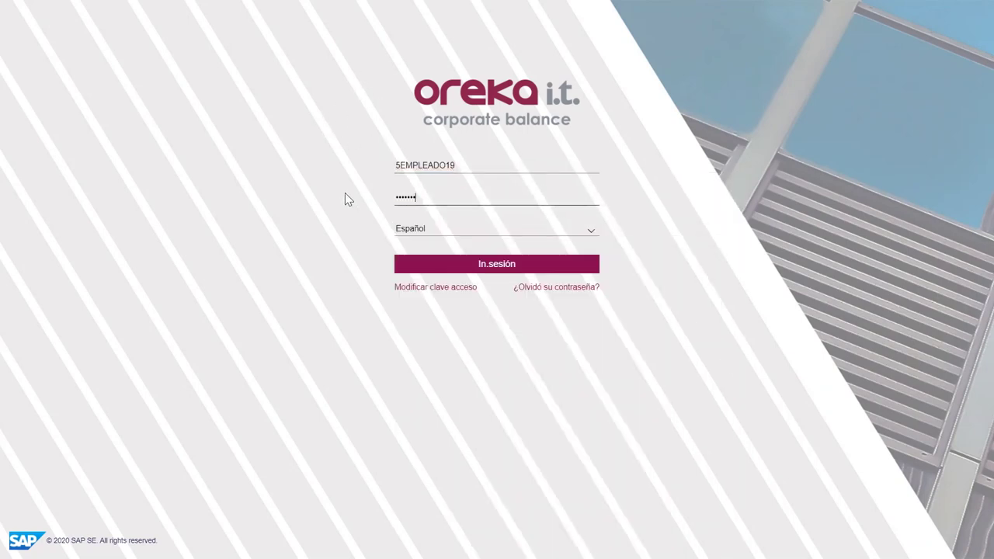
{"action": "type", "text": "*****"}
{"action": "key", "text": "Return"}
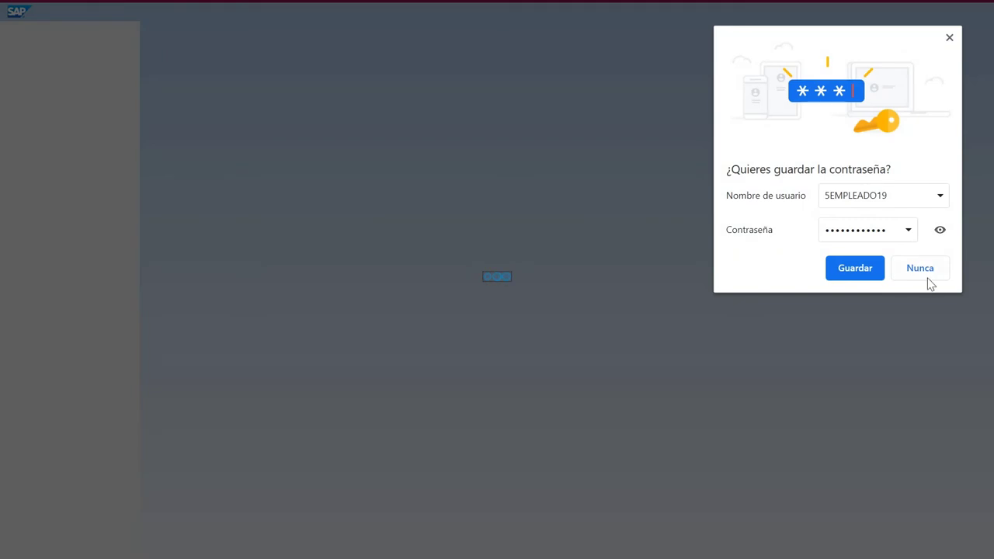
{"action": "left_click", "coordinate": [926, 276]}
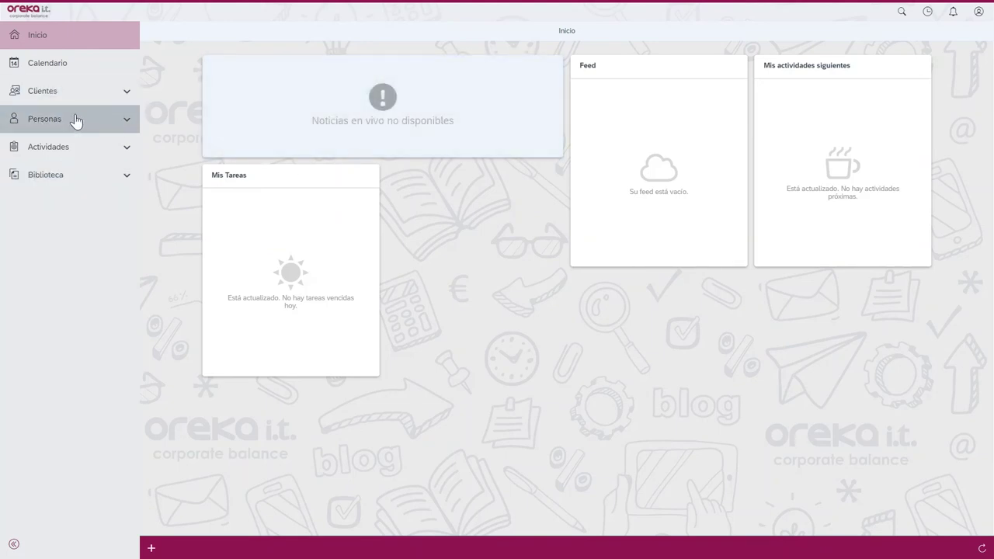
- Search all customers for '*prueba*' and open Empresa de prueba
{"action": "left_click", "coordinate": [76, 150]}
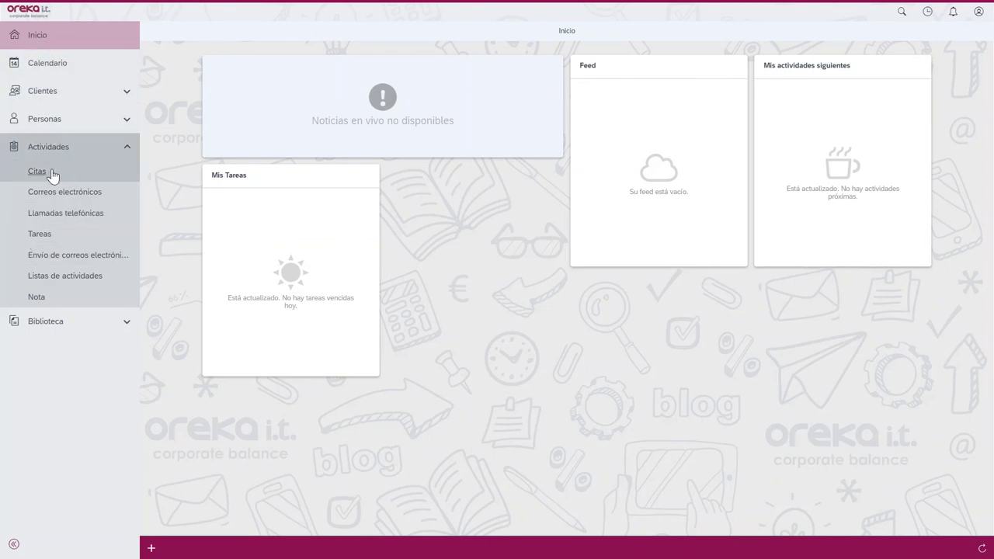
{"action": "left_click", "coordinate": [45, 90]}
{"action": "left_click", "coordinate": [46, 117]}
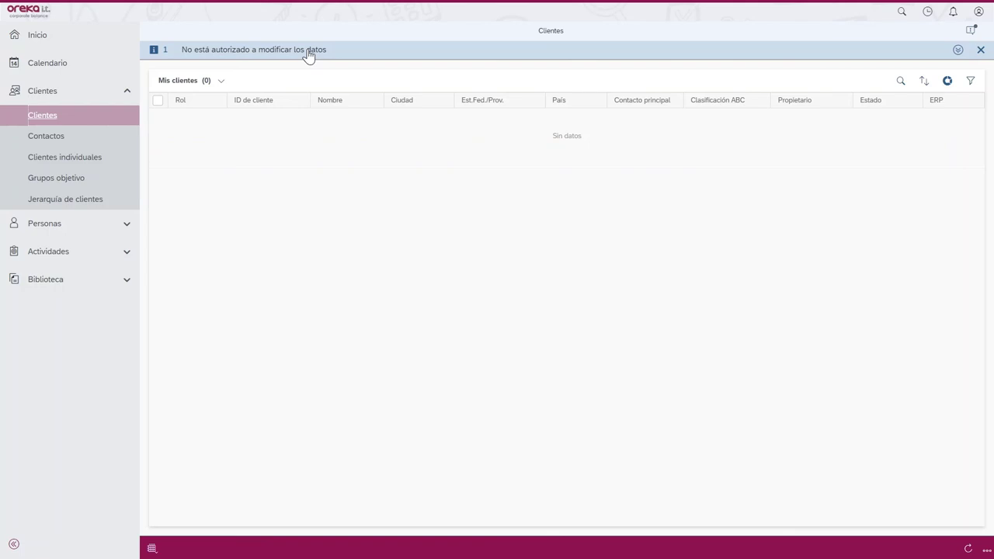
{"action": "left_click", "coordinate": [901, 82]}
{"action": "type", "text": "*prueba*"}
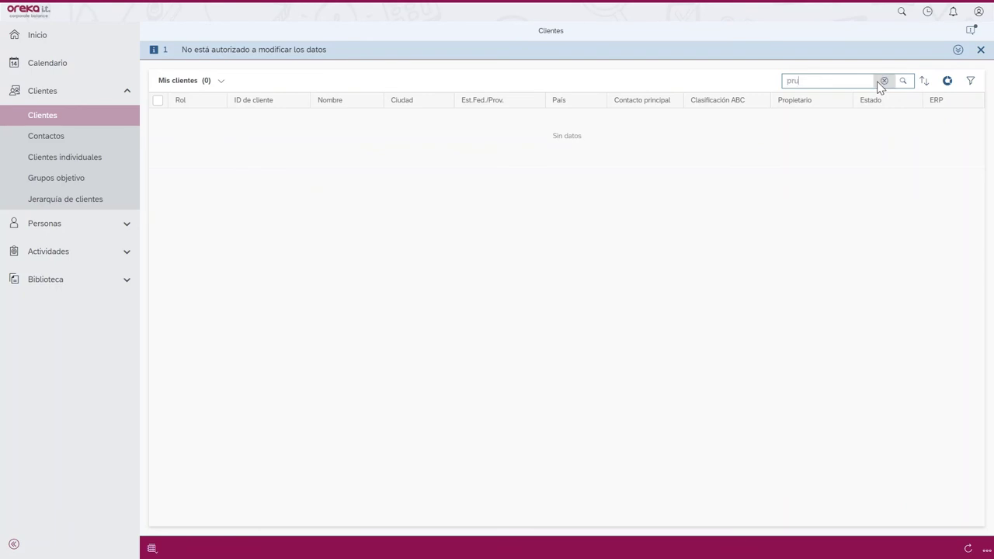
{"action": "key", "text": "Return"}
{"action": "left_click", "coordinate": [656, 138]}
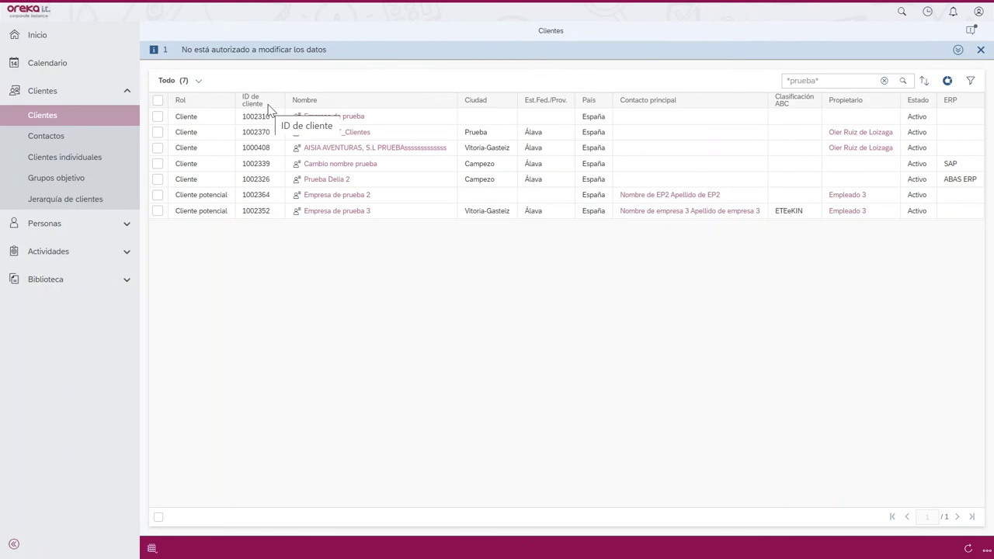
{"action": "left_click", "coordinate": [319, 117]}
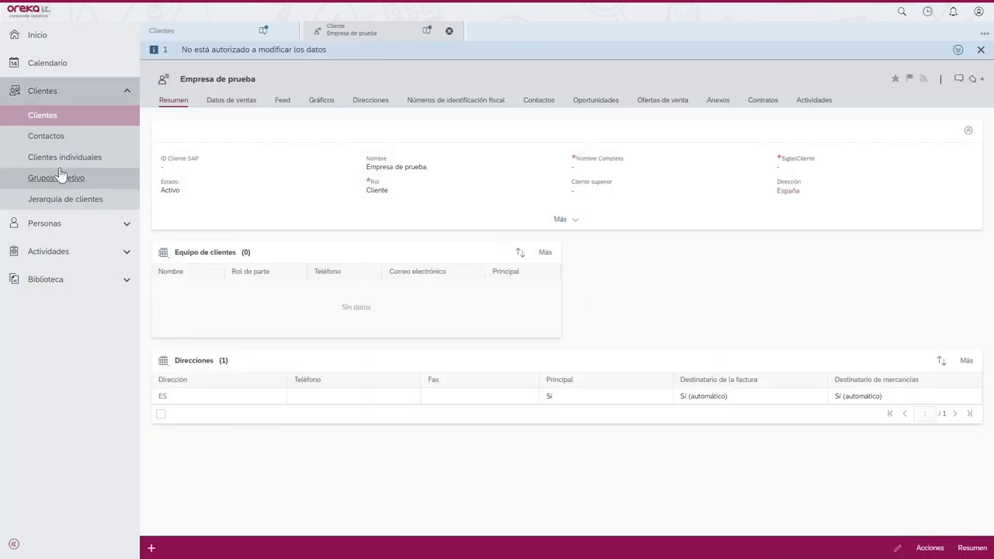
- Search contacts for 'prue', open the first one and check its allowed actions, then return to Clientes
{"action": "left_click", "coordinate": [48, 139]}
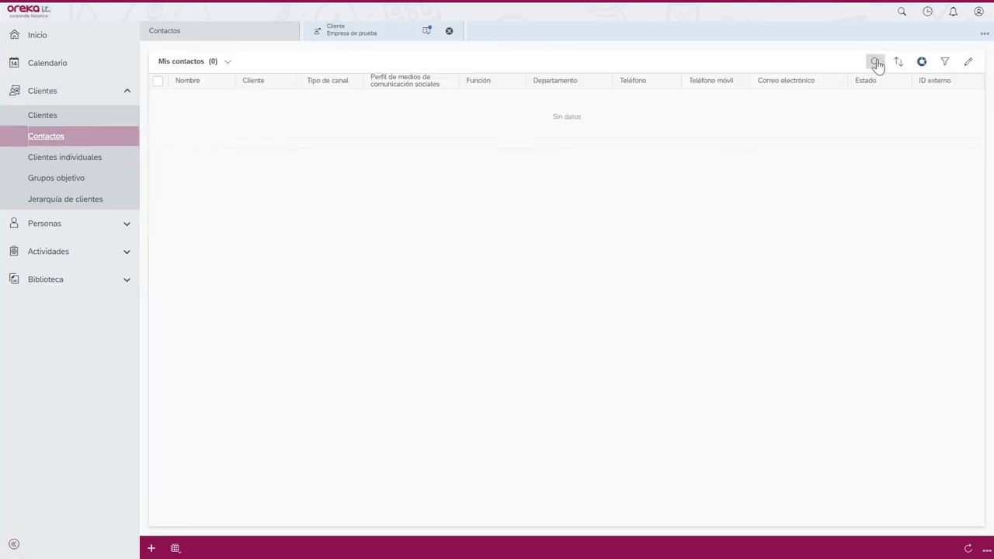
{"action": "left_click", "coordinate": [875, 61]}
{"action": "type", "text": "prueba"}
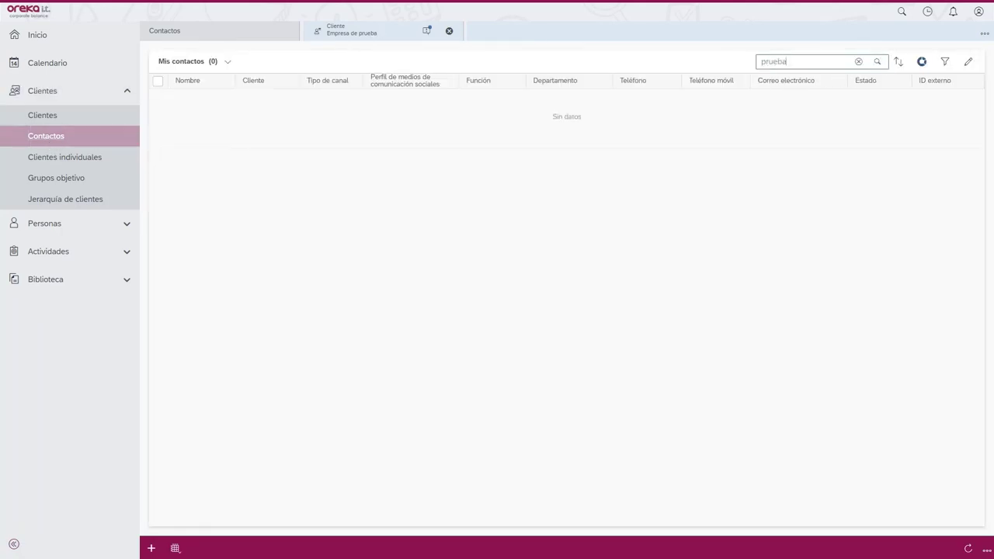
{"action": "key", "text": "Return"}
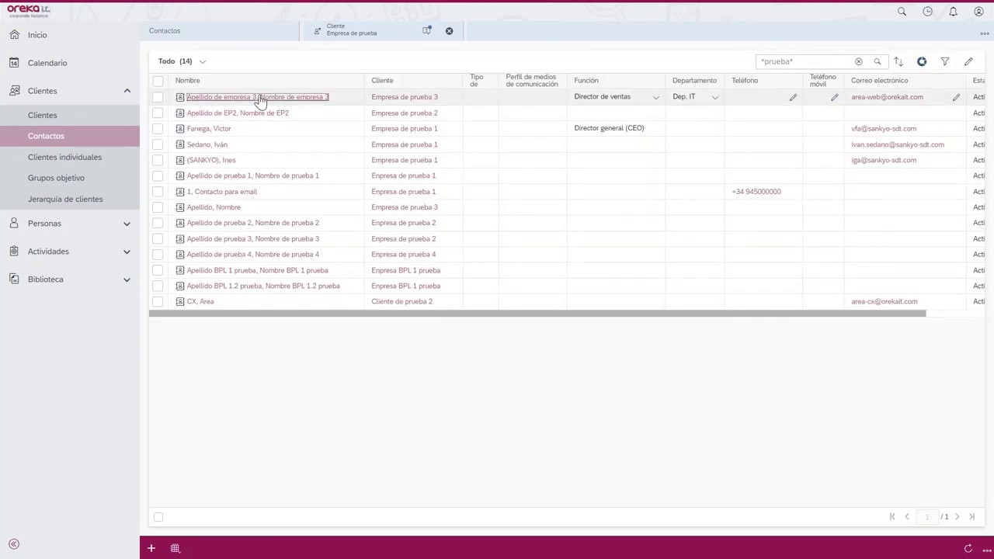
{"action": "left_click", "coordinate": [260, 98]}
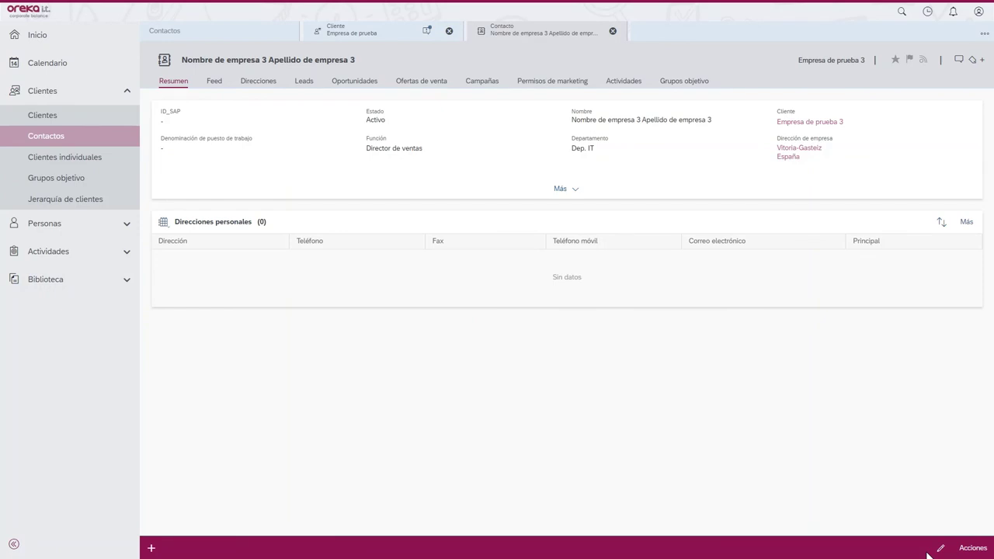
{"action": "left_click", "coordinate": [971, 549]}
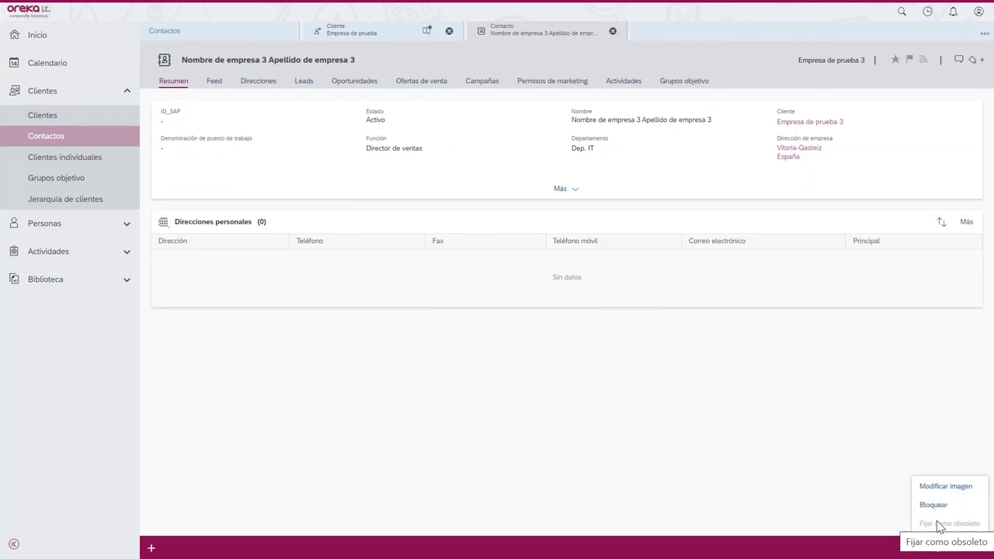
{"action": "left_click", "coordinate": [594, 446]}
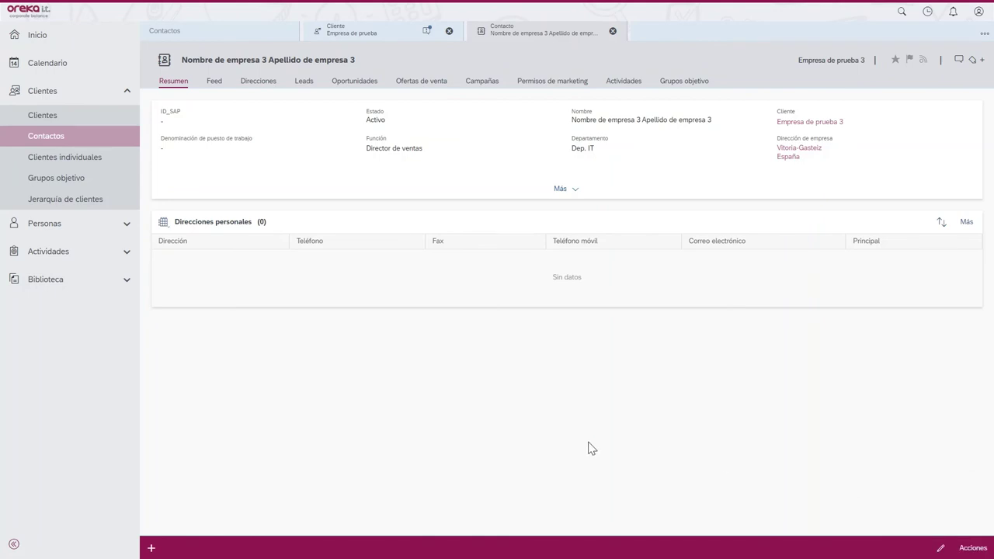
{"action": "left_click", "coordinate": [34, 117]}
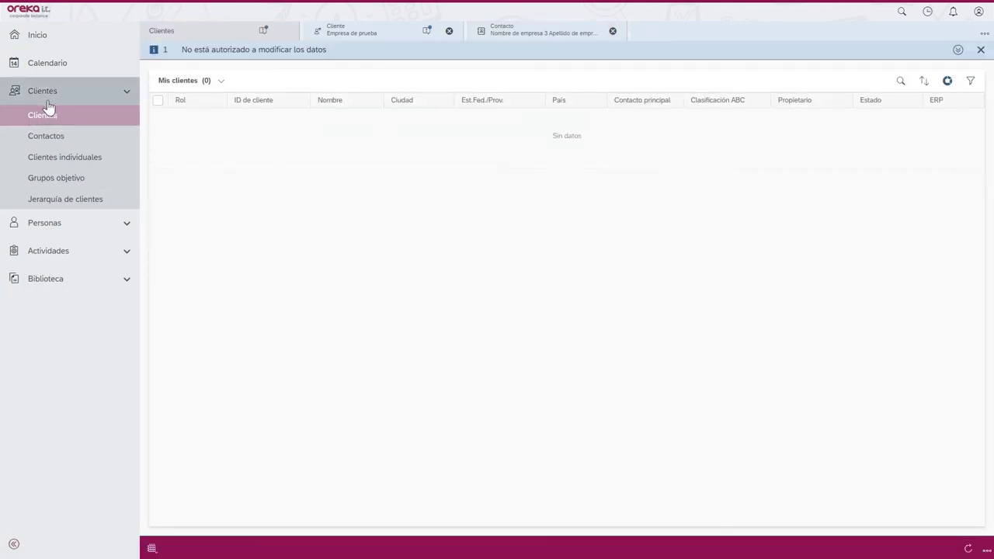
- Collapse the Customers navigation section and return to the Inicio home page
{"action": "left_click", "coordinate": [46, 100]}
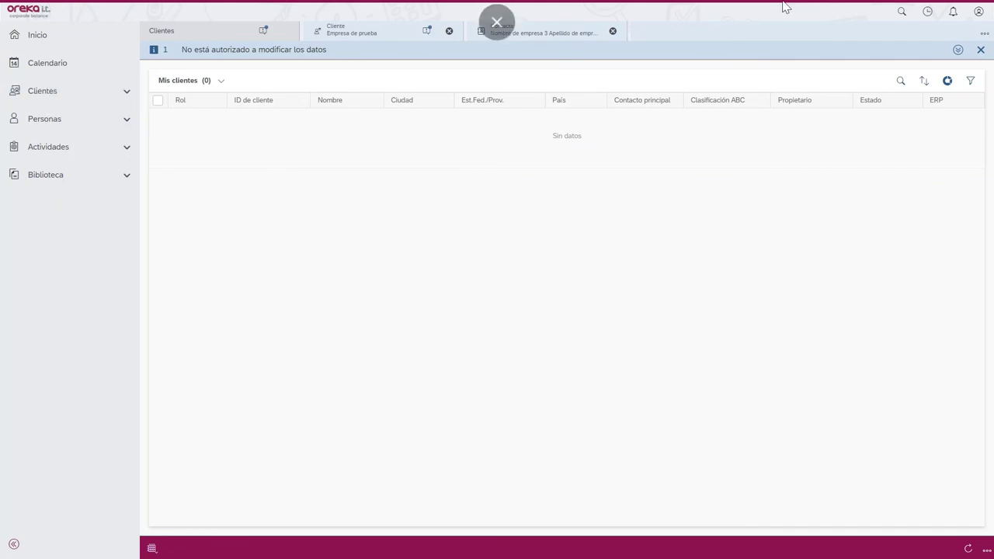
{"action": "left_click", "coordinate": [978, 11]}
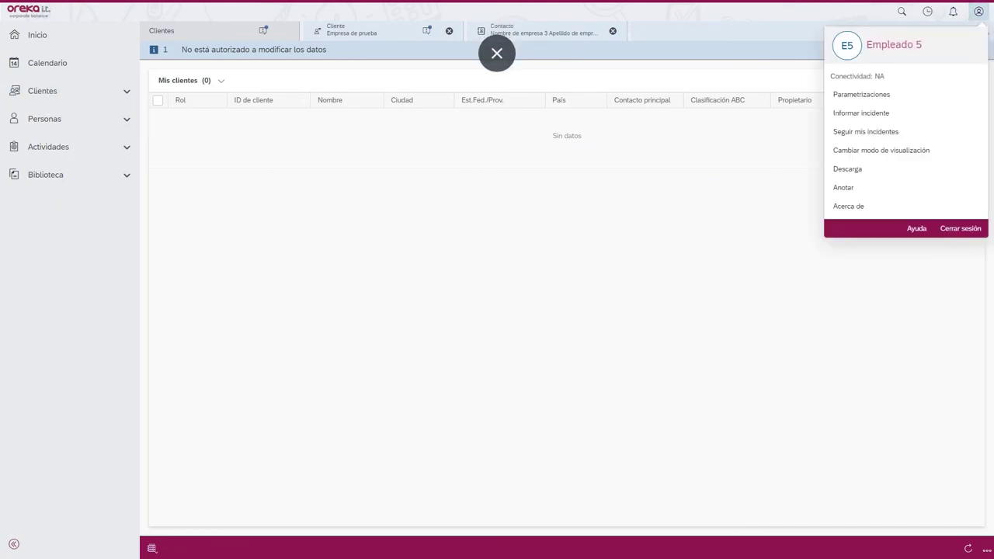
{"action": "left_click", "coordinate": [89, 31]}
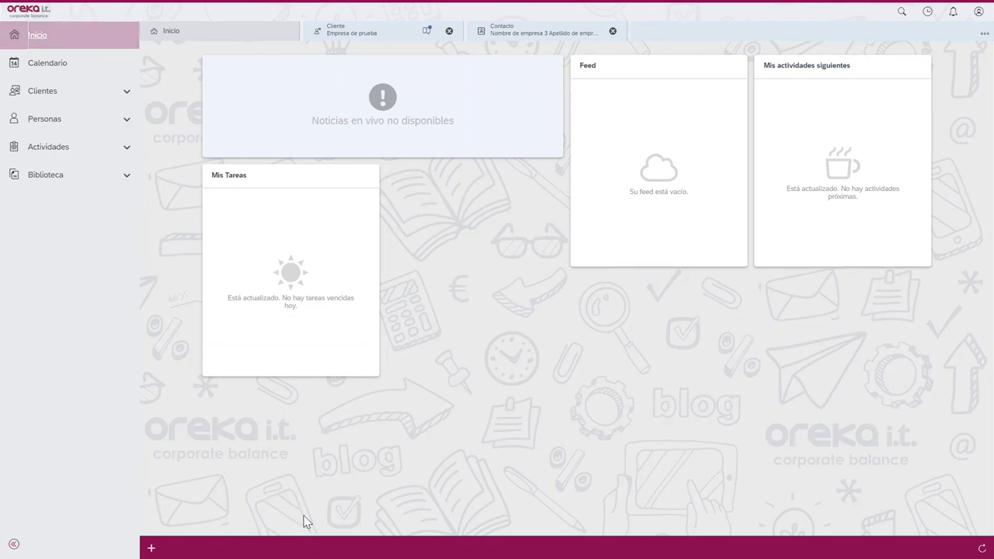
- Switch to PowerPoint and show the closing '¡Muchas gracias!' slide
{"action": "key", "text": "super"}
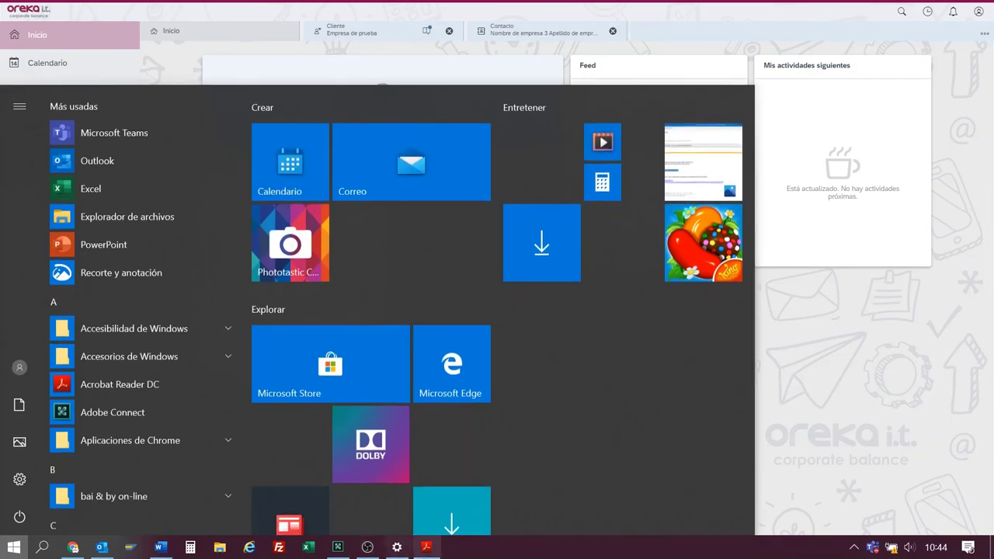
{"action": "left_click", "coordinate": [423, 551]}
{"action": "left_click", "coordinate": [423, 551]}
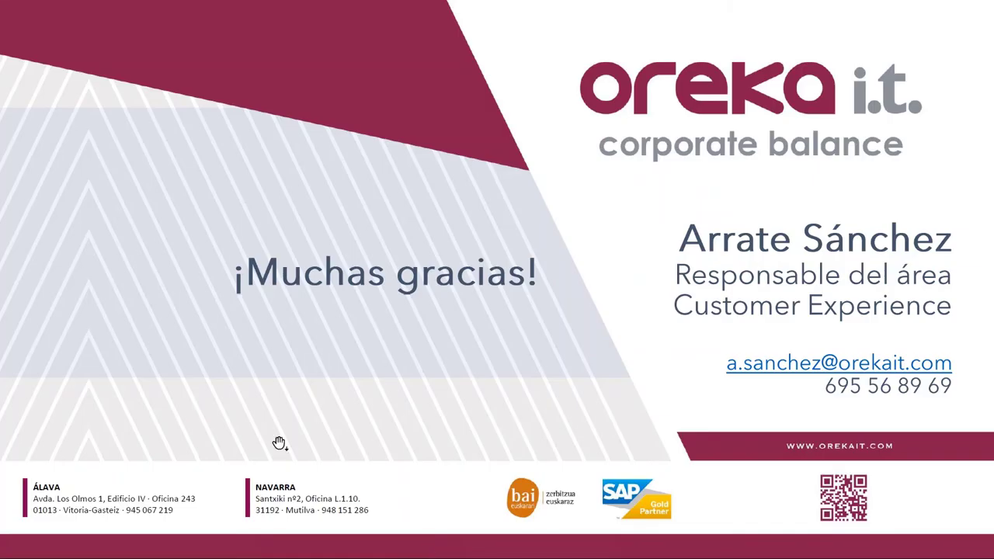